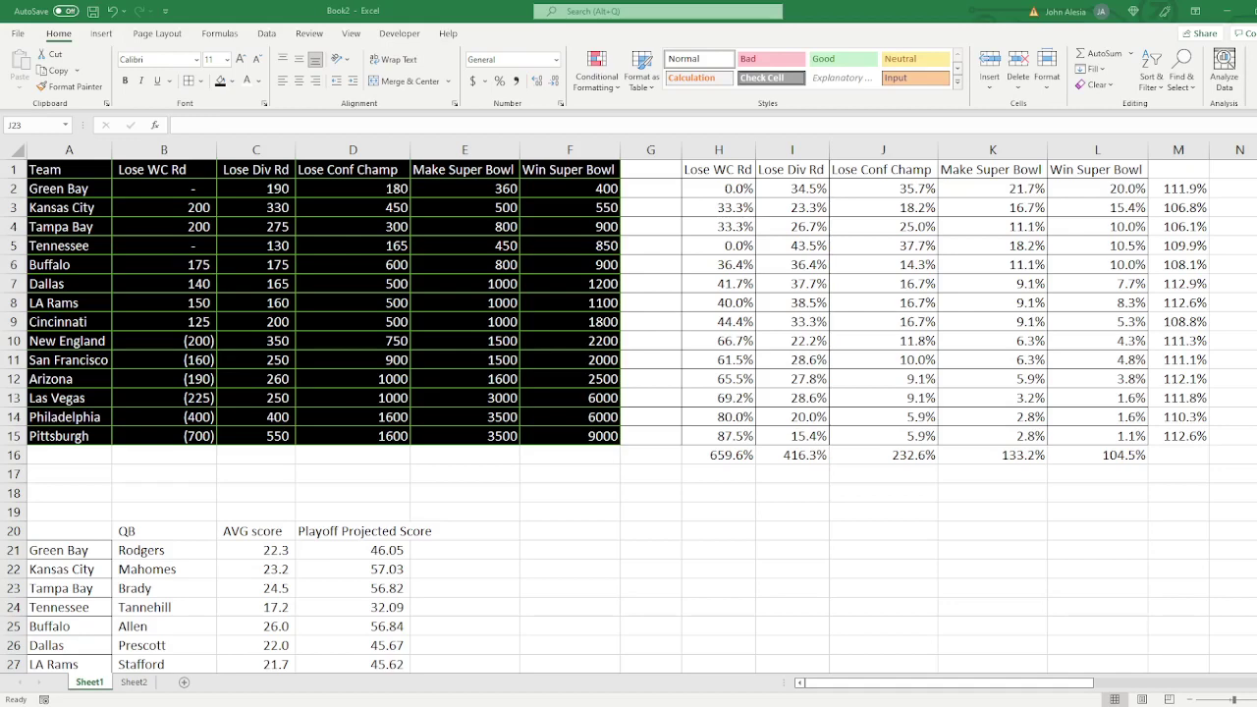
Examine Kansas City's wild-card odds in B3, the implied probability formula in H3 and the row total in M3
{"action": "key", "text": "alt+Tab"}
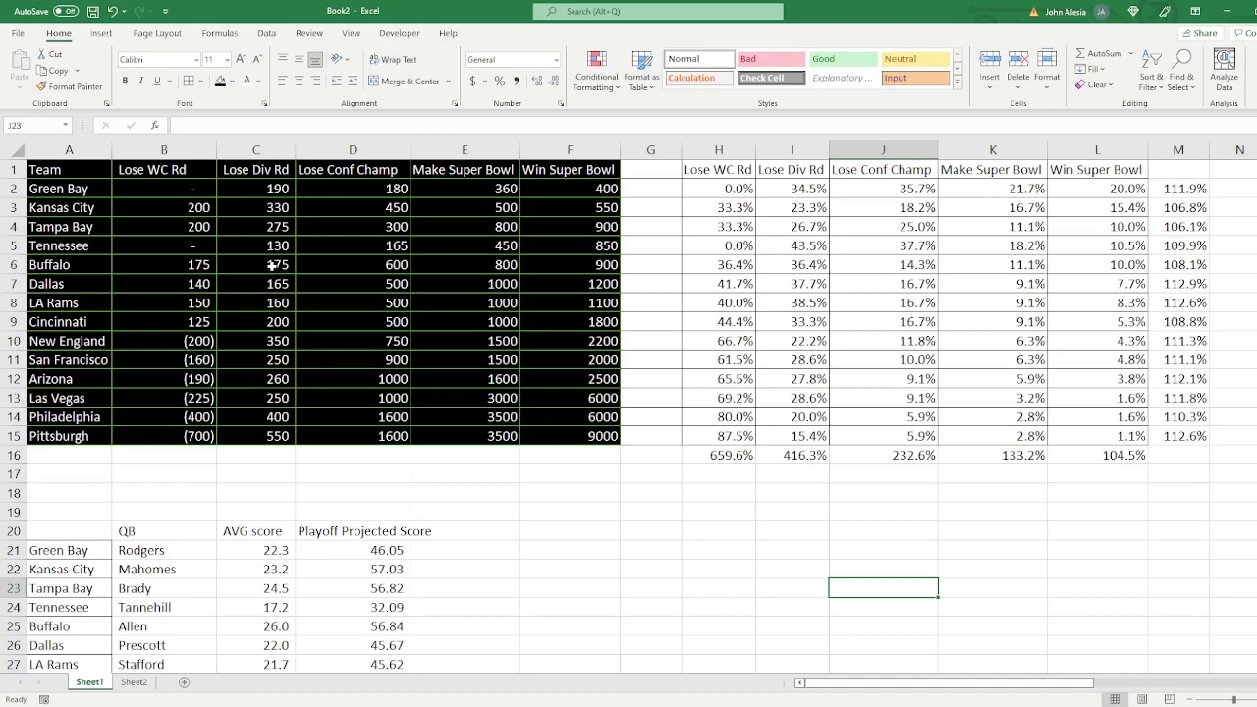
{"action": "left_click", "coordinate": [153, 214]}
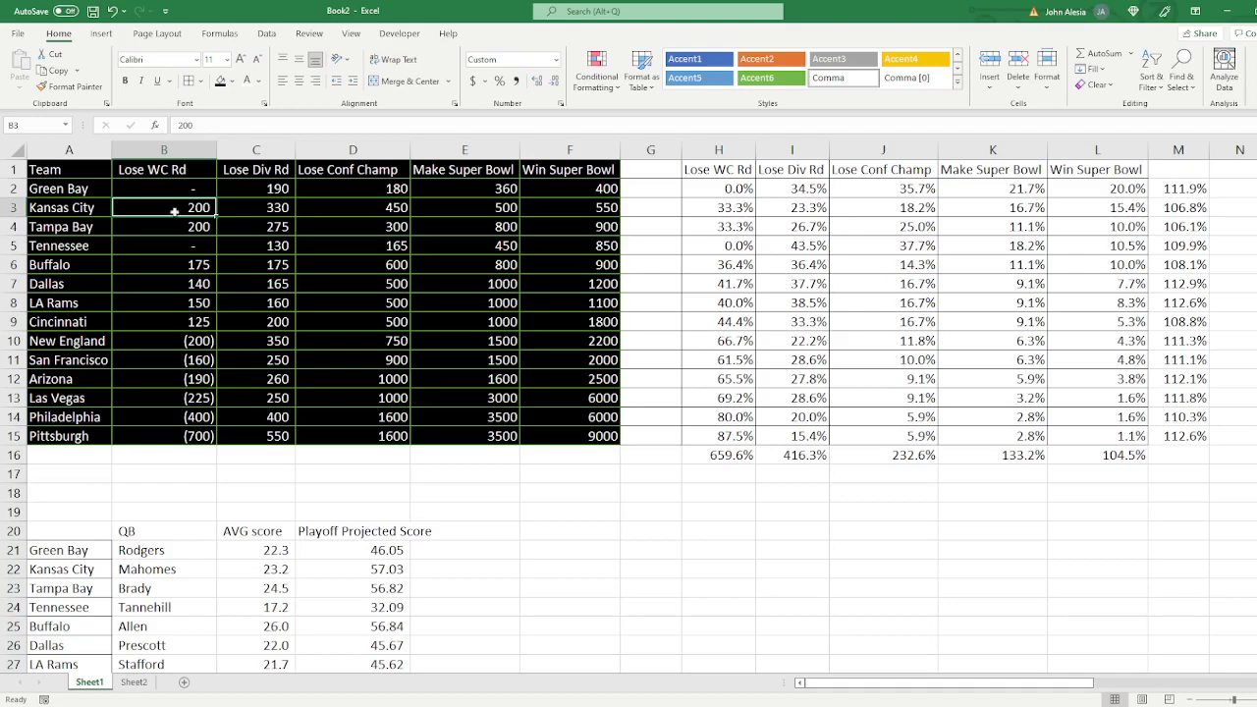
{"action": "left_click", "coordinate": [735, 207]}
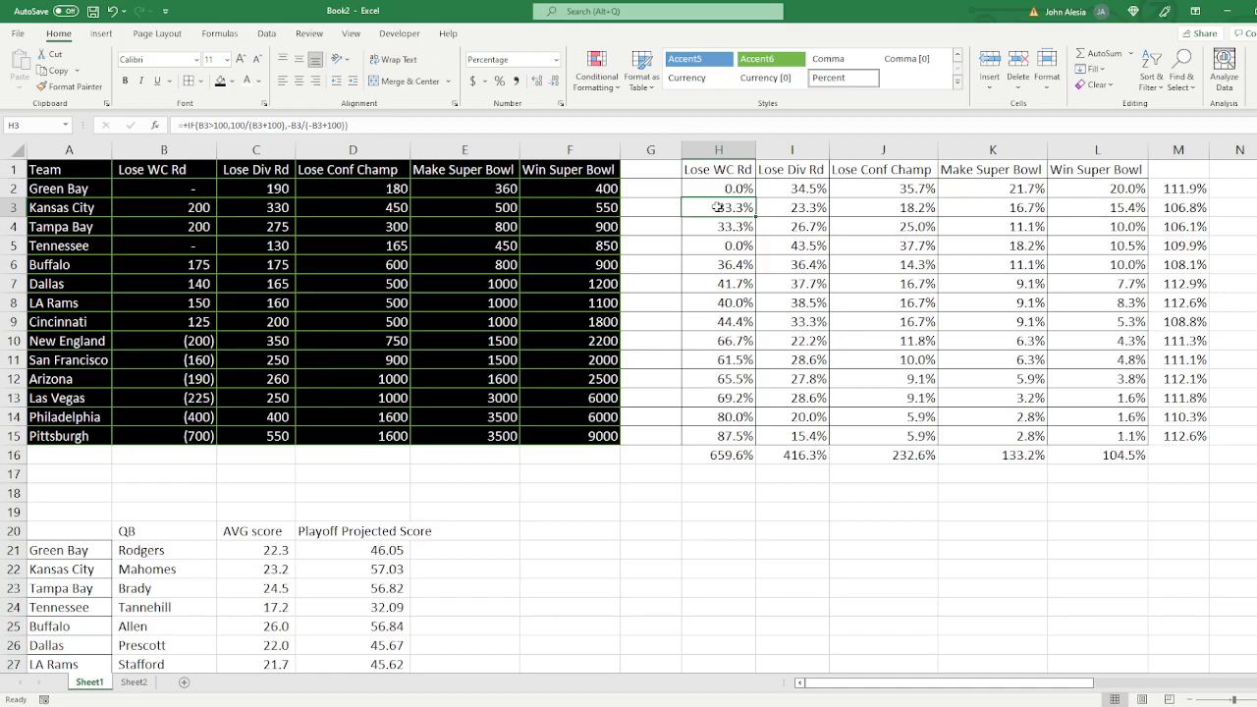
{"action": "left_click", "coordinate": [1172, 210]}
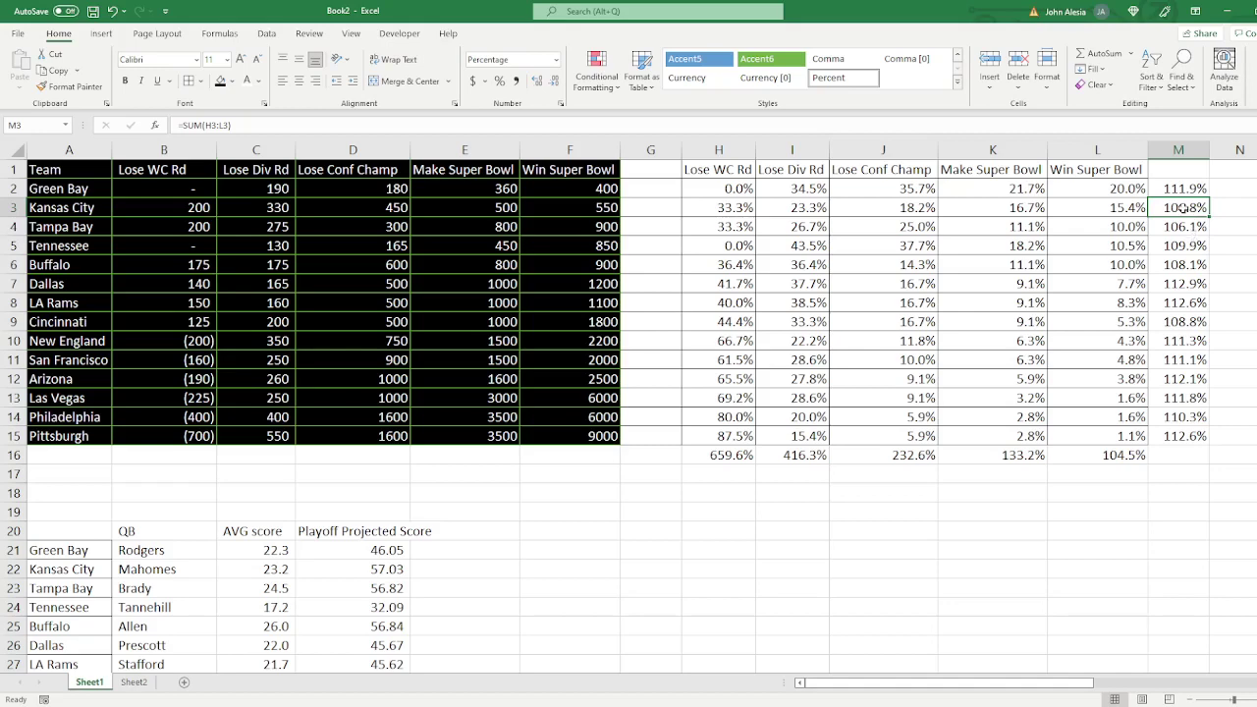
Examine Green Bay's implied probabilities in H2:L2, the outcome headings above them and the row sum in M2
{"action": "left_click", "coordinate": [1186, 190]}
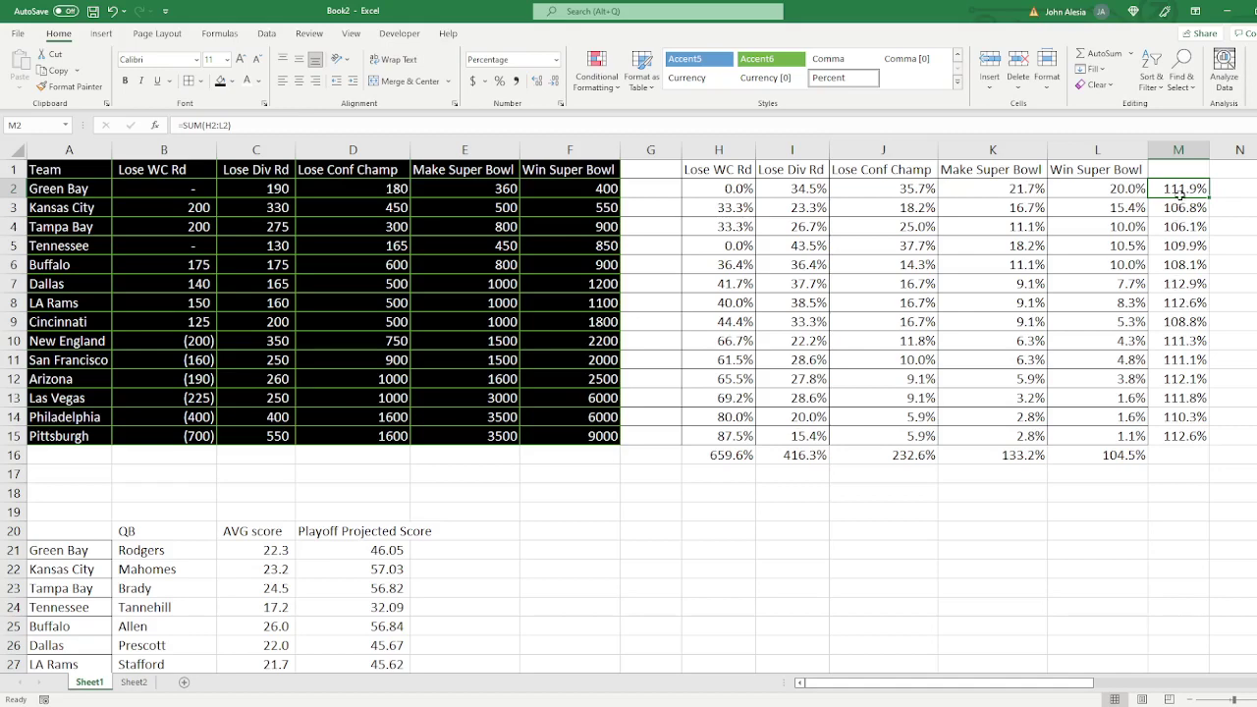
{"action": "left_click_drag", "start_coordinate": [742, 188], "coordinate": [1075, 191]}
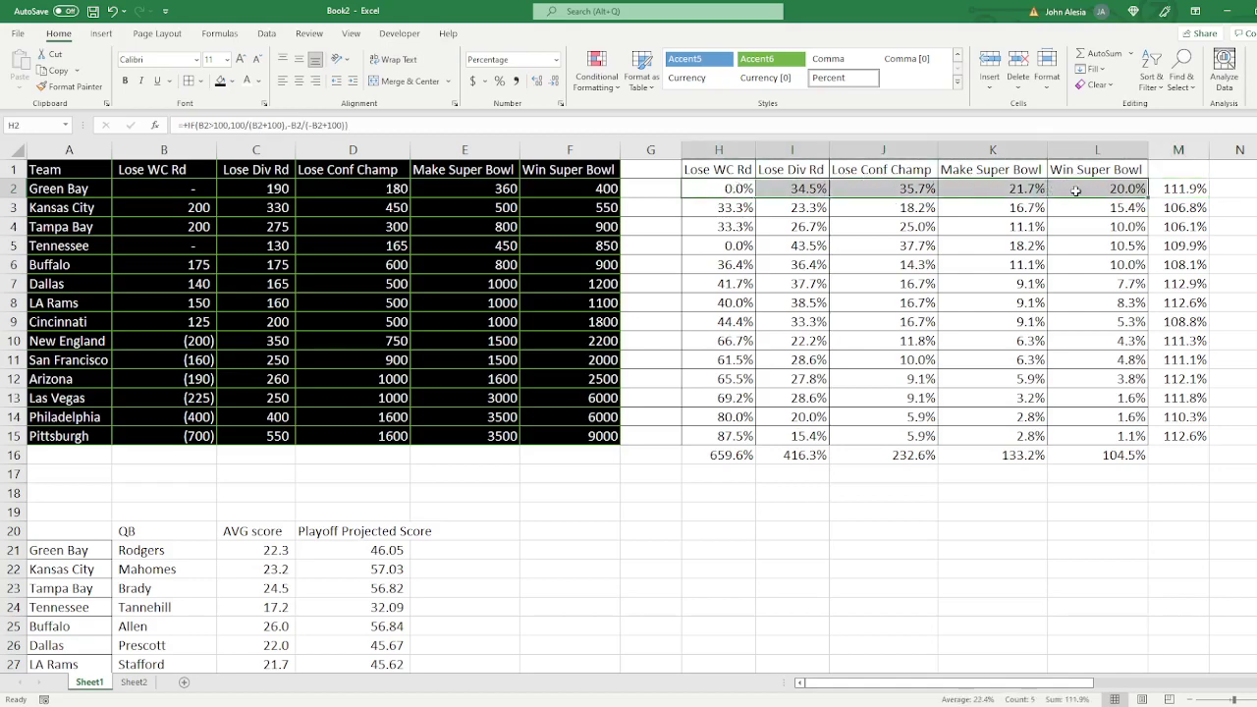
{"action": "left_click", "coordinate": [1076, 191]}
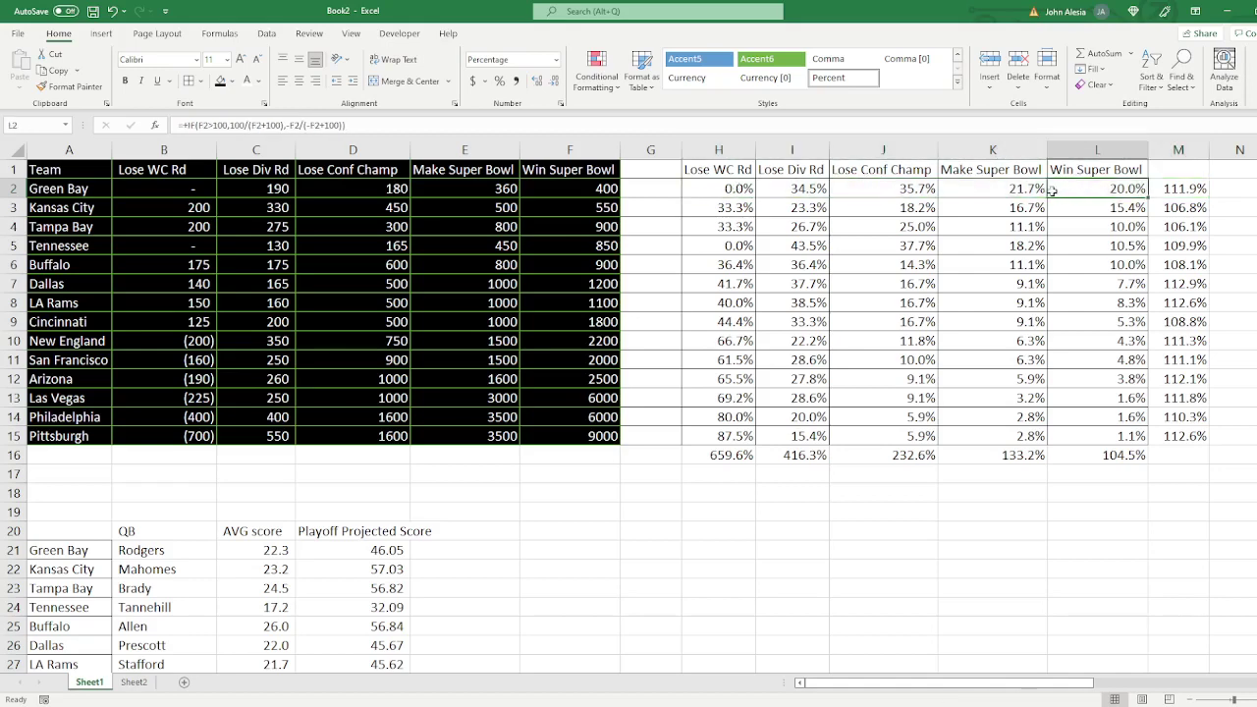
{"action": "left_click_drag", "start_coordinate": [698, 187], "coordinate": [1053, 192]}
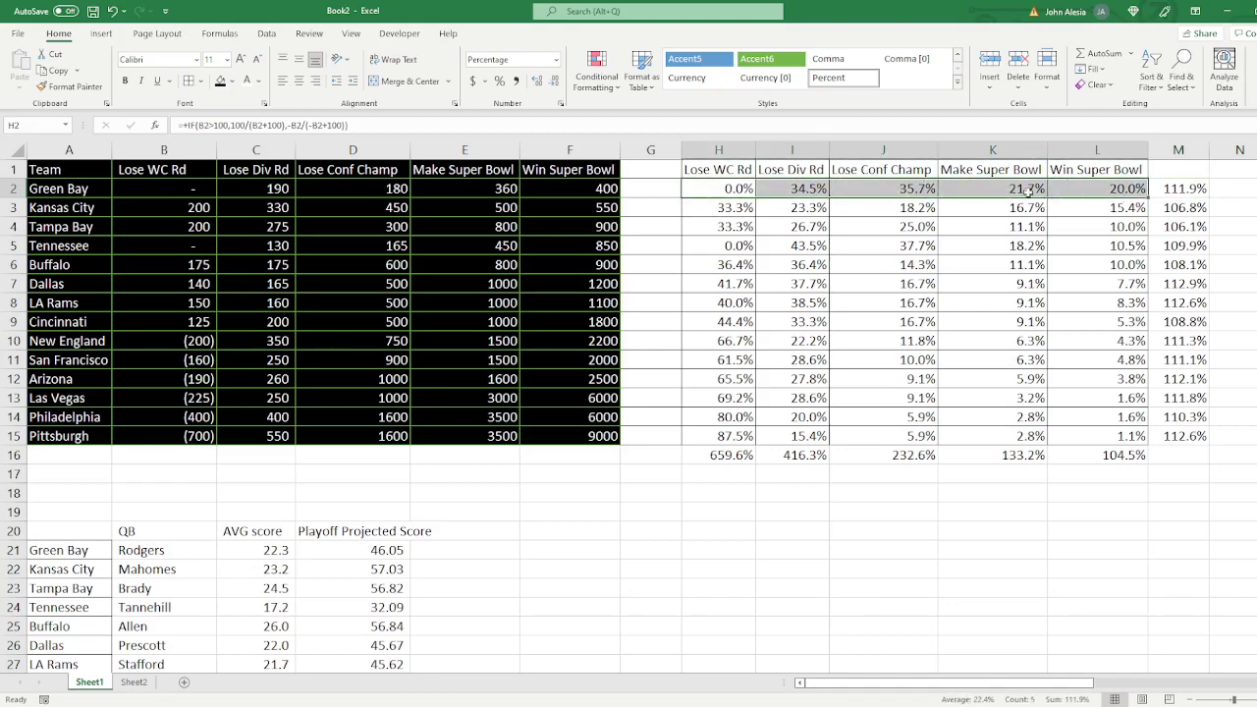
{"action": "left_click", "coordinate": [714, 185]}
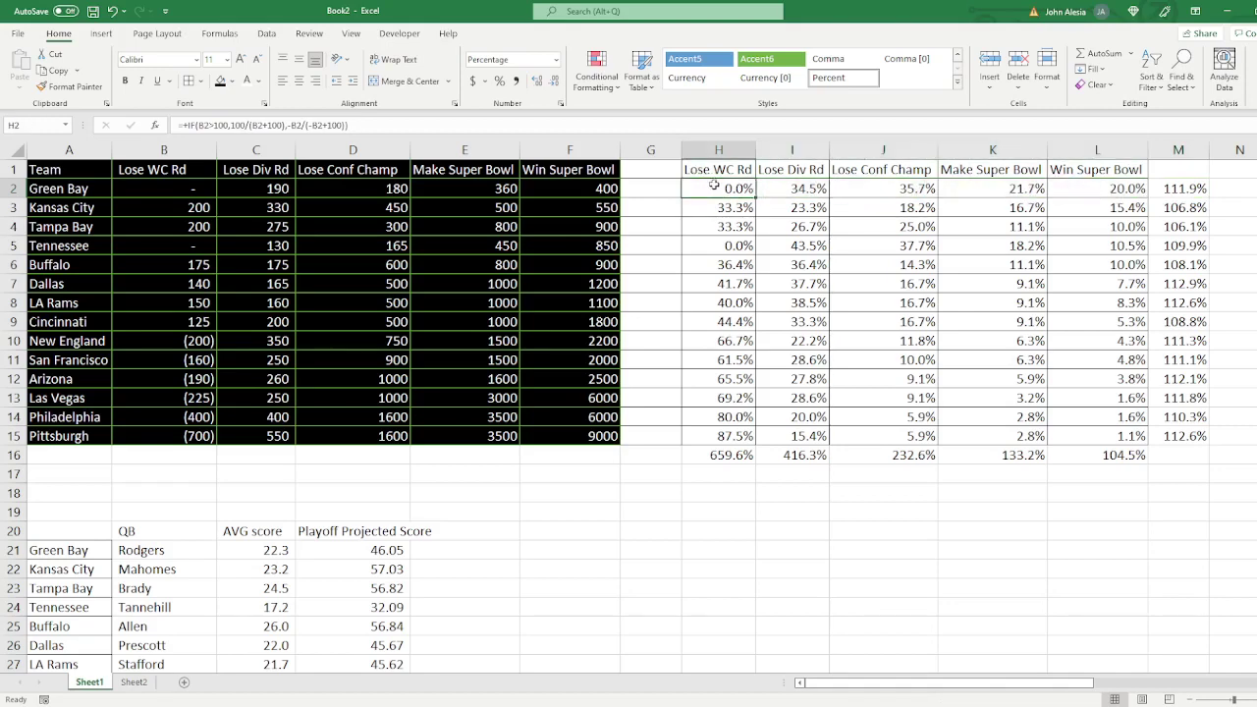
{"action": "left_click", "coordinate": [789, 190]}
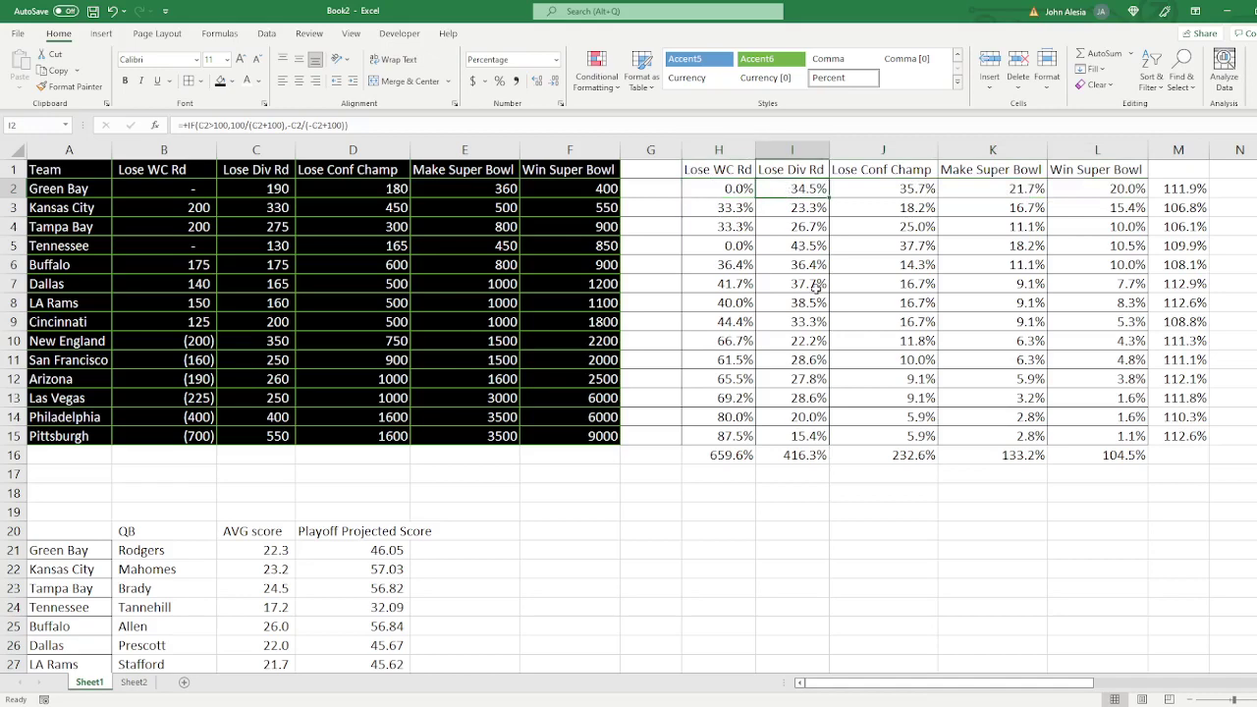
{"action": "left_click", "coordinate": [869, 191]}
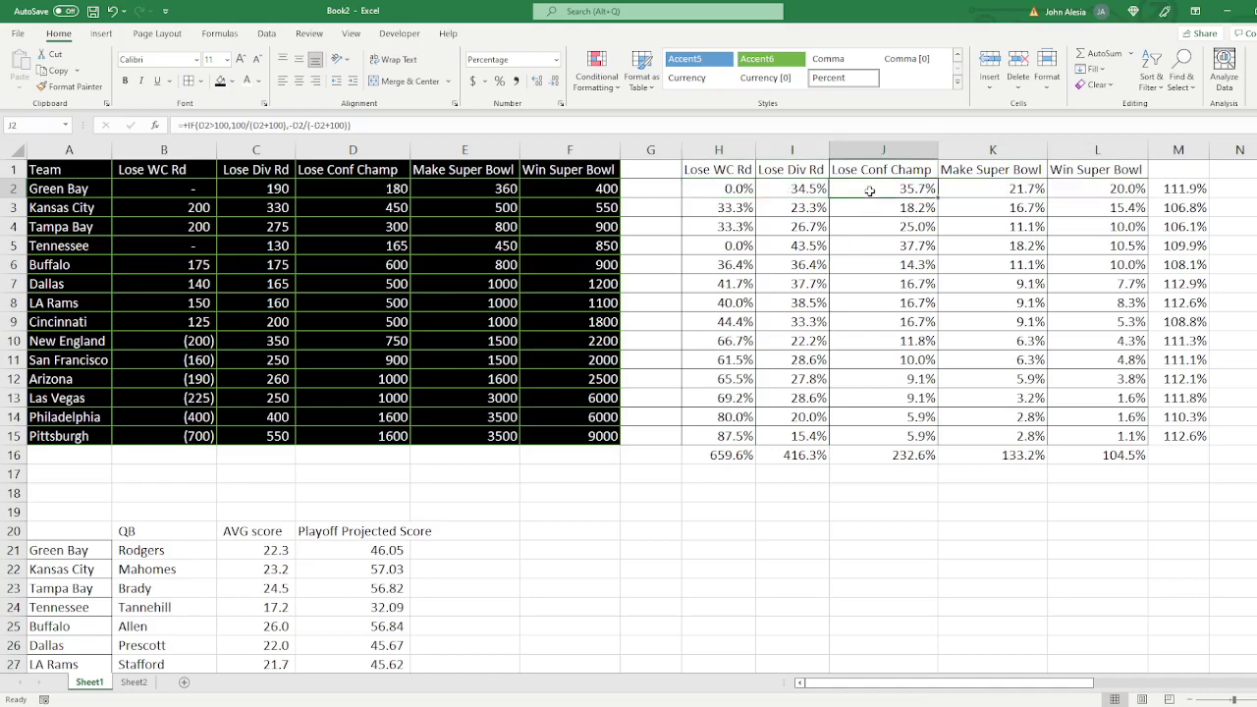
{"action": "left_click", "coordinate": [877, 174]}
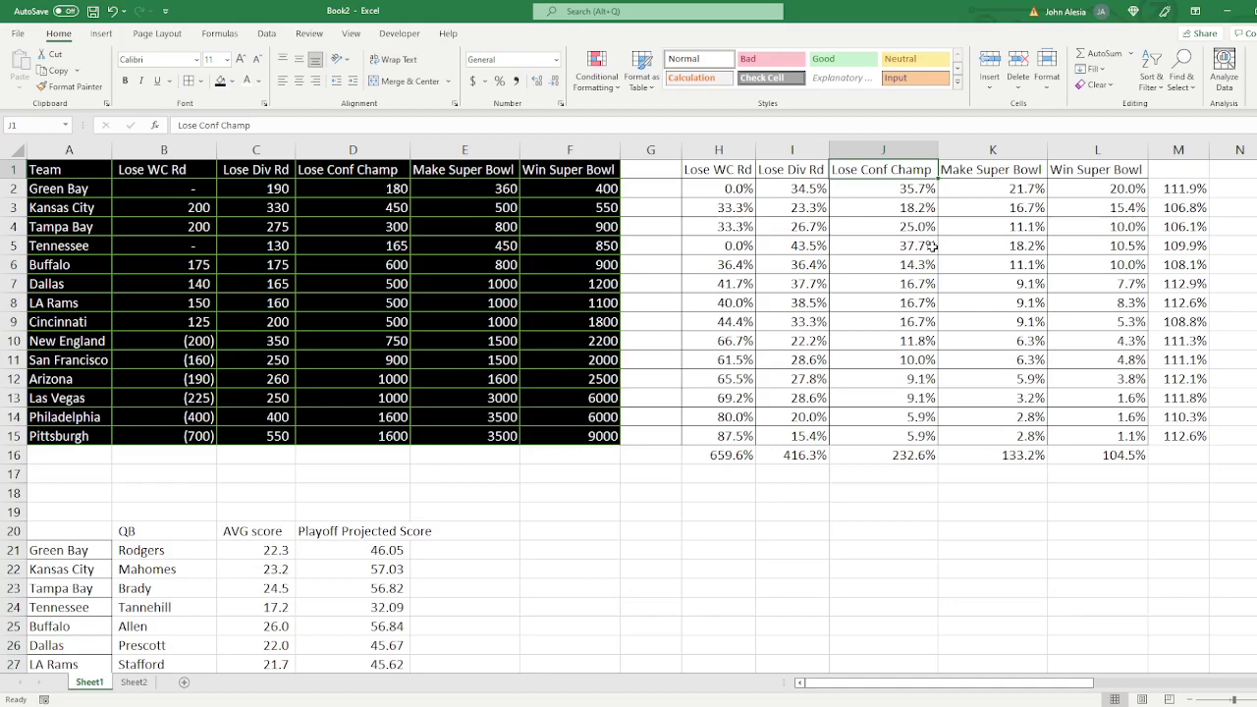
{"action": "left_click", "coordinate": [997, 171]}
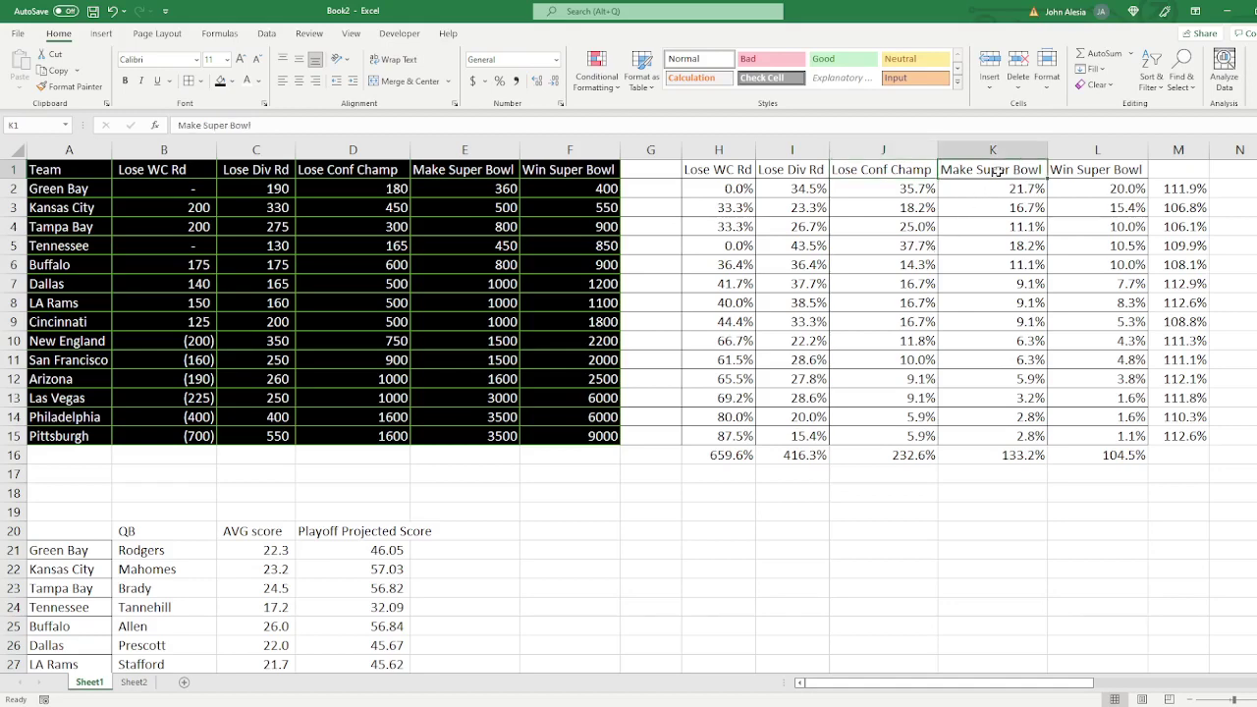
{"action": "left_click", "coordinate": [1095, 175]}
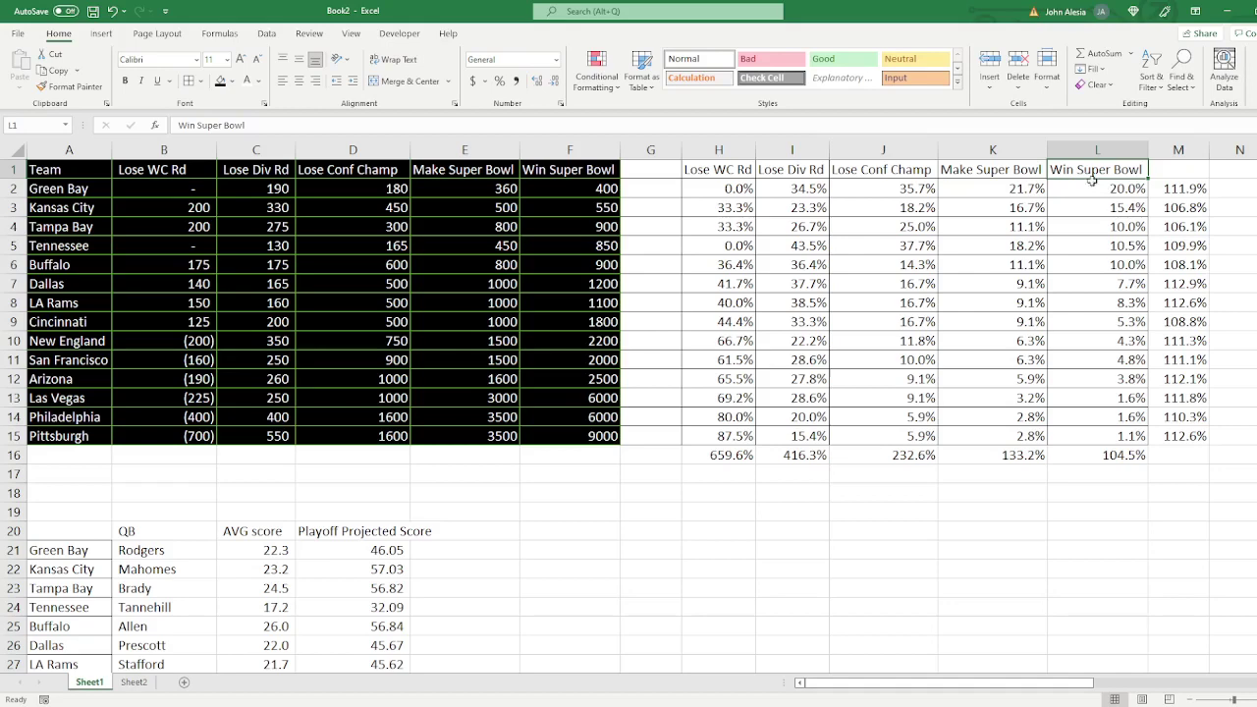
{"action": "left_click", "coordinate": [1184, 188]}
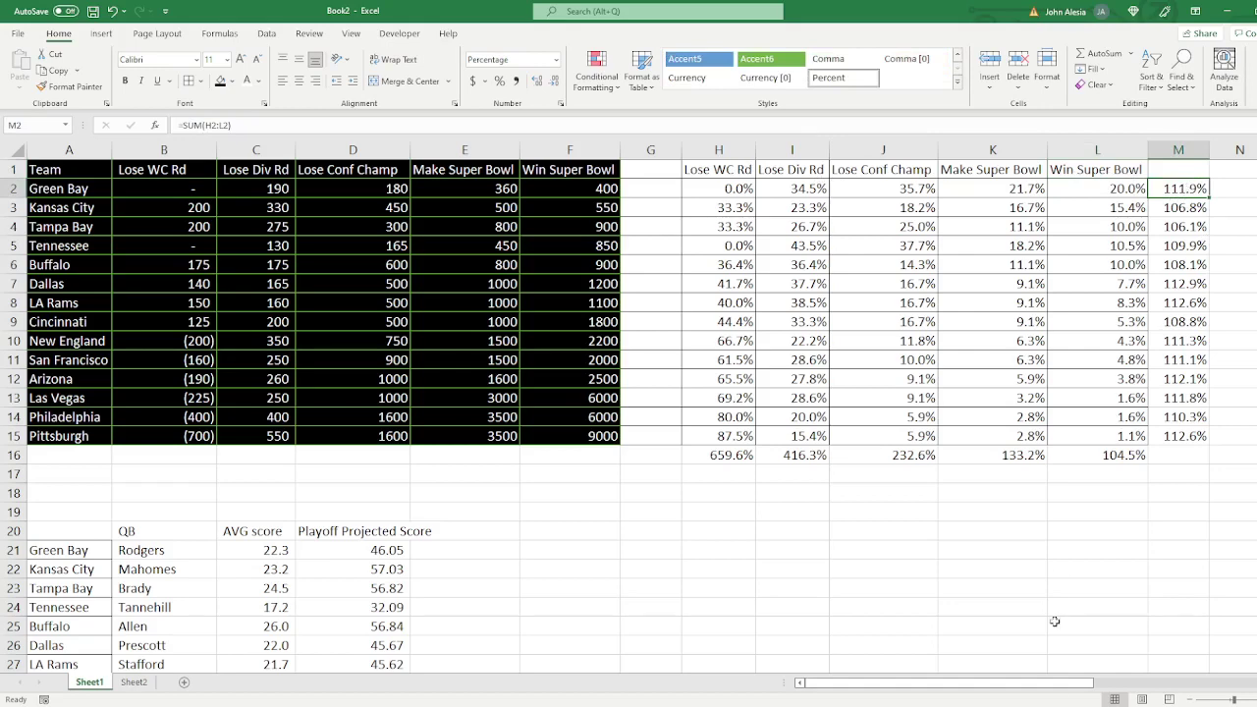
Inspect the formulas in O2 and P2 that divide Green Bay's implied probabilities by the row total
{"action": "left_click_drag", "start_coordinate": [1057, 685], "coordinate": [1157, 668]}
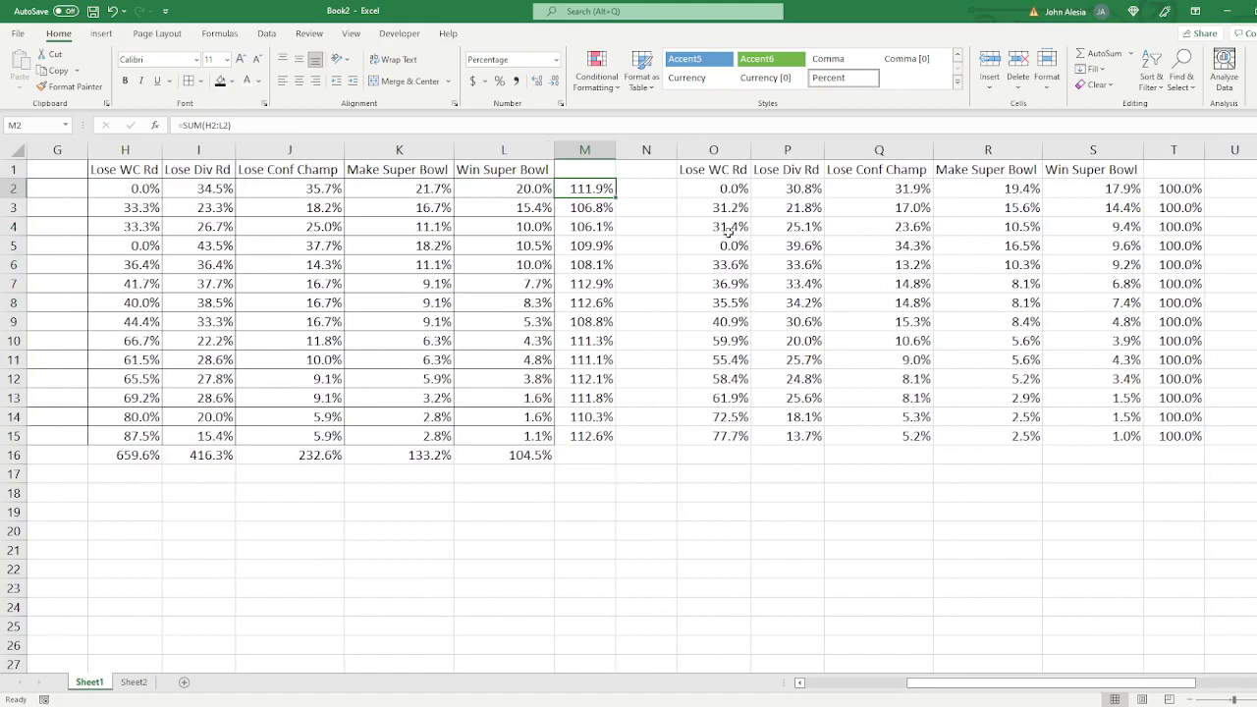
{"action": "left_click", "coordinate": [731, 189]}
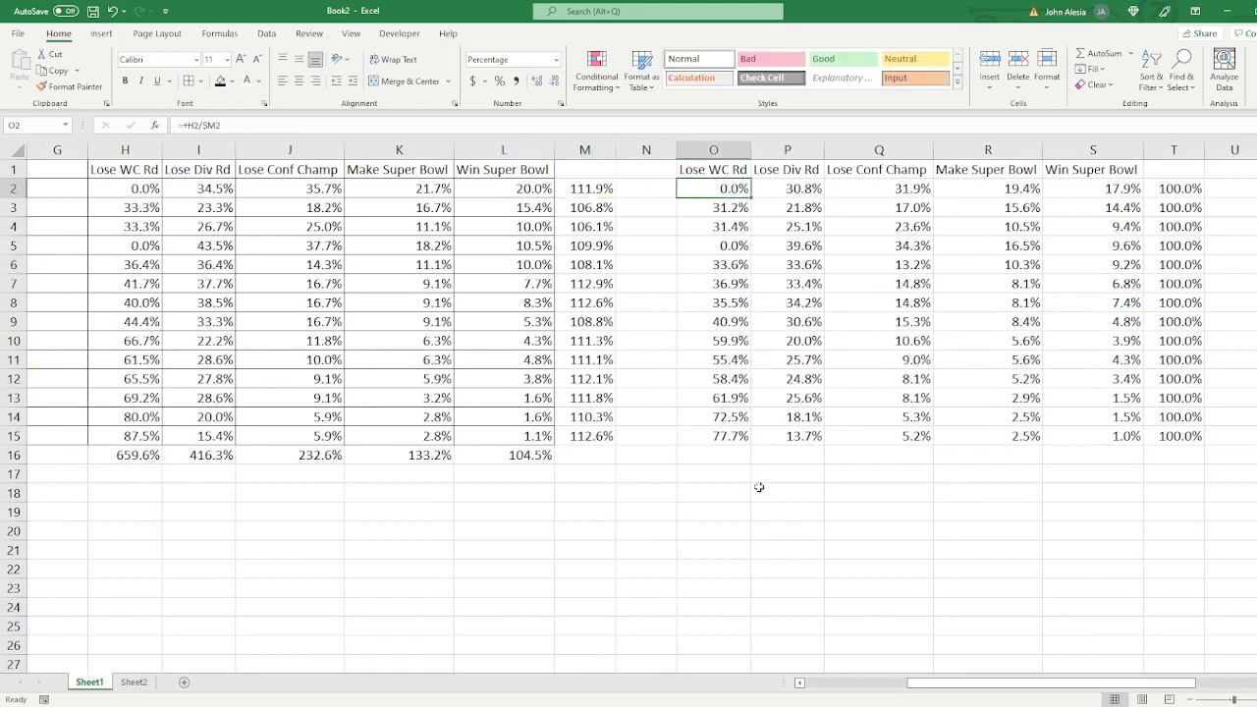
{"action": "left_click", "coordinate": [793, 191]}
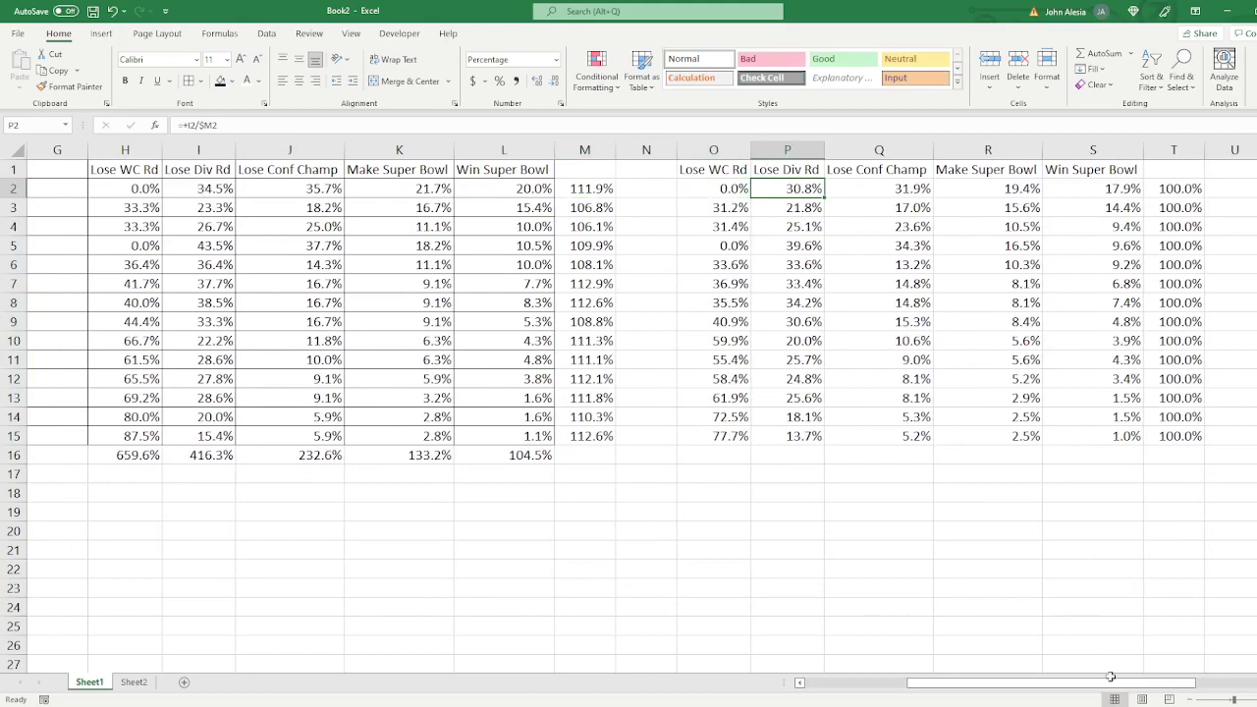
{"action": "left_click_drag", "start_coordinate": [1109, 676], "coordinate": [1066, 693]}
Compare the odds with their conversion formulas for Green Bay's divisional loss (C2, I2) and Arizona's wild-card loss (B12, H12)
{"action": "left_click", "coordinate": [535, 189]}
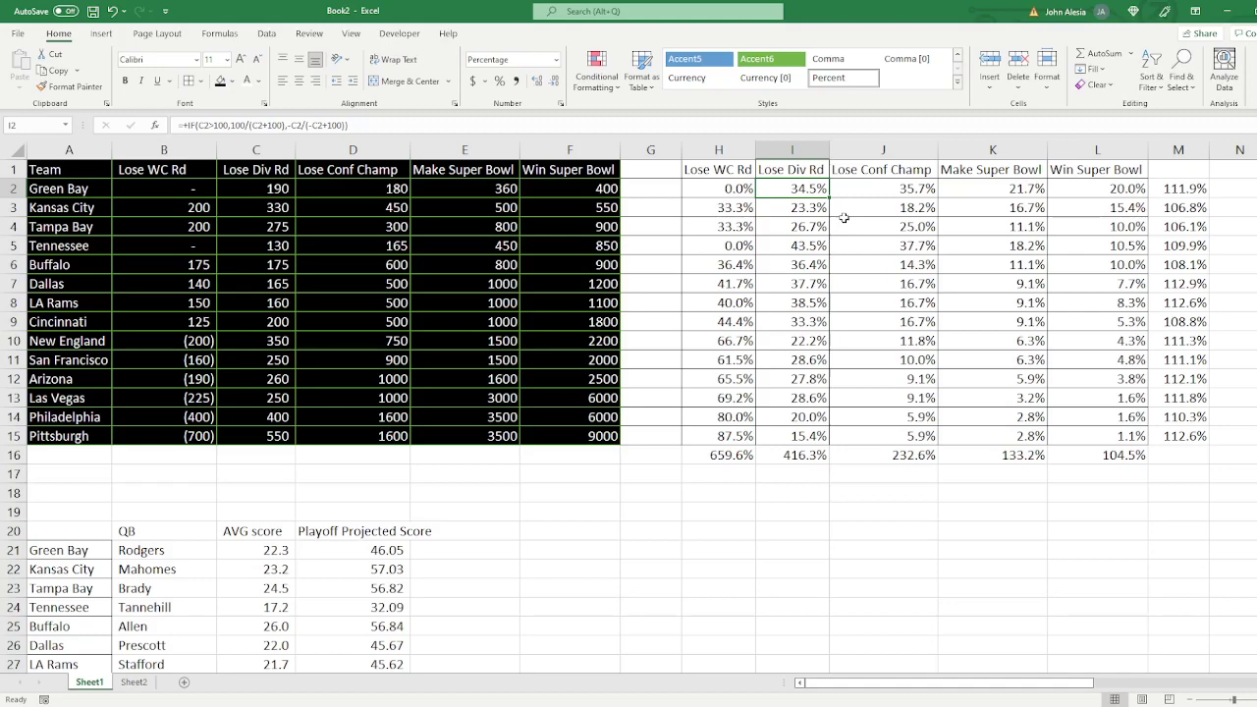
{"action": "left_click", "coordinate": [258, 189]}
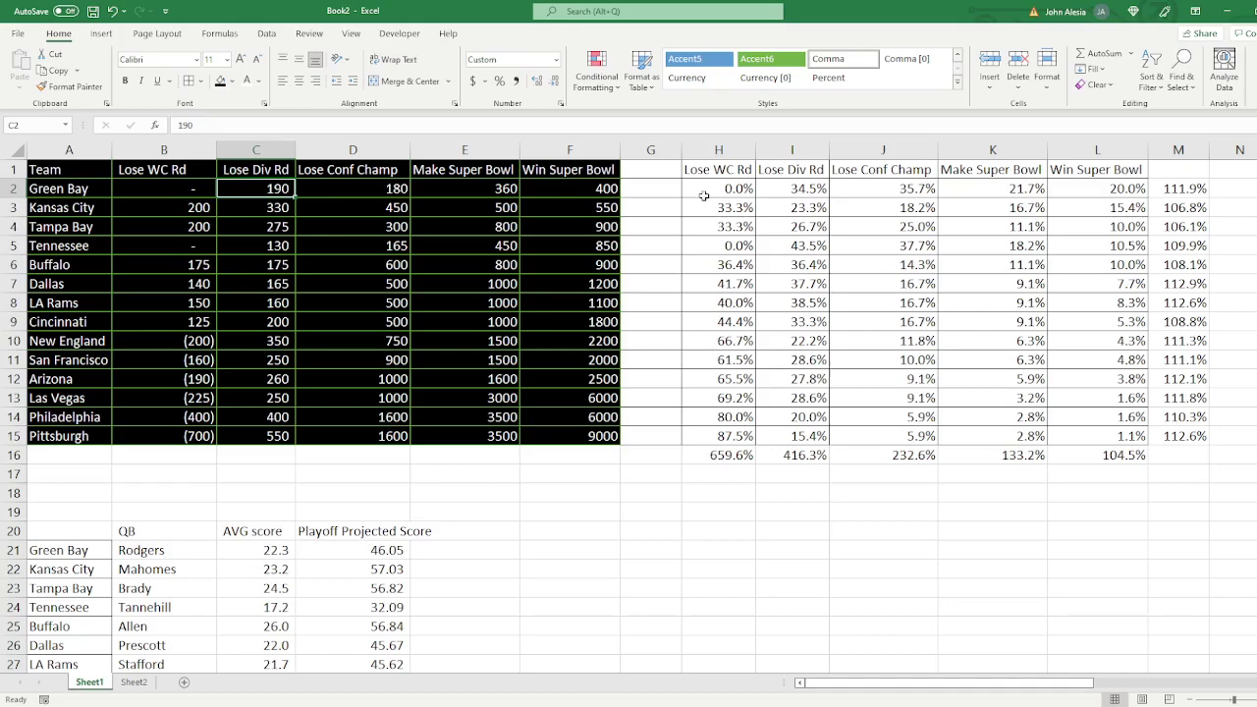
{"action": "left_click", "coordinate": [796, 187]}
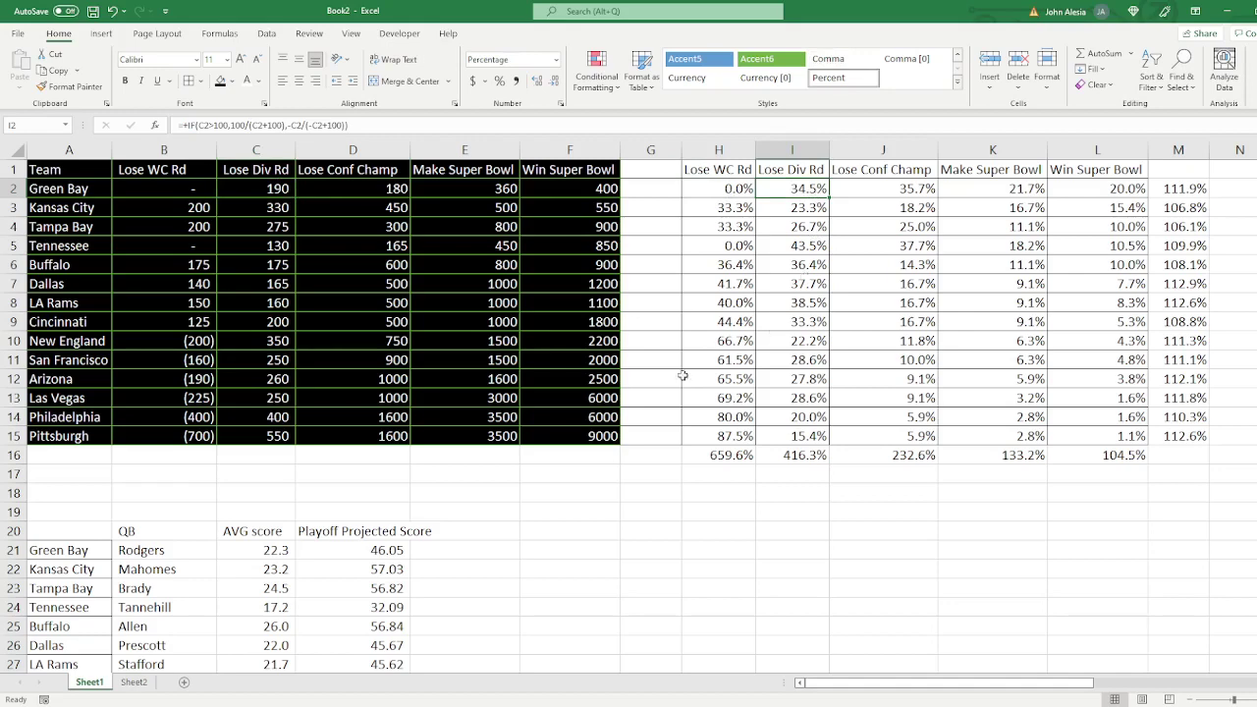
{"action": "left_click", "coordinate": [201, 382]}
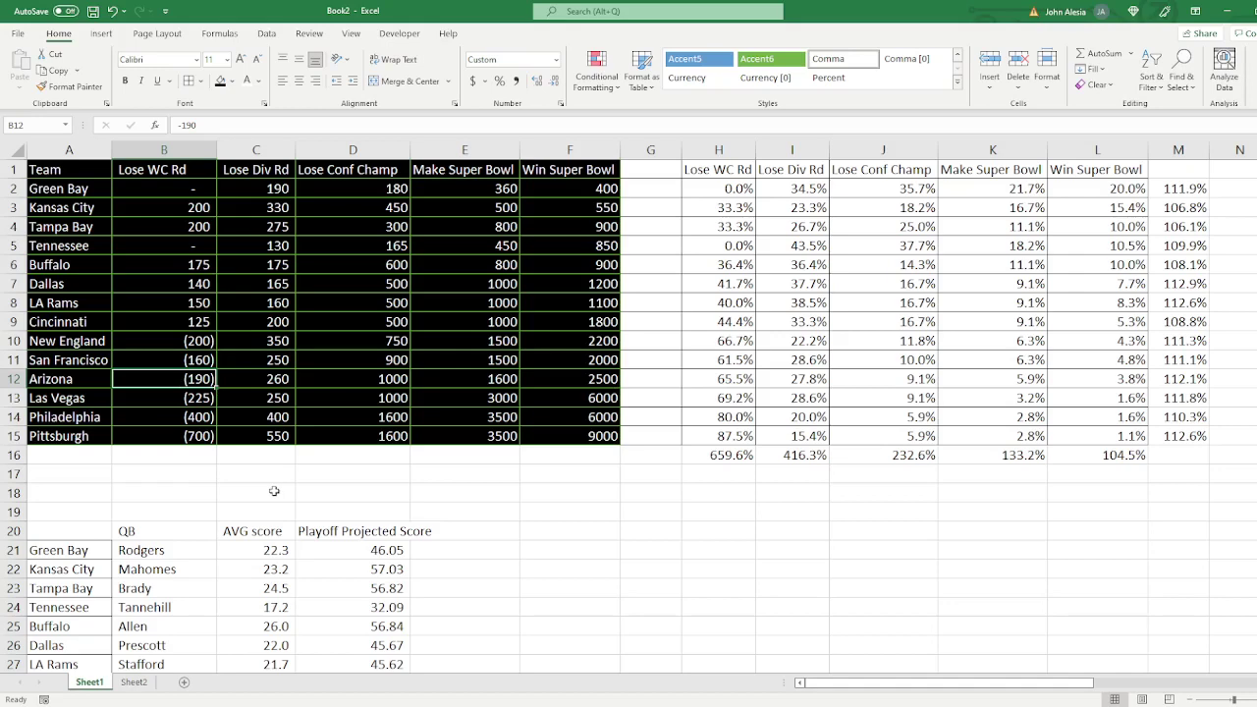
{"action": "left_click", "coordinate": [695, 382]}
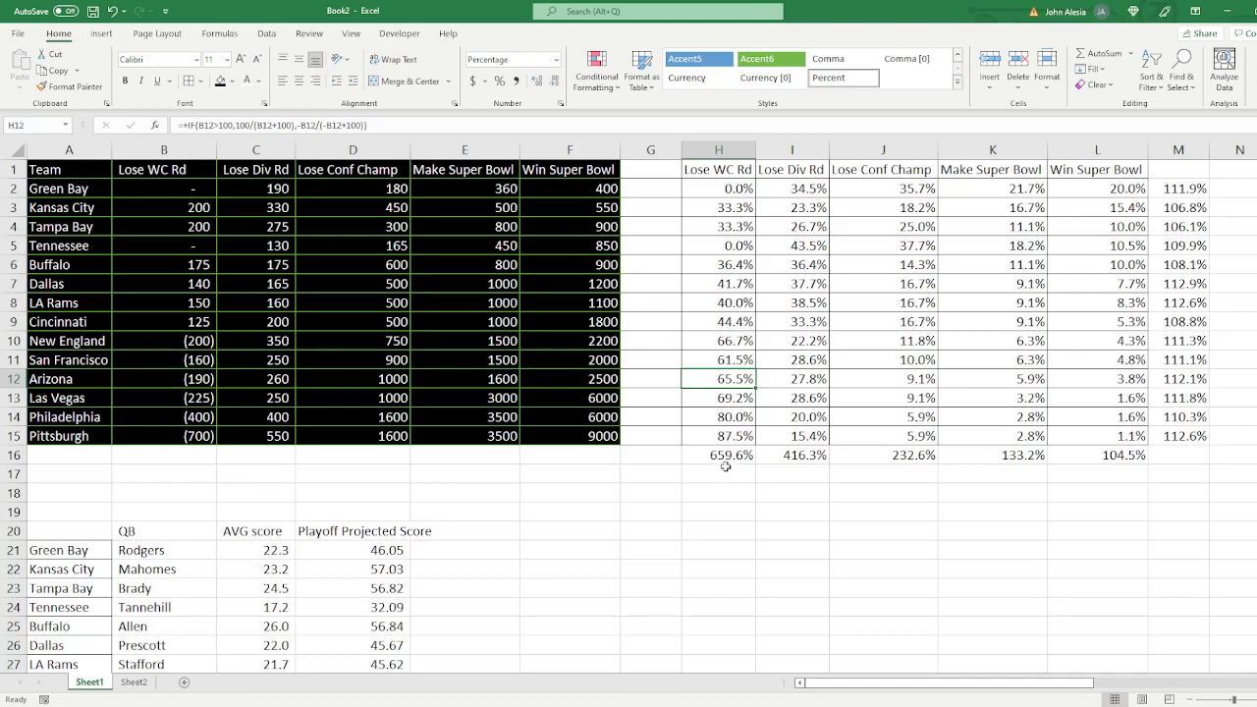
Check Arizona's normalized wild-card formula in O12 and review the row totals of implied probabilities in M2:M15
{"action": "key", "text": "Right"}
{"action": "key", "text": "Right"}
{"action": "key", "text": "Right"}
{"action": "key", "text": "Right"}
{"action": "key", "text": "Right"}
{"action": "key", "text": "Right"}
{"action": "key", "text": "Right"}
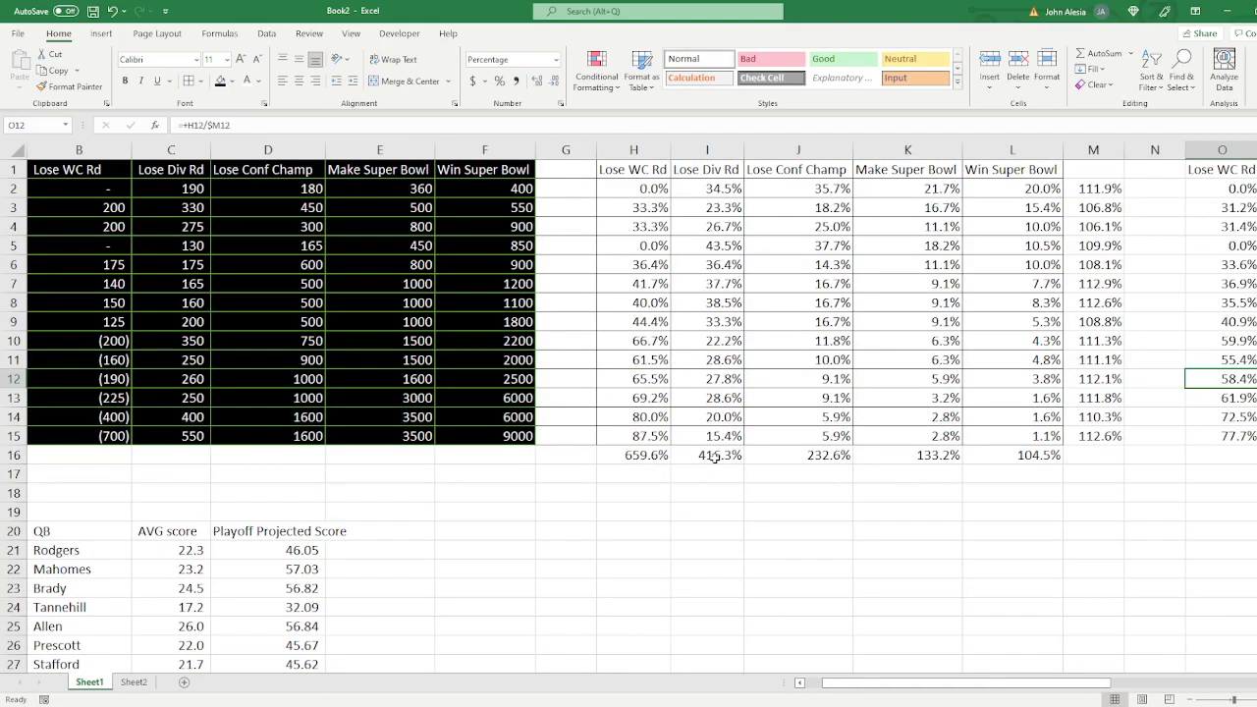
{"action": "left_click_drag", "start_coordinate": [1110, 188], "coordinate": [1105, 434]}
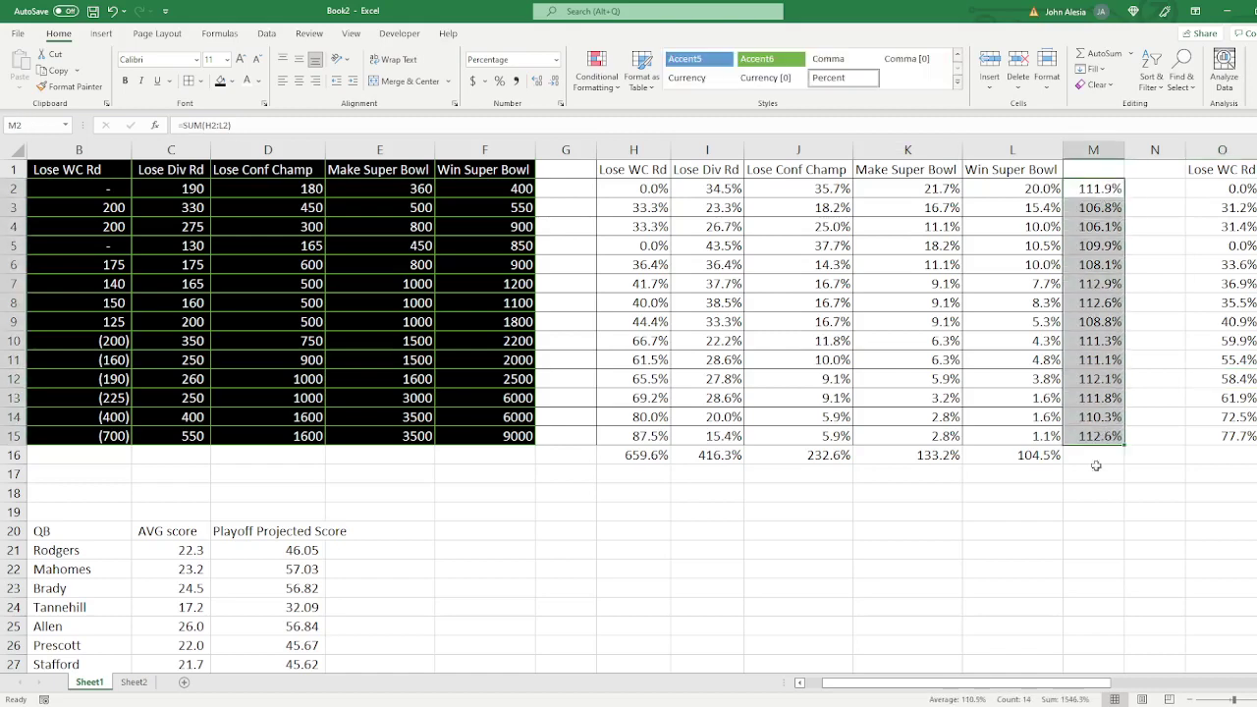
{"action": "key", "text": "Left"}
{"action": "key", "text": "ctrl+shift+Left"}
{"action": "left_click", "coordinate": [1100, 183]}
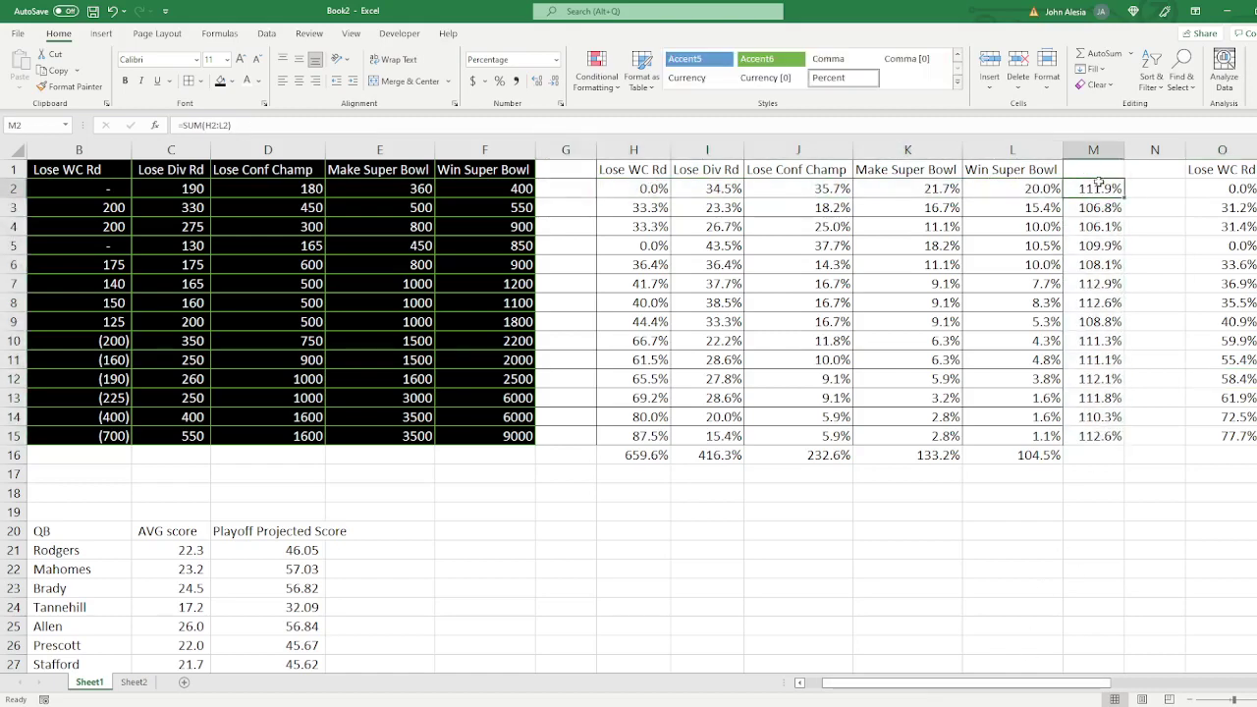
Review Green Bay's normalized probabilities in O2:S2 and their sum in T2
{"action": "left_click_drag", "start_coordinate": [1062, 684], "coordinate": [1140, 678]}
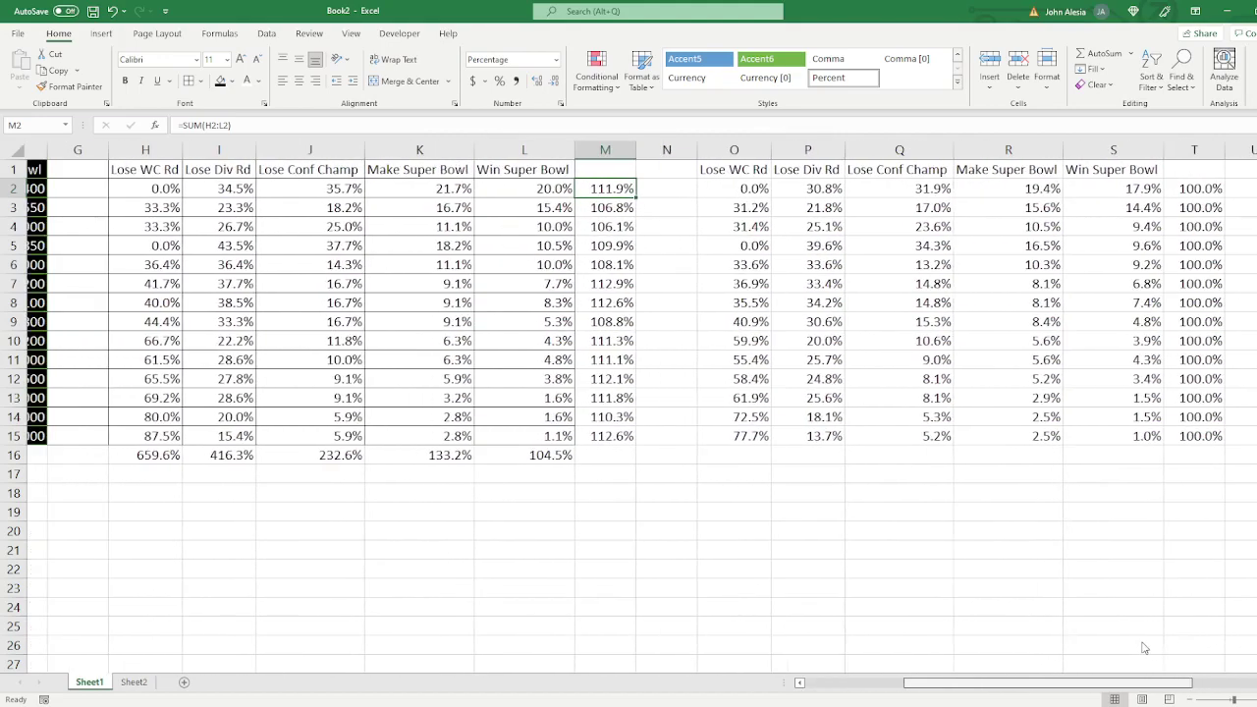
{"action": "left_click", "coordinate": [1107, 187]}
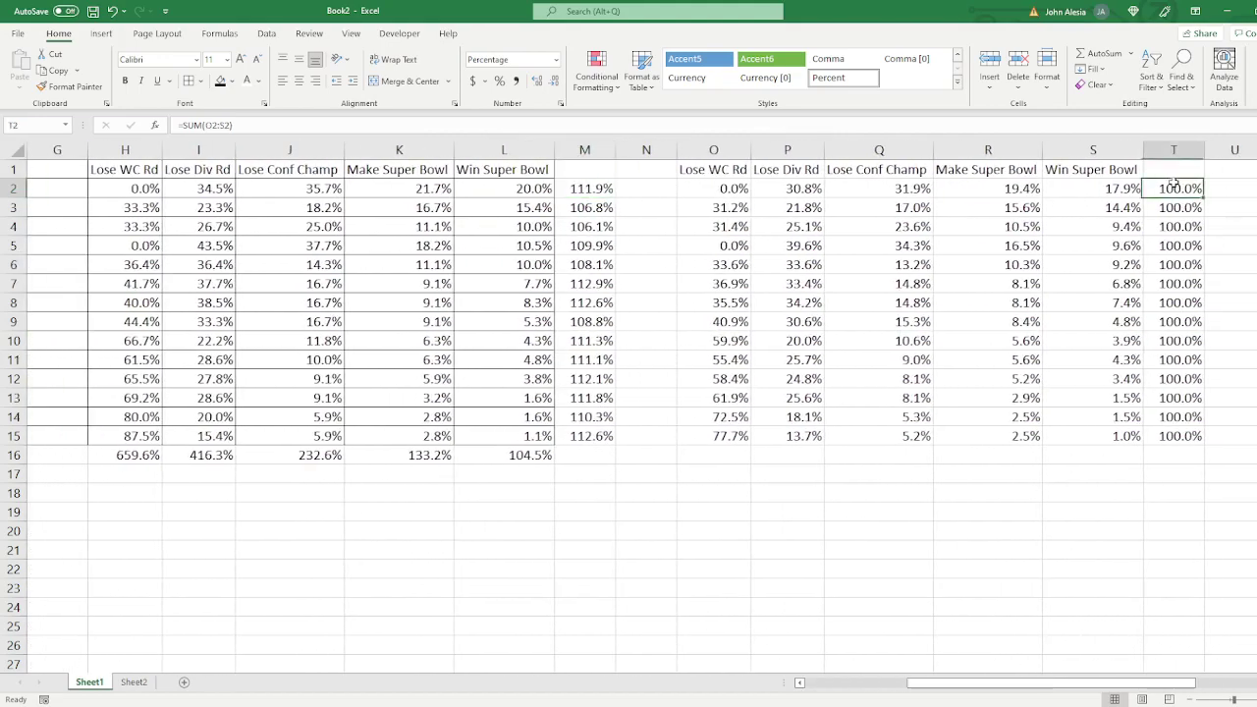
{"action": "left_click_drag", "start_coordinate": [1107, 188], "coordinate": [728, 187]}
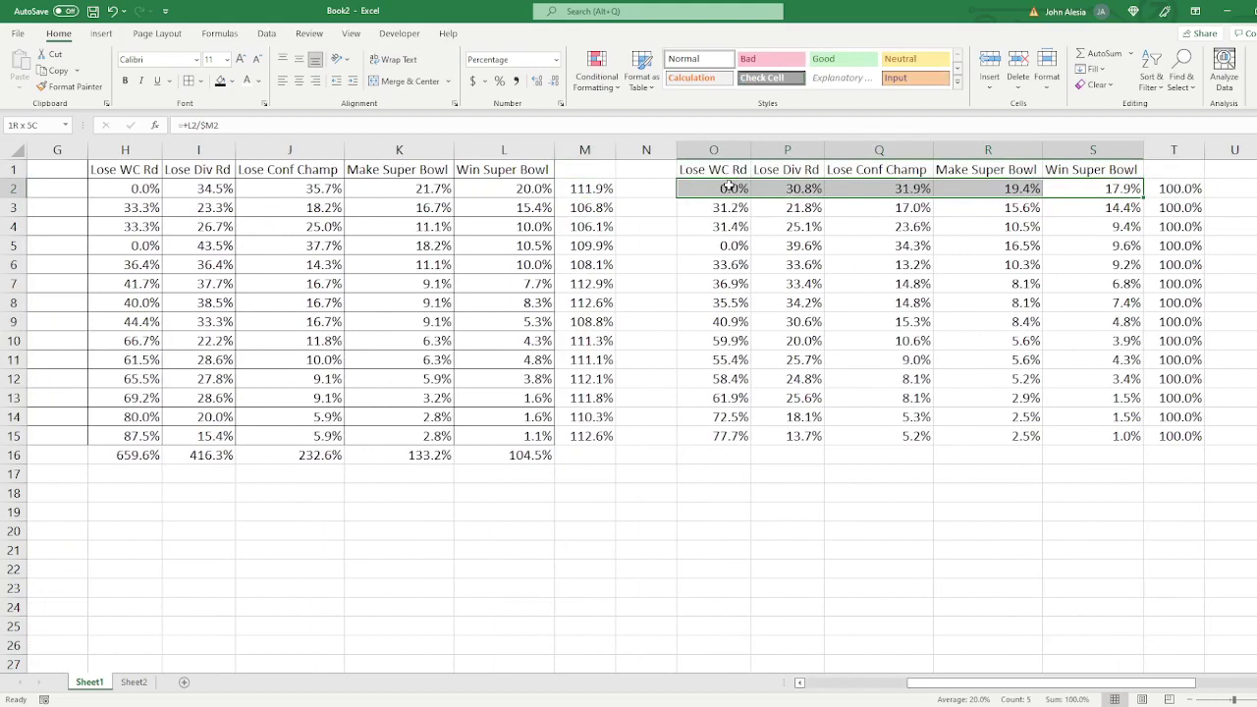
{"action": "left_click", "coordinate": [800, 194]}
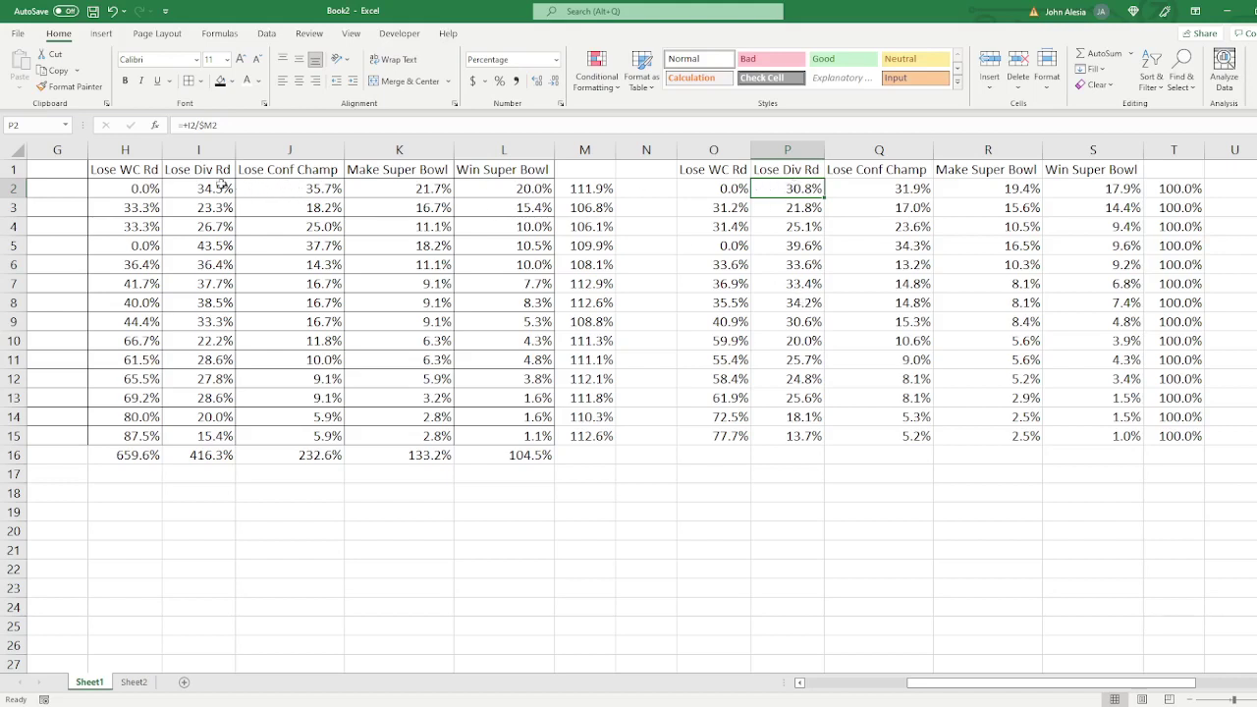
Compare Green Bay's implied probabilities in H2 and I2 and total in M2 with the normalized formulas in O2 and P2
{"action": "left_click", "coordinate": [121, 183]}
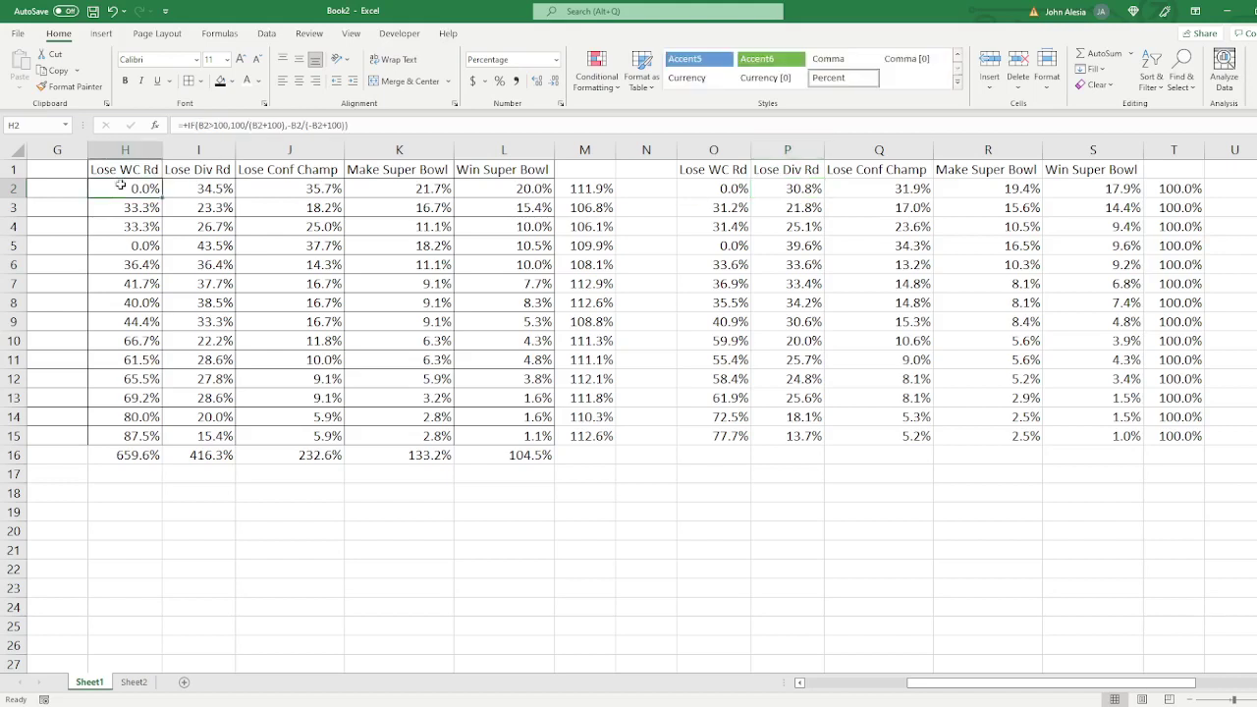
{"action": "left_click", "coordinate": [187, 185]}
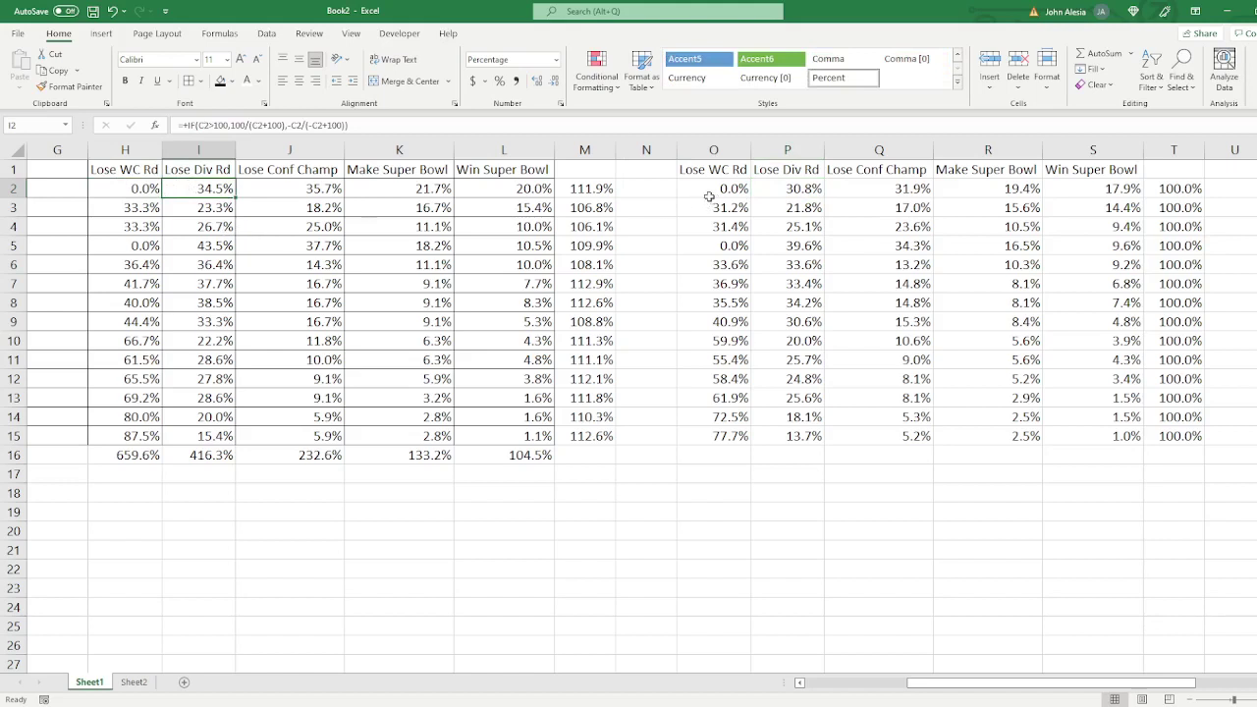
{"action": "left_click", "coordinate": [573, 187]}
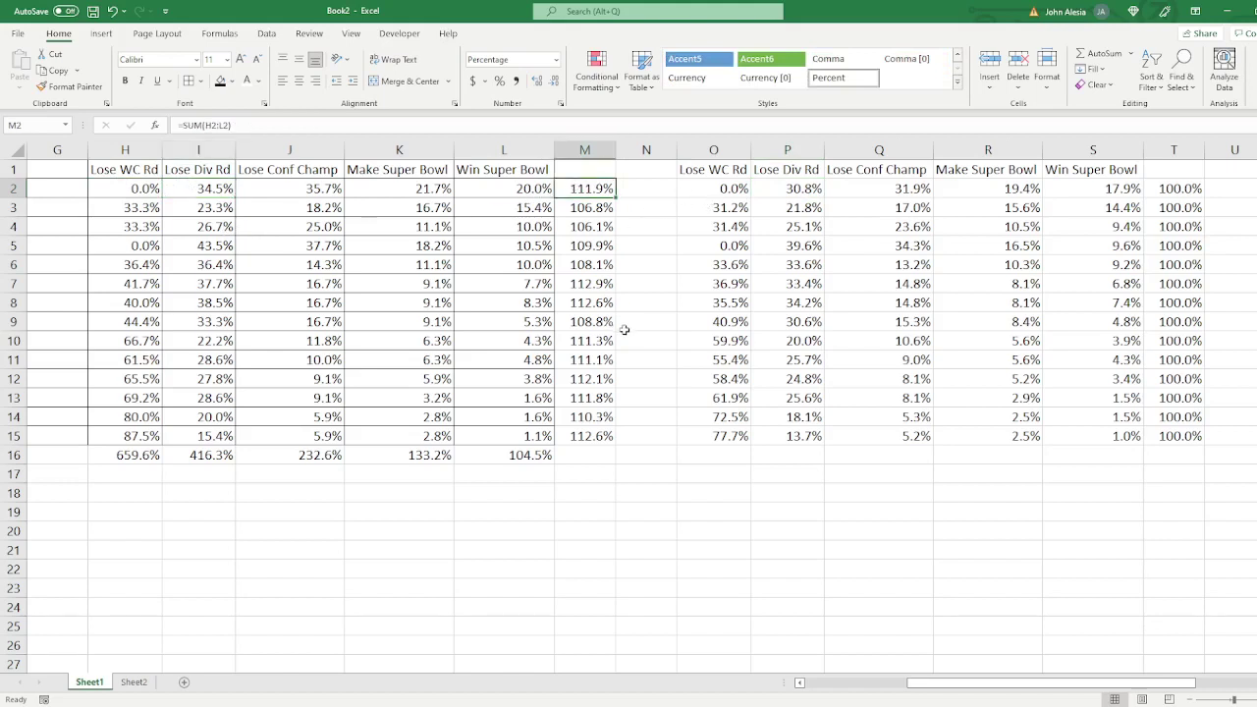
{"action": "left_click", "coordinate": [715, 189]}
{"action": "left_click", "coordinate": [787, 192]}
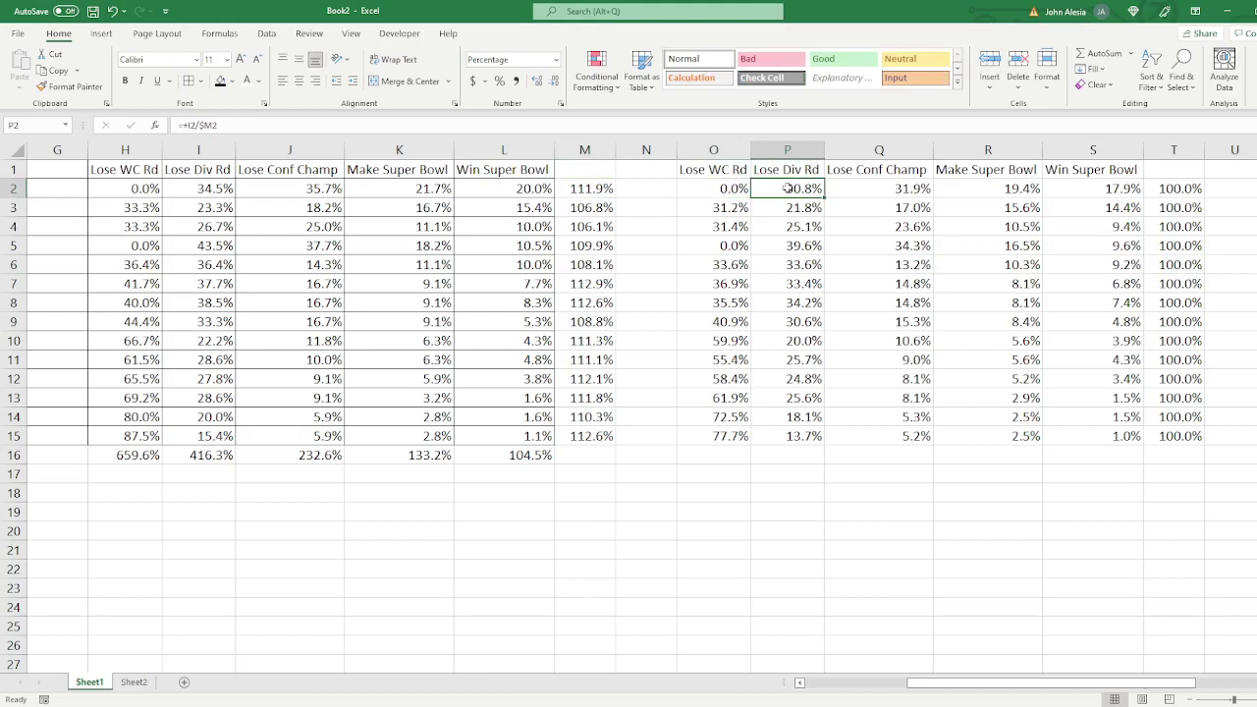
{"action": "left_click", "coordinate": [203, 186]}
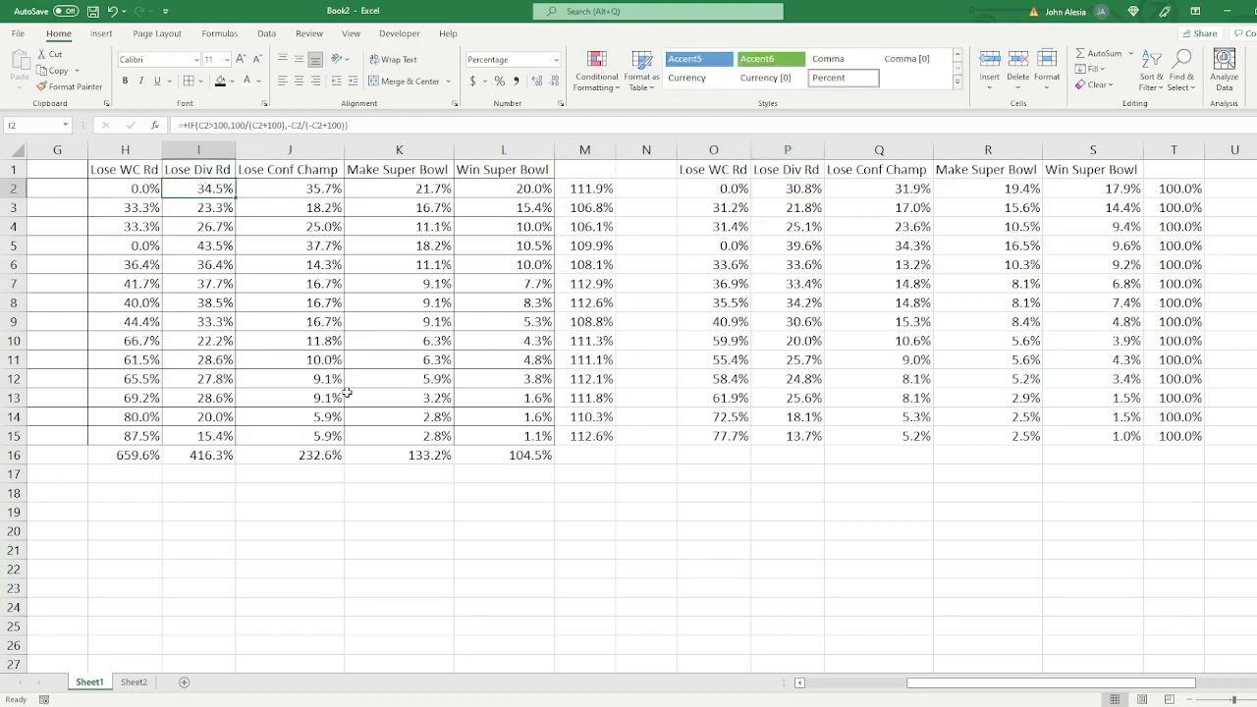
Check Green Bay's normalized divisional-loss formula in P2, the normalized row O2:S2 and the sum formula in T2
{"action": "left_click", "coordinate": [769, 186]}
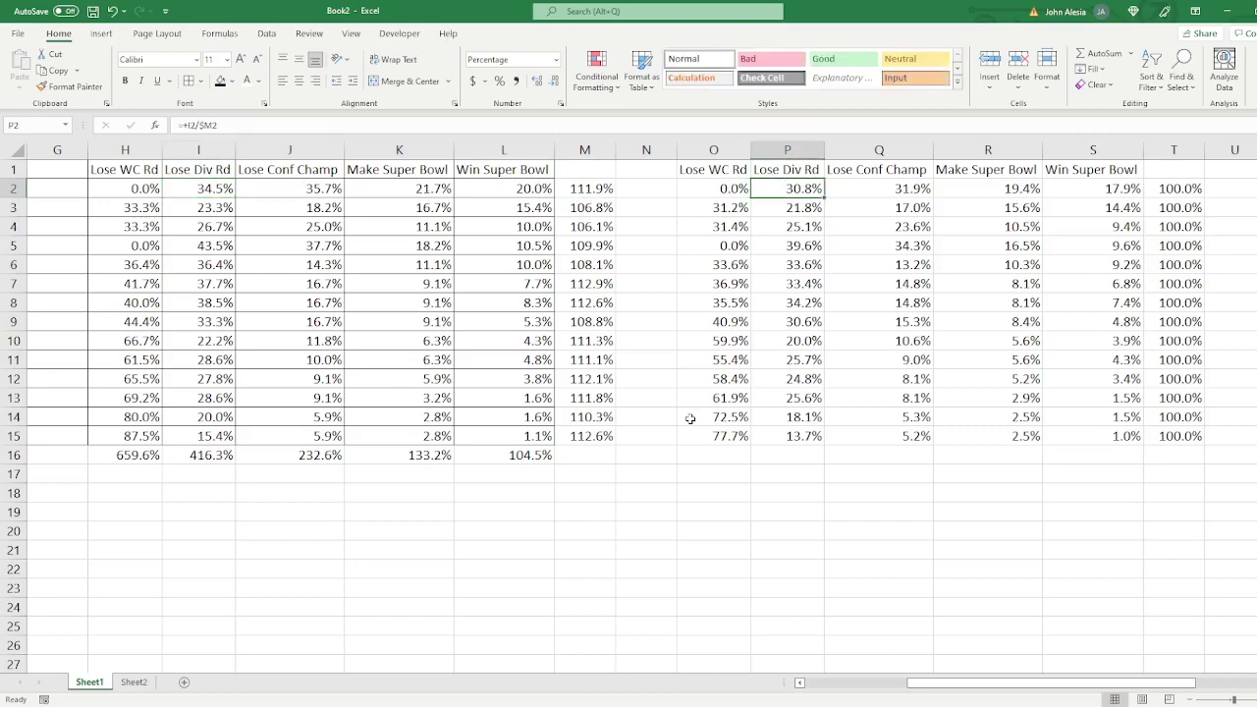
{"action": "left_click_drag", "start_coordinate": [720, 188], "coordinate": [1070, 189]}
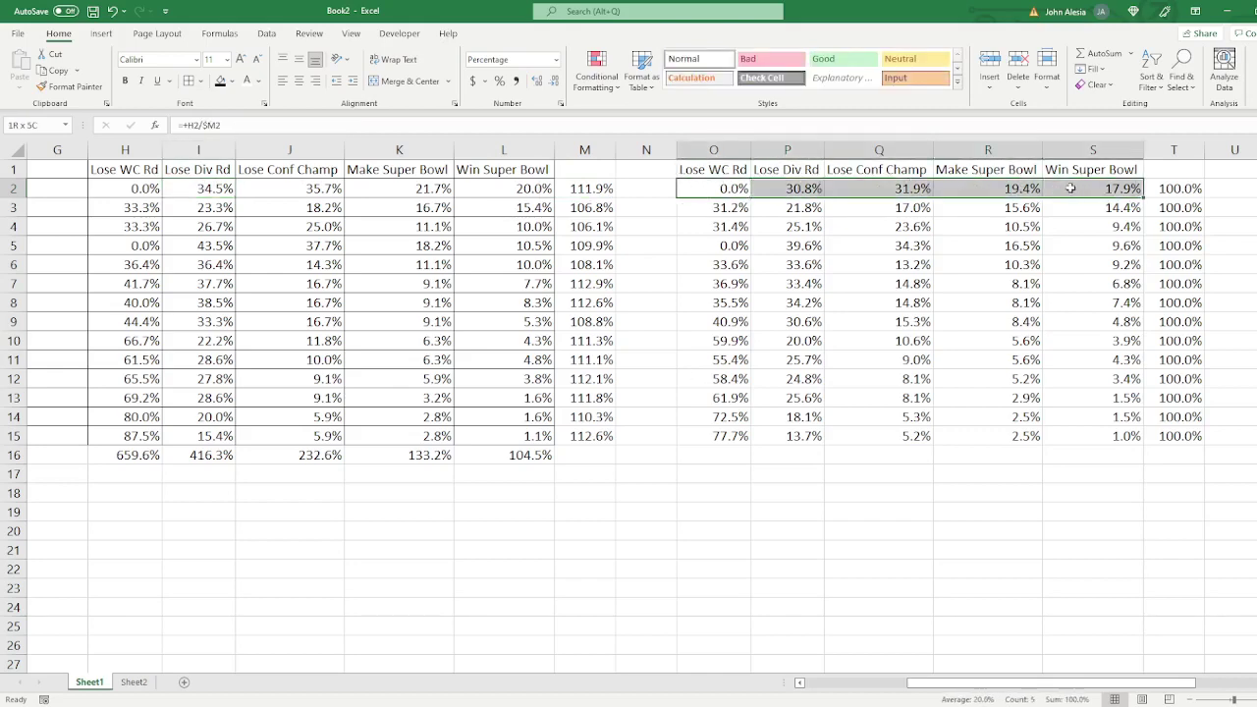
{"action": "left_click", "coordinate": [1166, 188]}
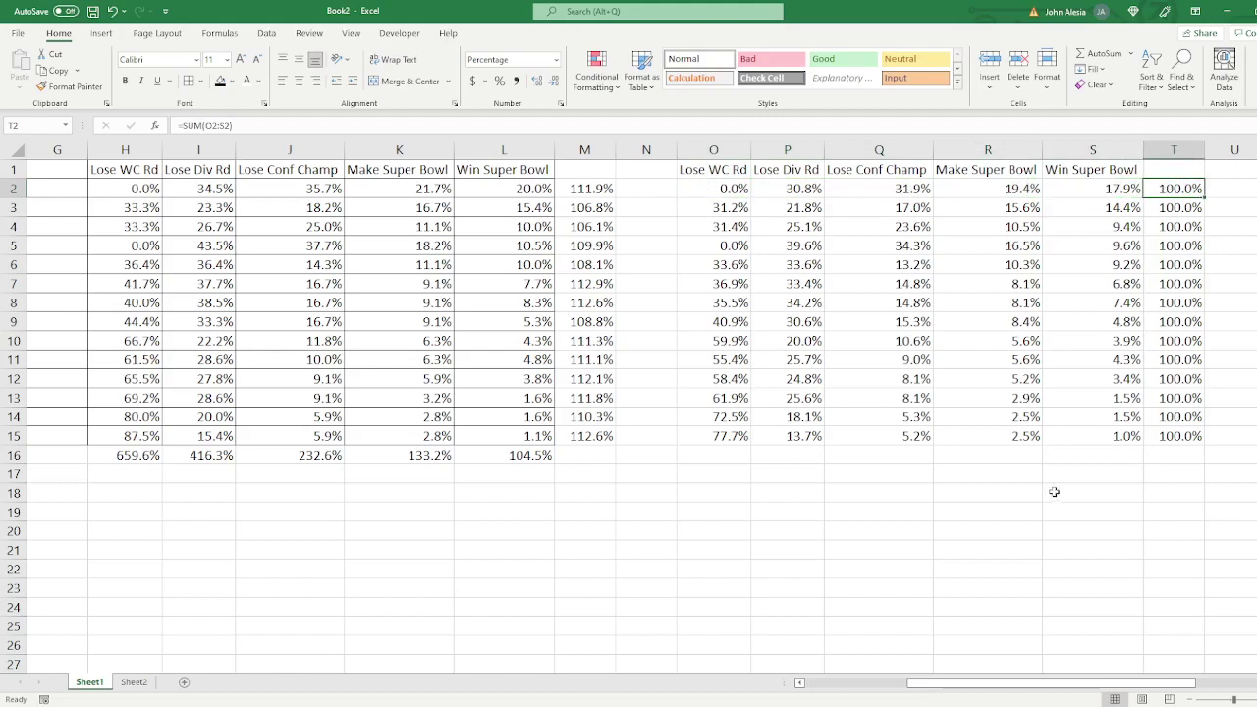
Review Green Bay's normalized formulas for the divisional, conference and Super Bowl outcomes in P2, Q2, R2 and S2
{"action": "left_click", "coordinate": [818, 187]}
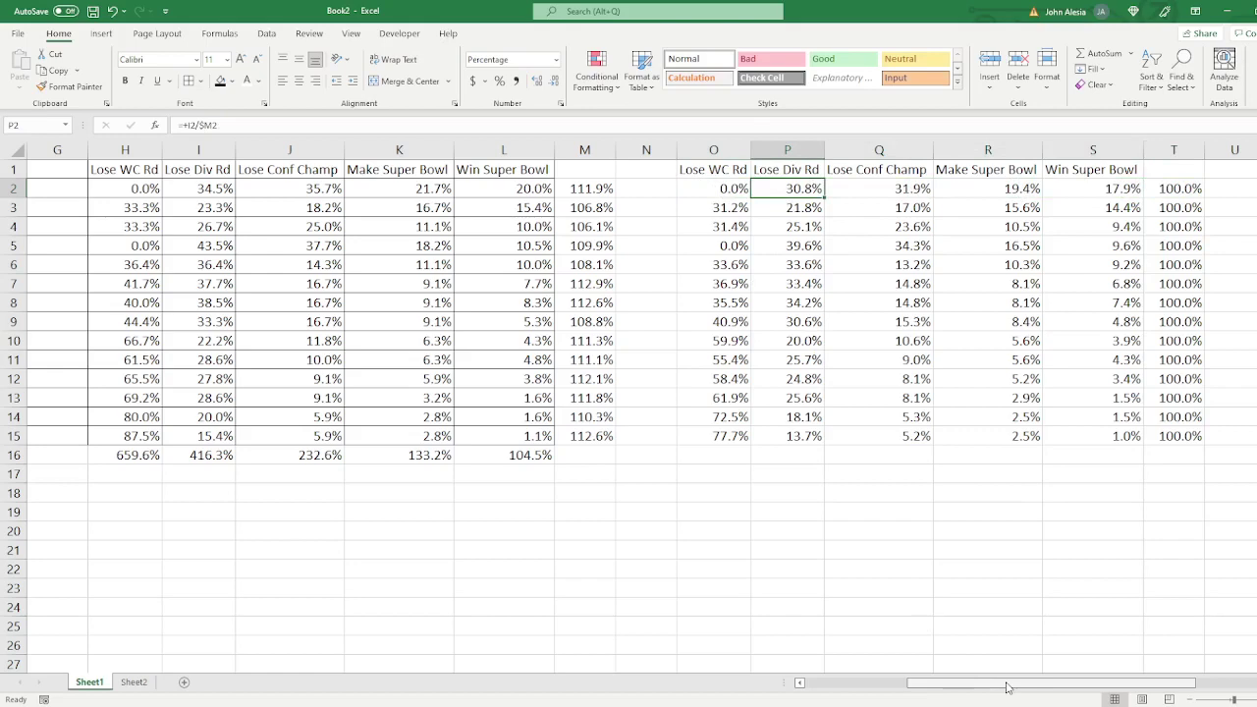
{"action": "scroll", "coordinate": [1007, 688], "scroll_direction": "right", "scroll_amount": 3}
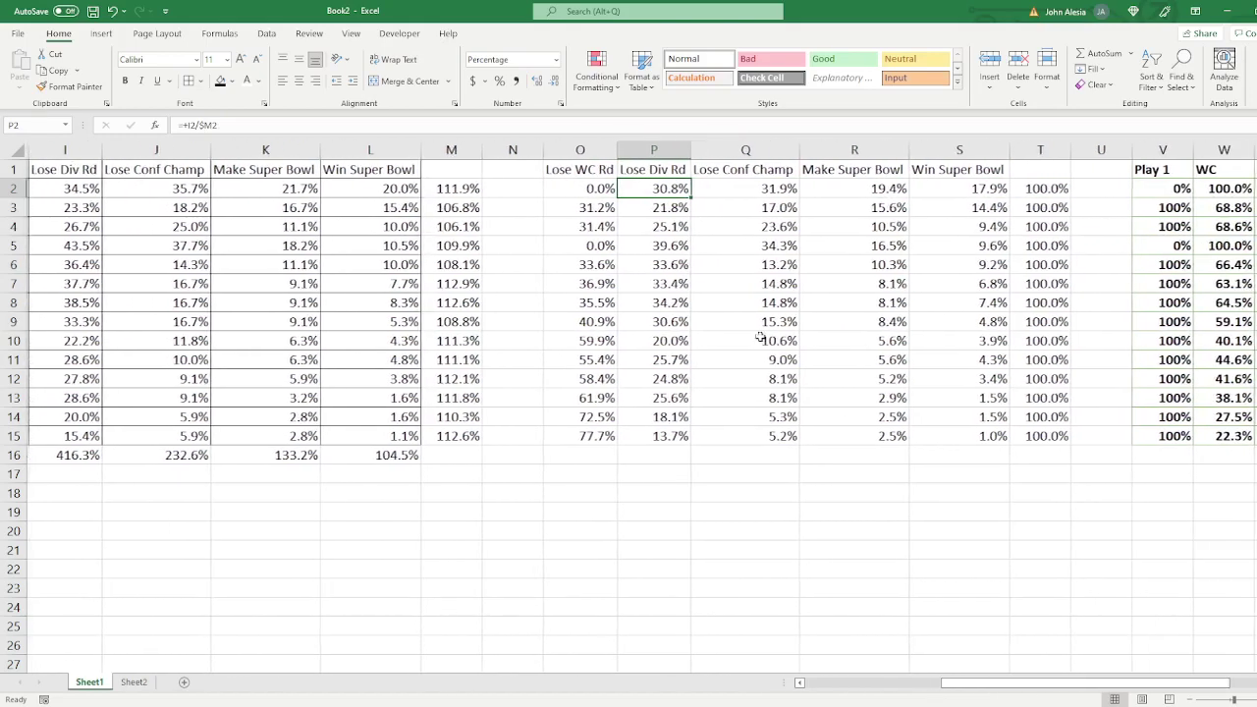
{"action": "left_click", "coordinate": [755, 188]}
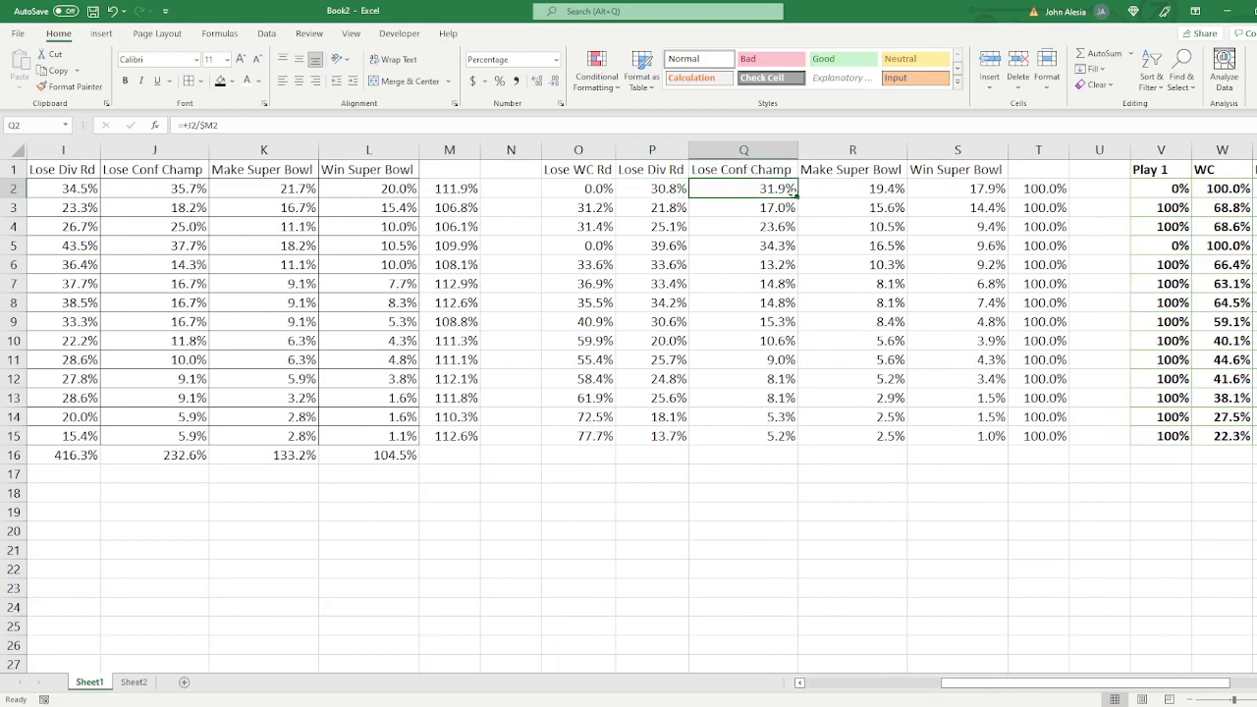
{"action": "left_click", "coordinate": [865, 194]}
{"action": "left_click", "coordinate": [967, 188]}
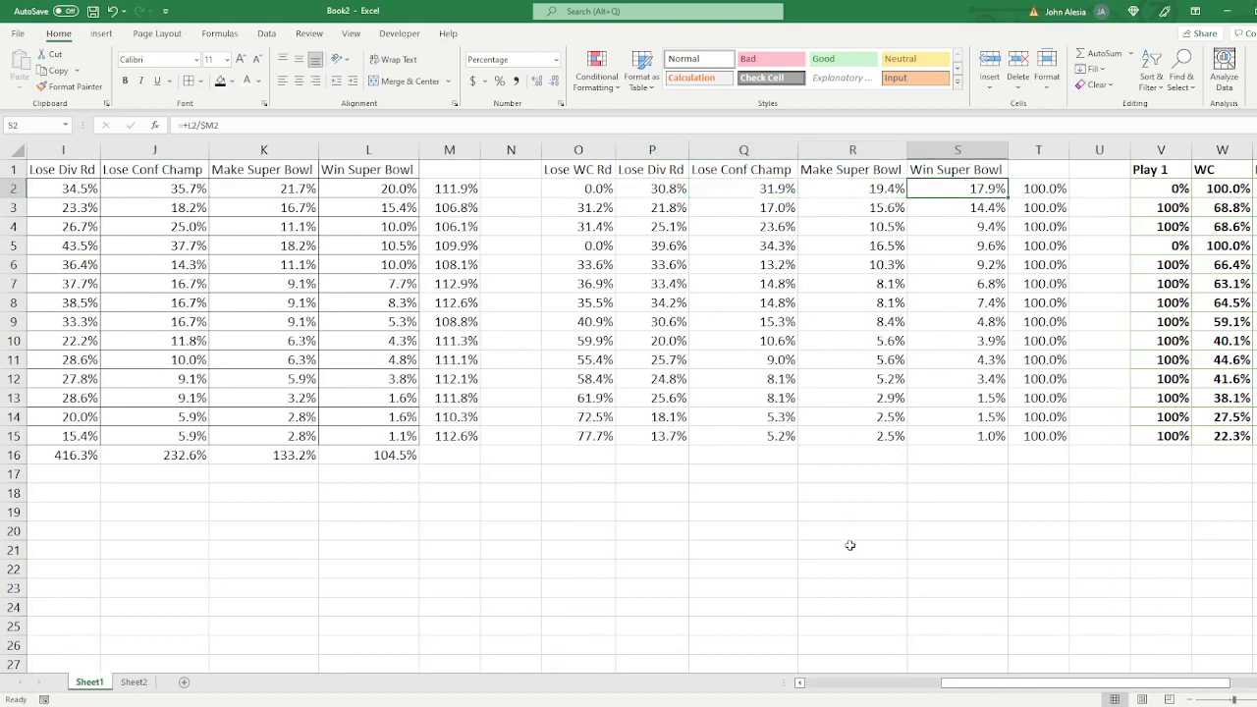
Inspect Green Bay's Play 1 value in V2 and the wild-card advancement formula in W2
{"action": "scroll", "coordinate": [1061, 686], "scroll_direction": "right", "scroll_amount": 3}
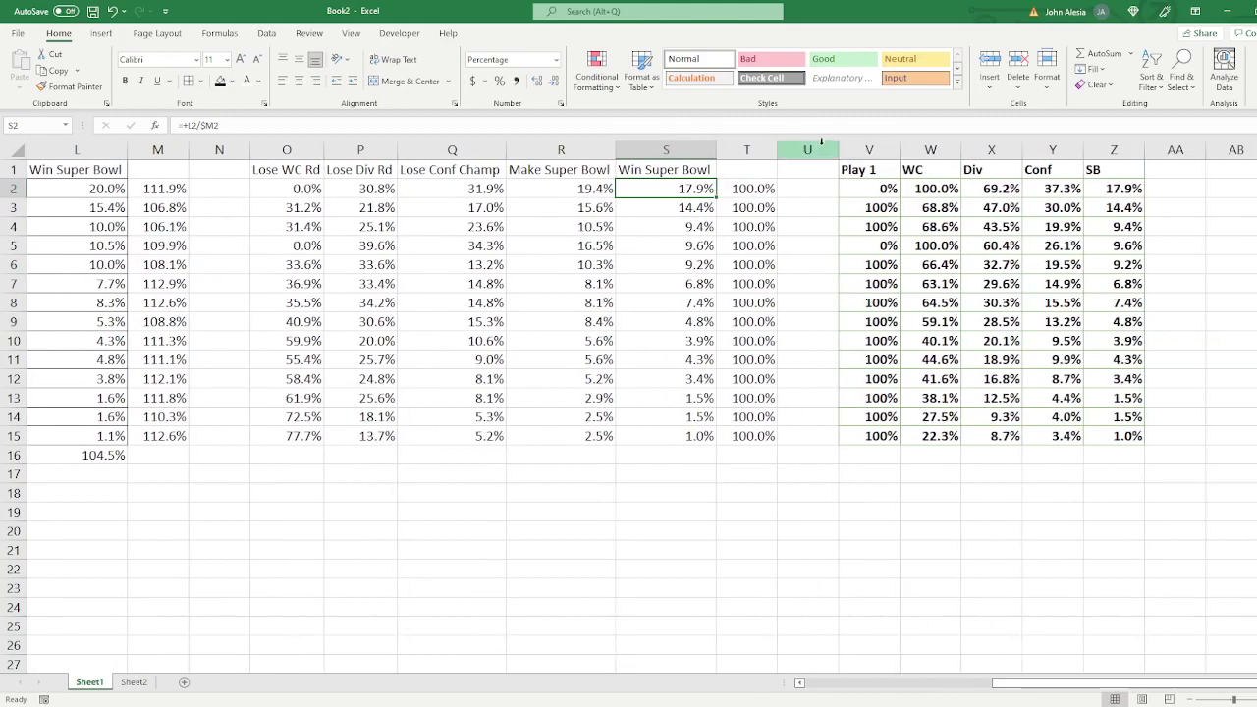
{"action": "left_click", "coordinate": [817, 151]}
{"action": "left_click", "coordinate": [913, 191]}
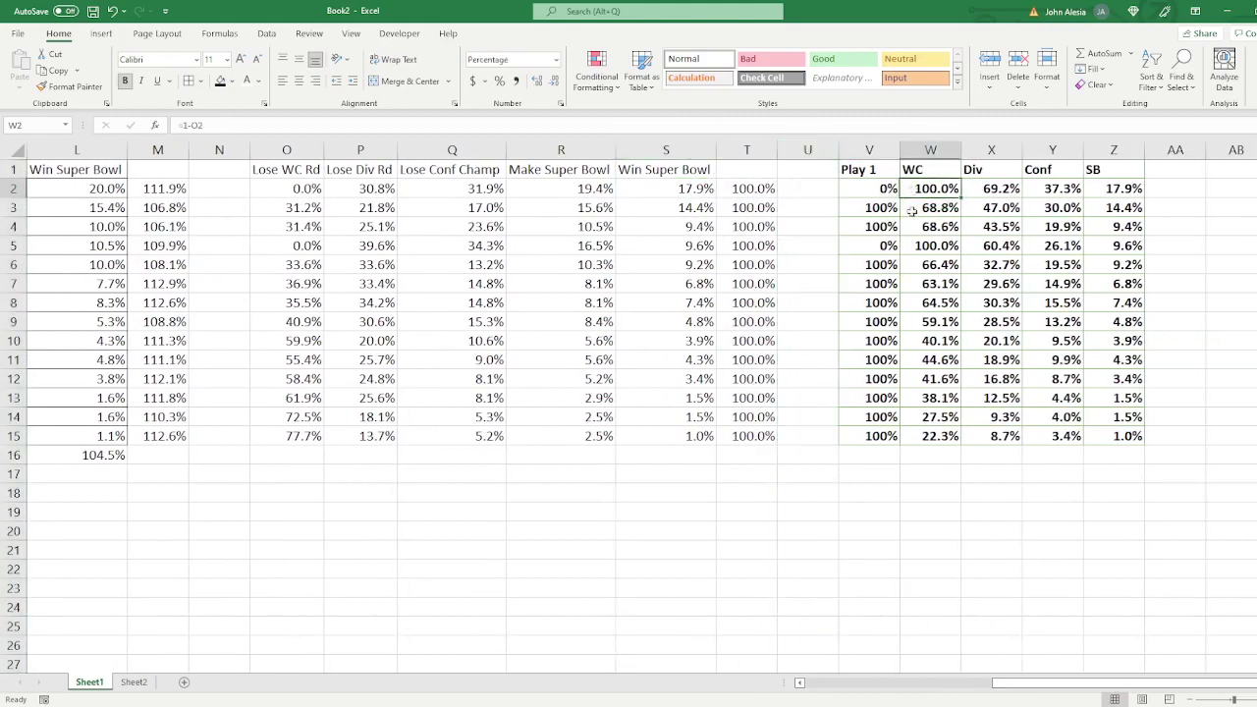
{"action": "left_click", "coordinate": [861, 188]}
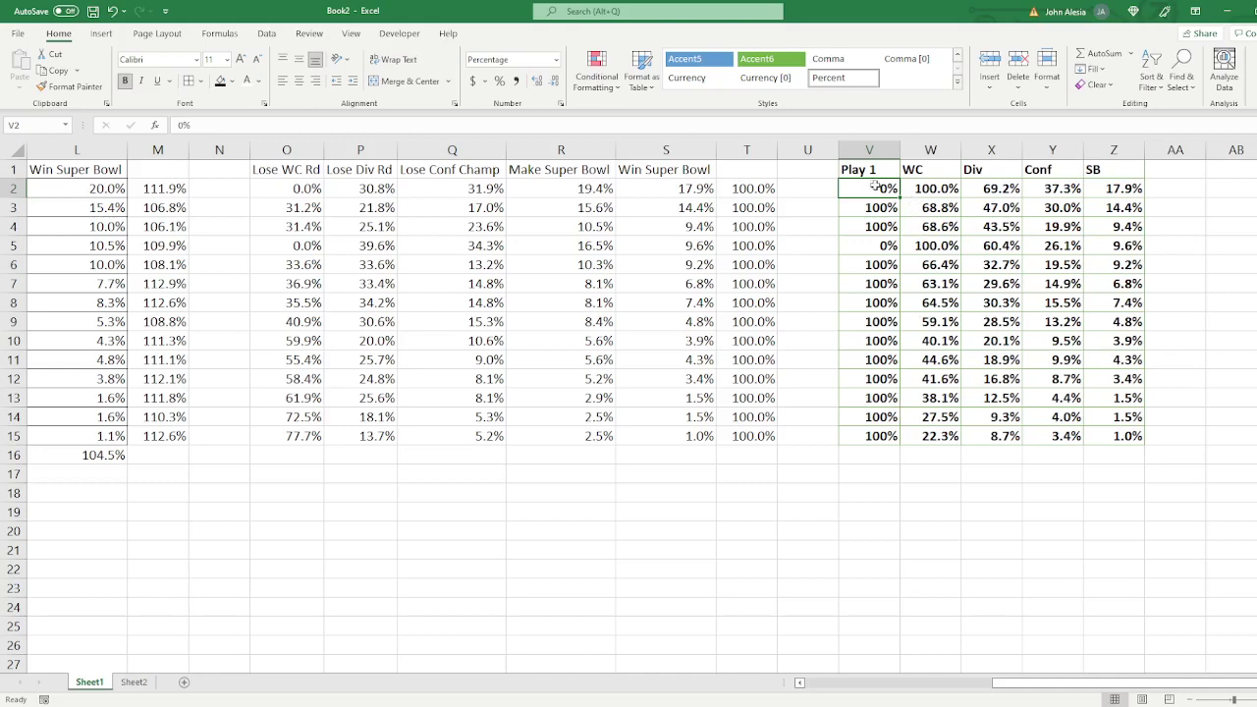
{"action": "left_click", "coordinate": [909, 189]}
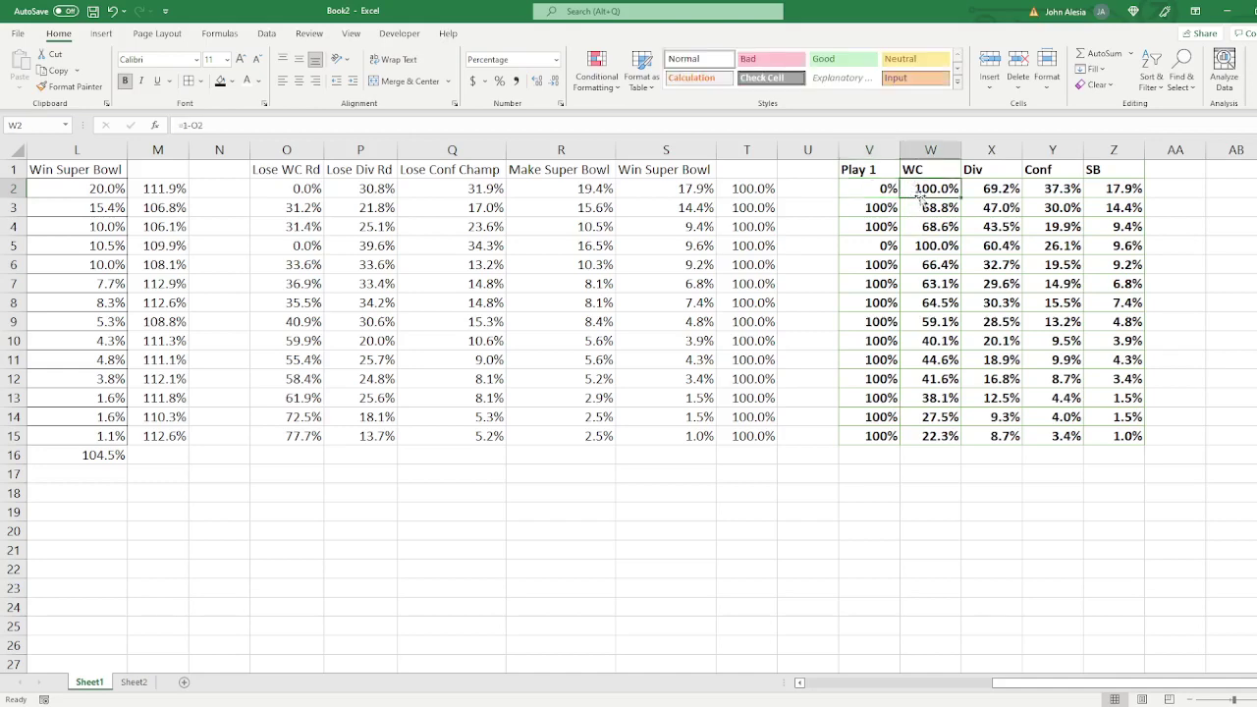
{"action": "left_click", "coordinate": [871, 187]}
{"action": "left_click", "coordinate": [929, 189]}
Trace the cells referenced by Green Bay's Div, Conf and SB formulas in X2, Y2 and Z2
{"action": "left_click", "coordinate": [986, 191]}
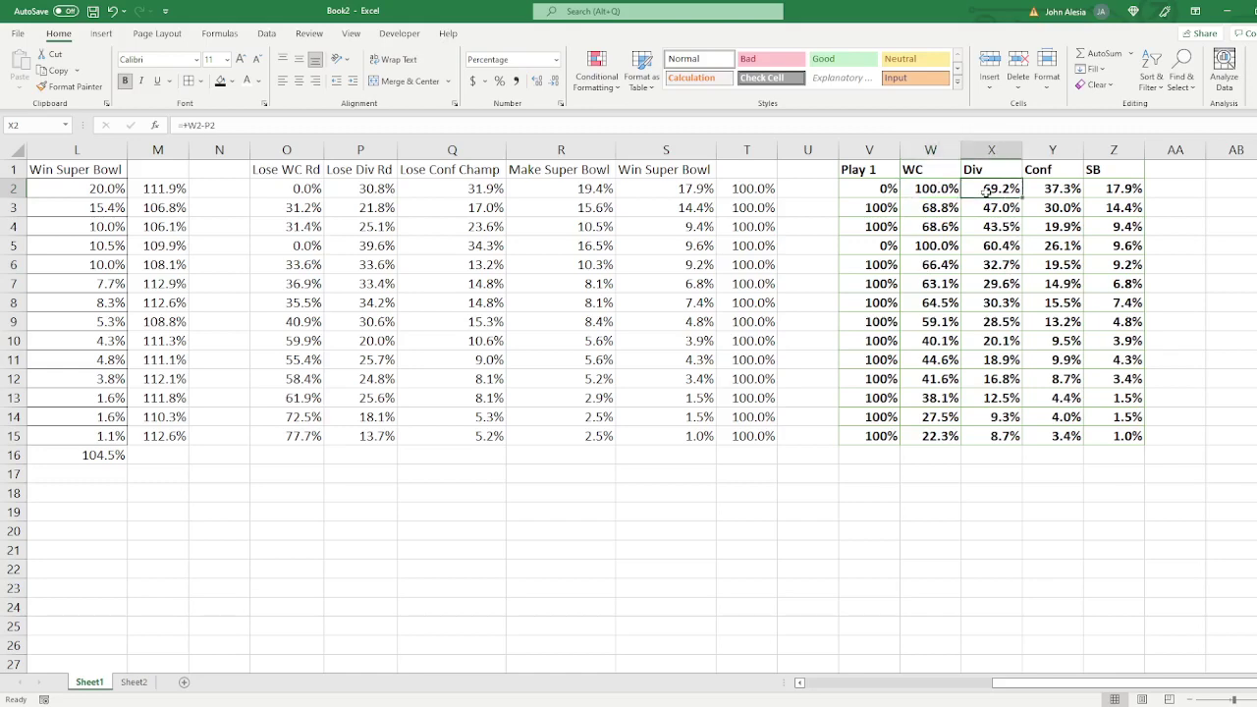
{"action": "double_click", "coordinate": [986, 192]}
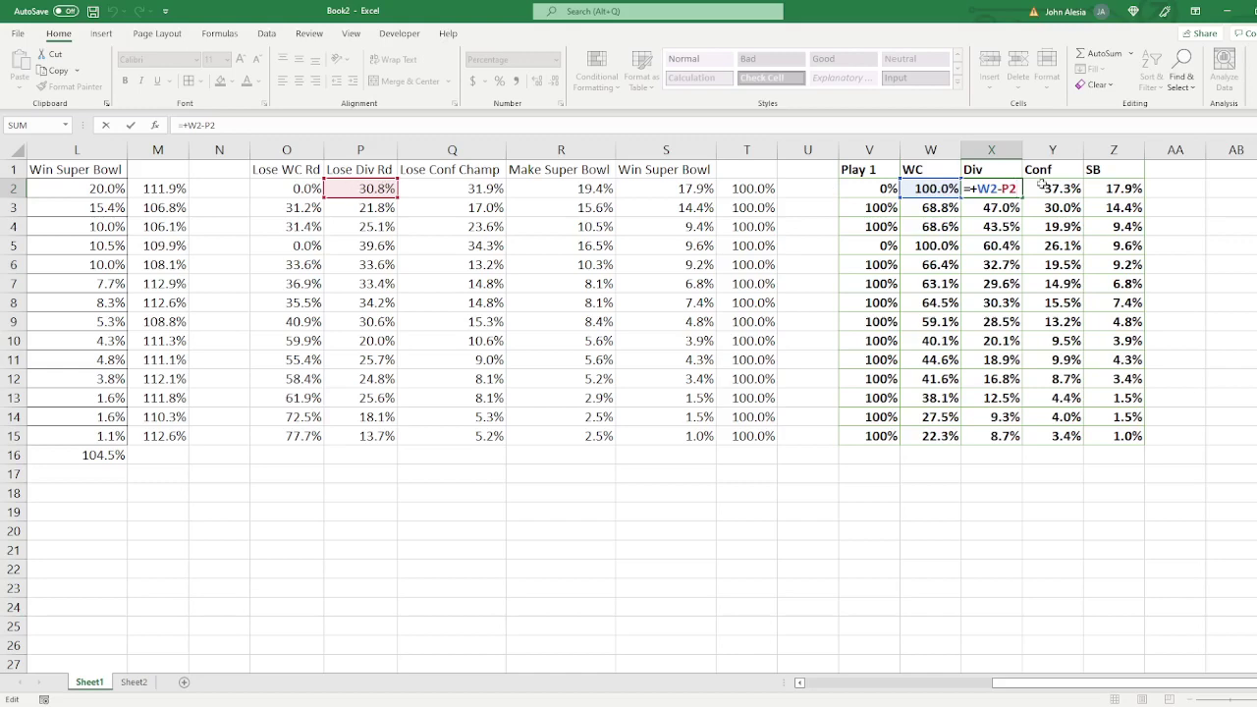
{"action": "key", "text": "Tab"}
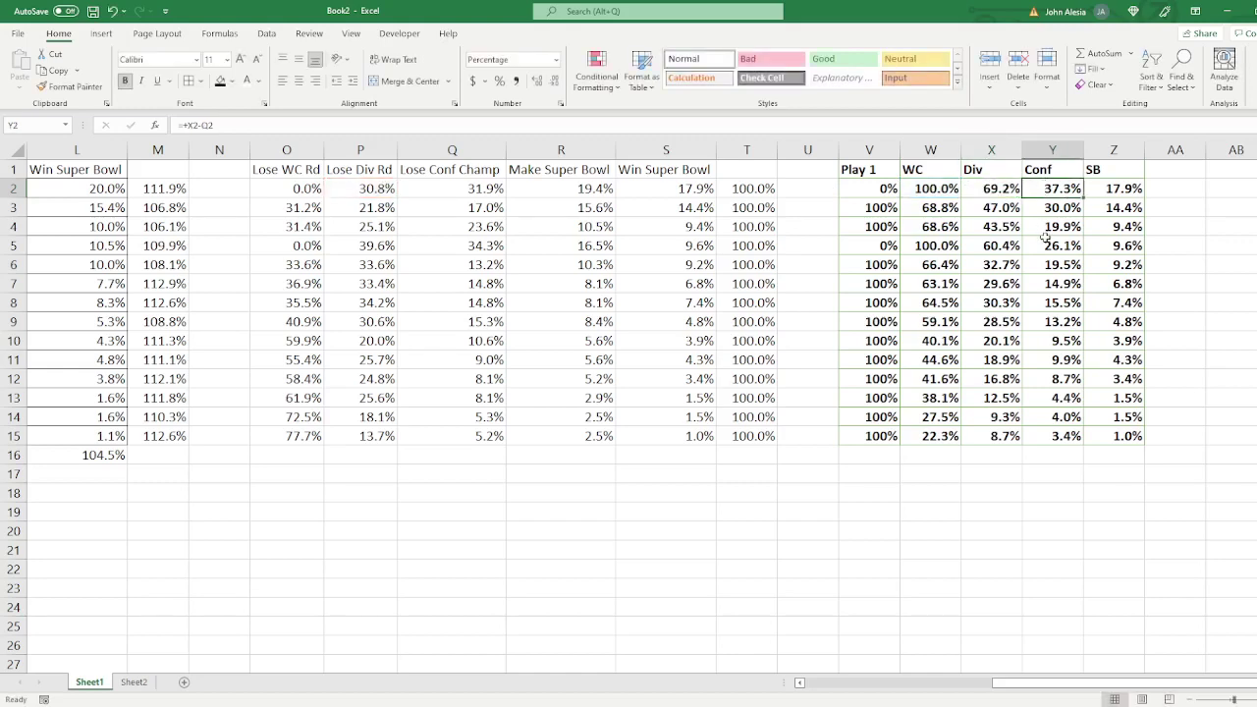
{"action": "key", "text": "F2"}
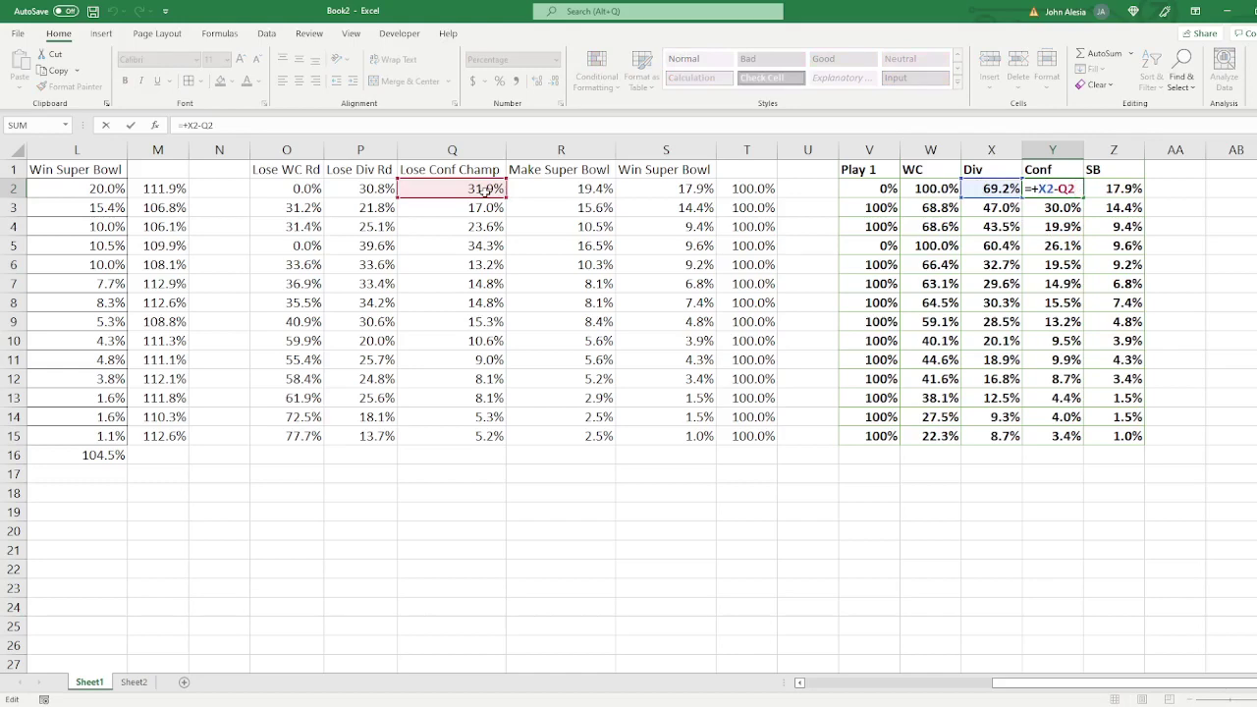
{"action": "key", "text": "Return"}
{"action": "left_click", "coordinate": [1088, 186]}
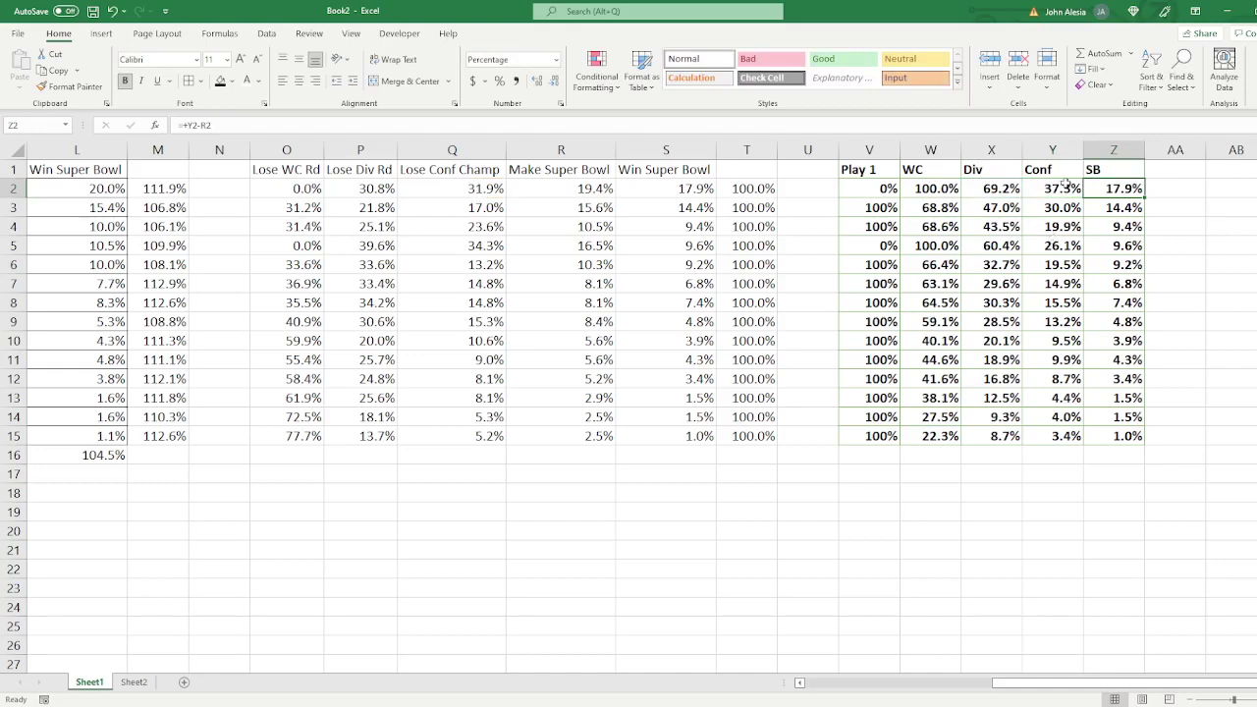
{"action": "key", "text": "F2"}
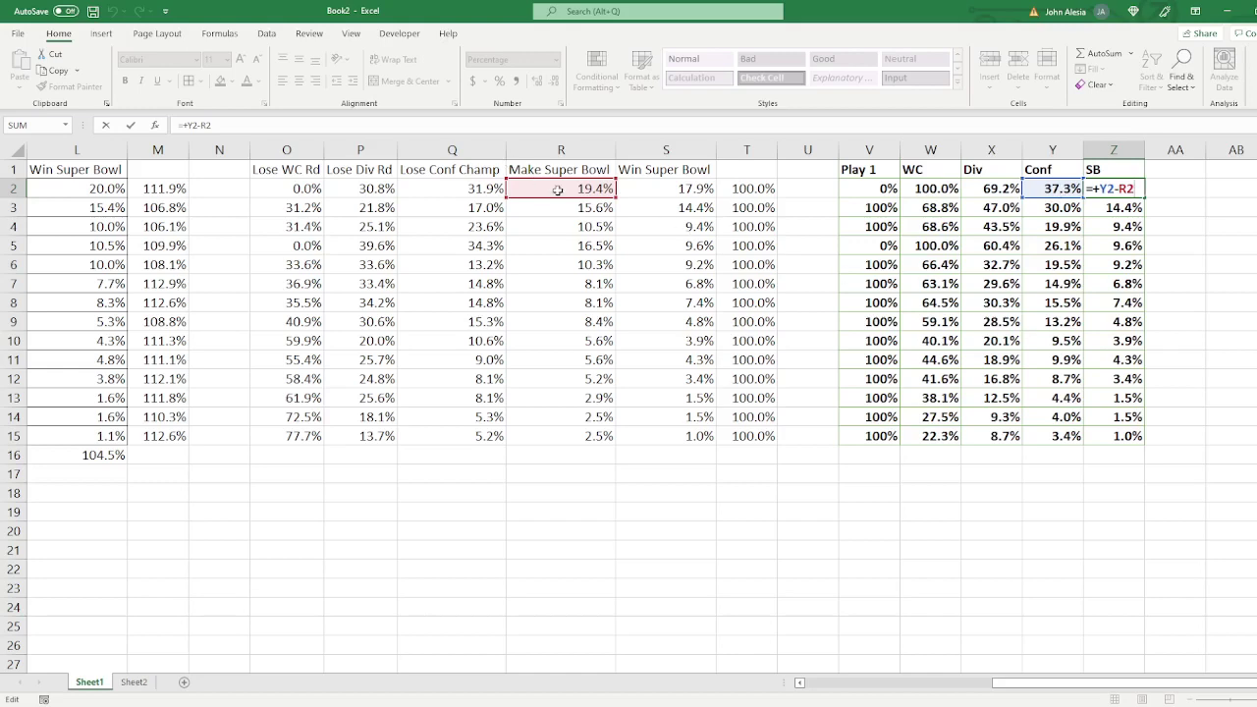
{"action": "key", "text": "ctrl+Return"}
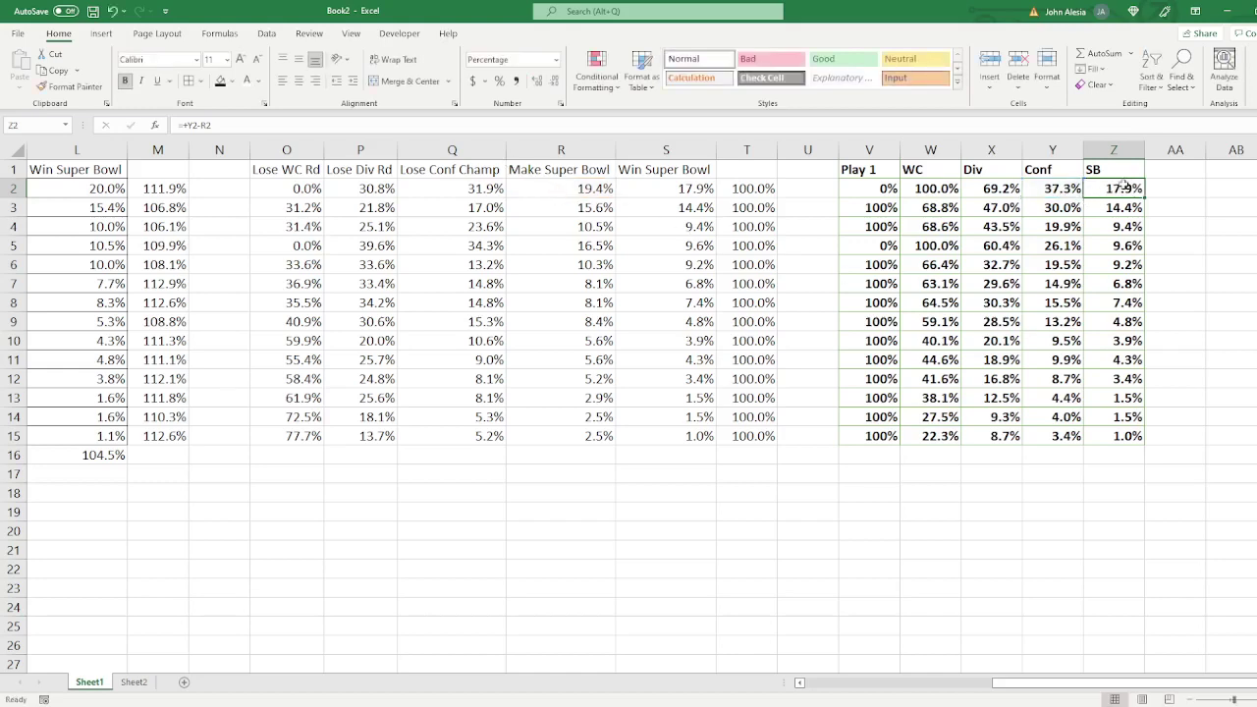
Compare the SB column Z2:Z15 with the normalized Win Super Bowl column S2:S15, and recheck Green Bay's advancement values from Y2 back to W2
{"action": "left_click_drag", "start_coordinate": [1125, 186], "coordinate": [1127, 429]}
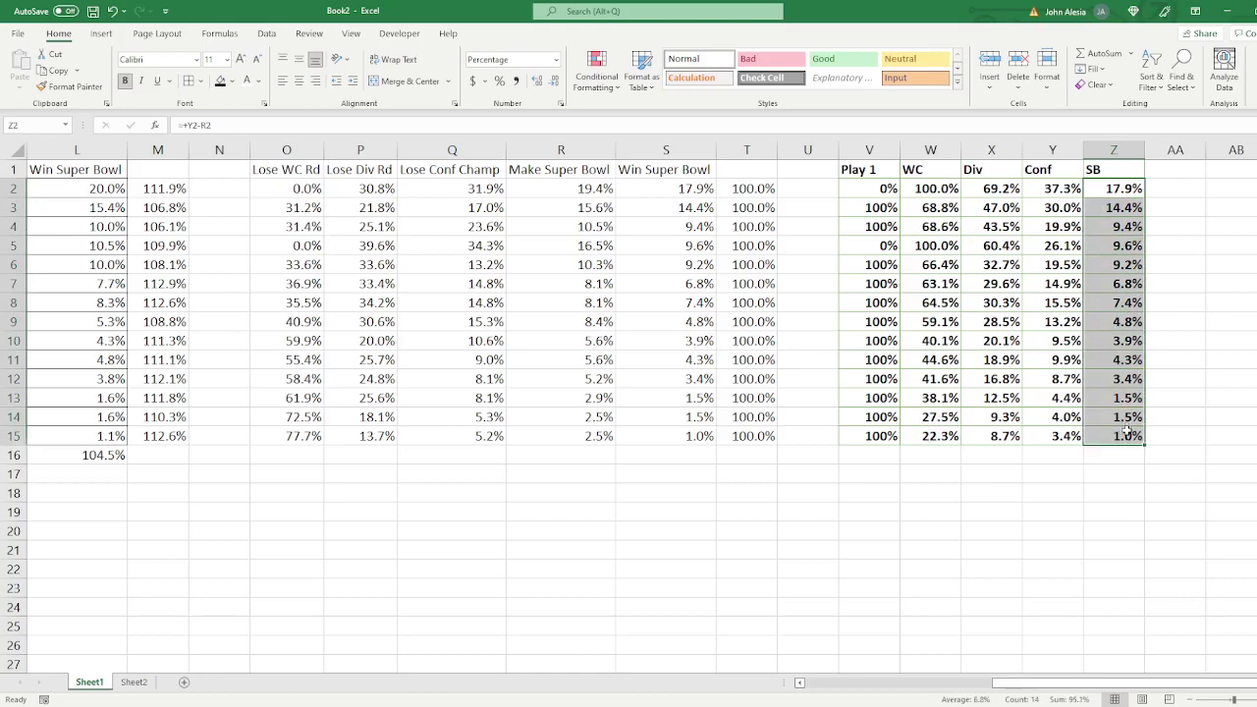
{"action": "left_click_drag", "start_coordinate": [684, 189], "coordinate": [680, 438]}
{"action": "left_click_drag", "start_coordinate": [1068, 189], "coordinate": [933, 184]}
{"action": "left_click", "coordinate": [915, 187]}
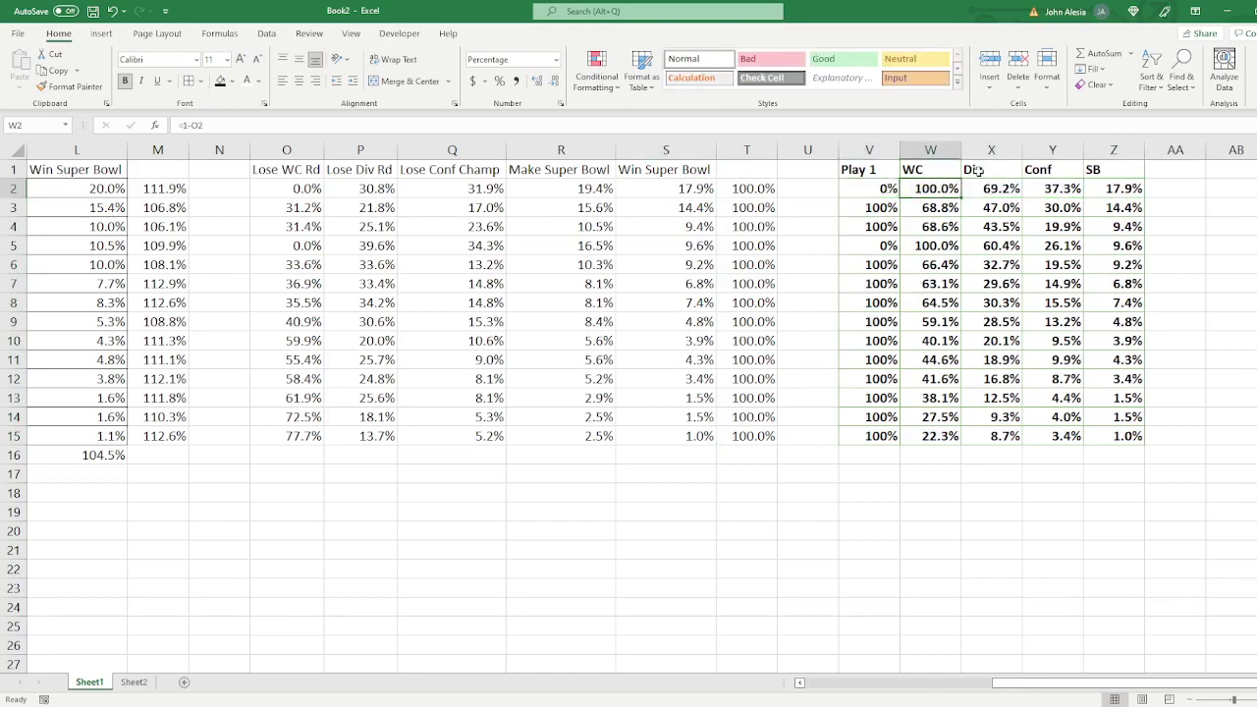
Go through the round headers Play 1, WC, Div, Conf and SB in V1:Z1
{"action": "left_click", "coordinate": [923, 172]}
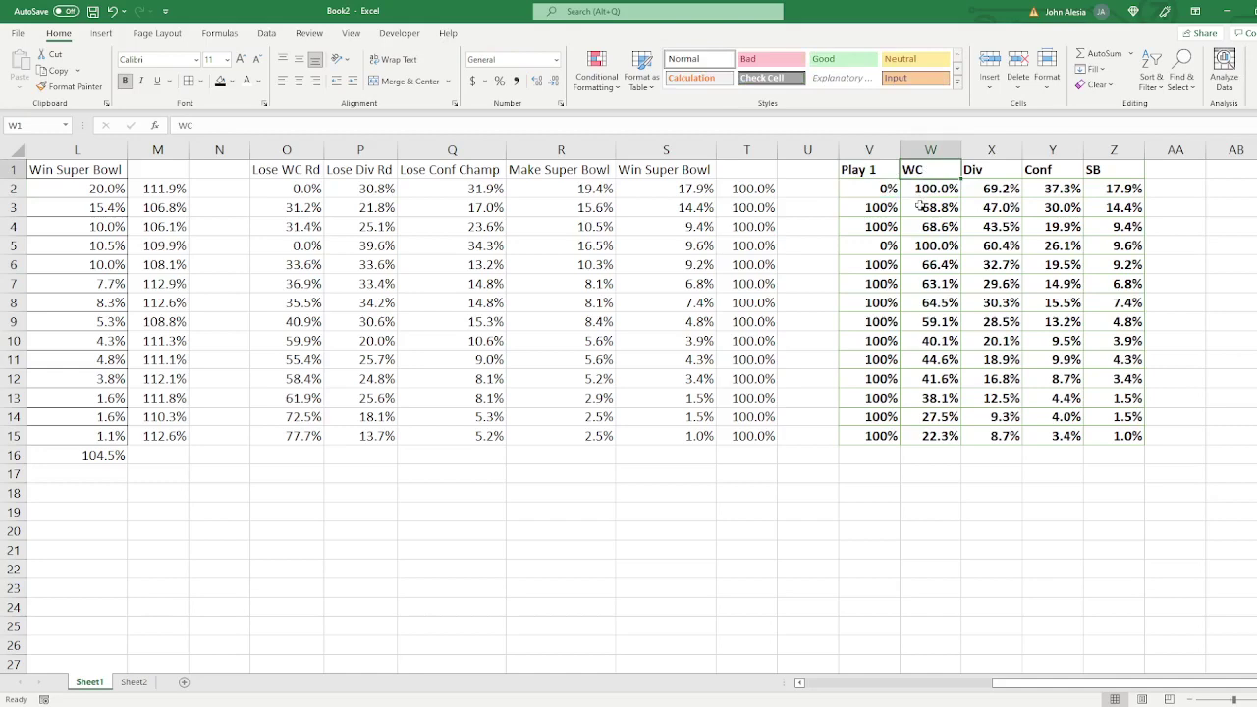
{"action": "left_click", "coordinate": [866, 174]}
{"action": "left_click", "coordinate": [923, 170]}
{"action": "left_click", "coordinate": [977, 171]}
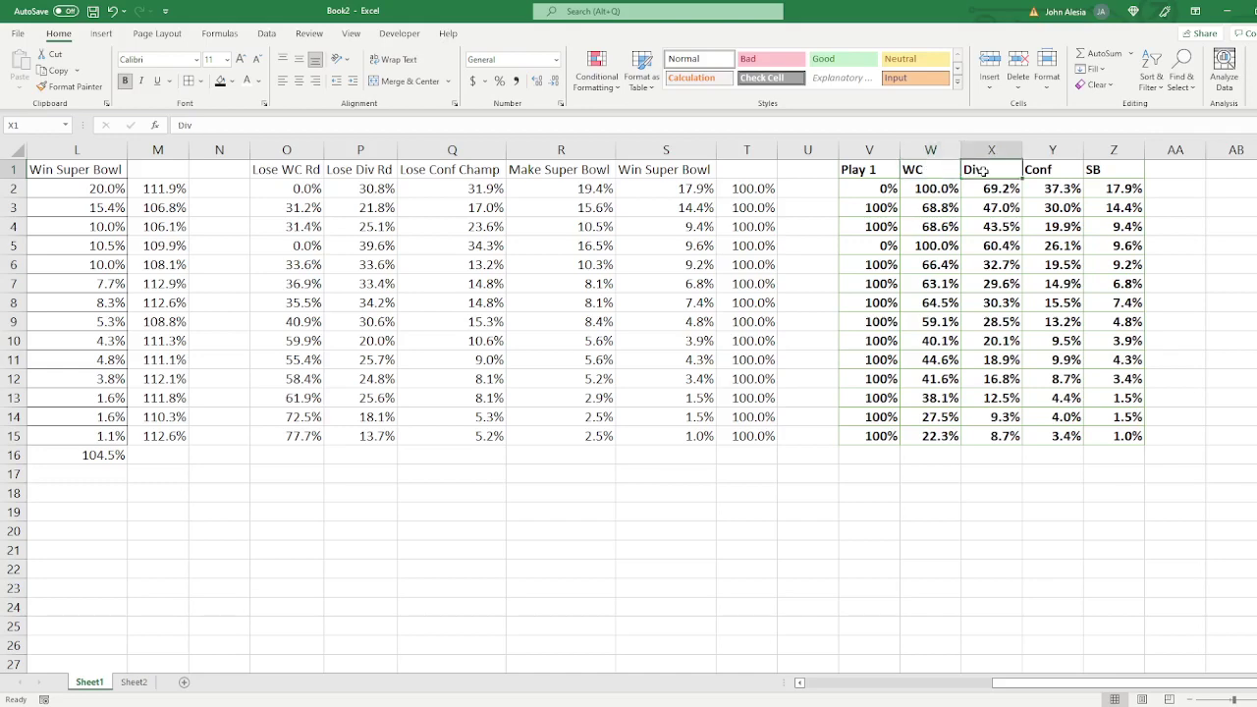
{"action": "left_click", "coordinate": [1039, 171]}
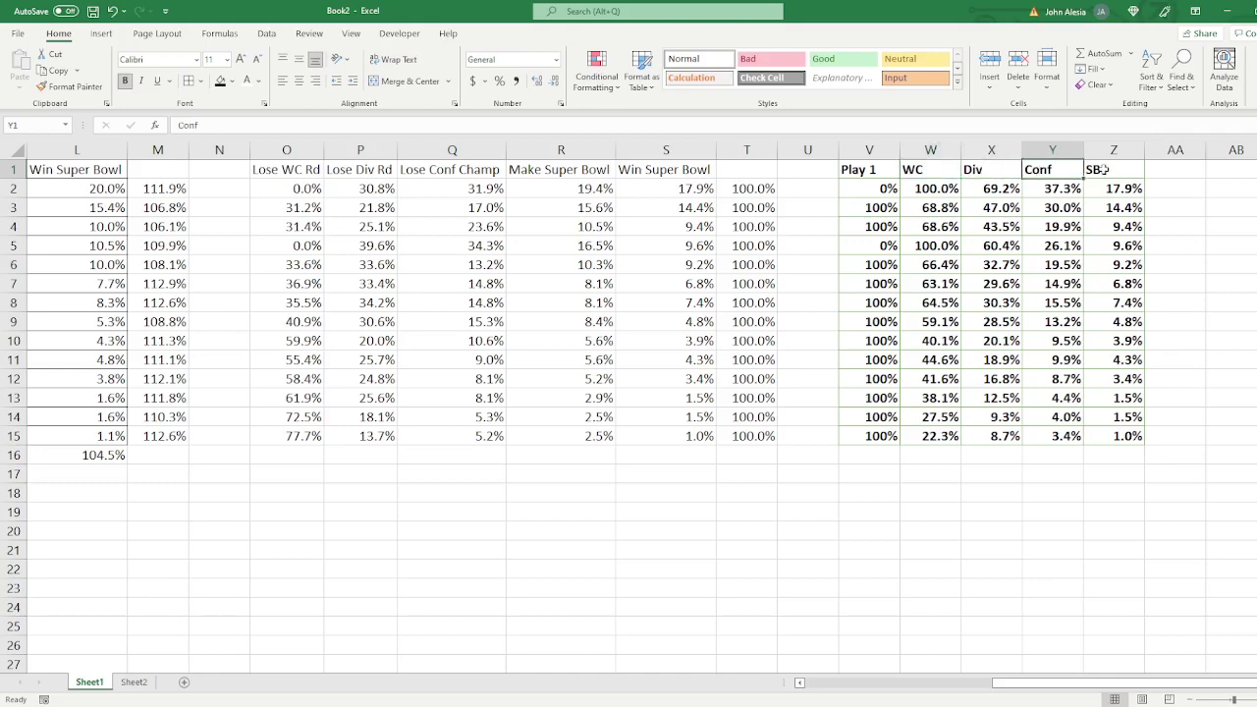
{"action": "left_click", "coordinate": [1103, 169]}
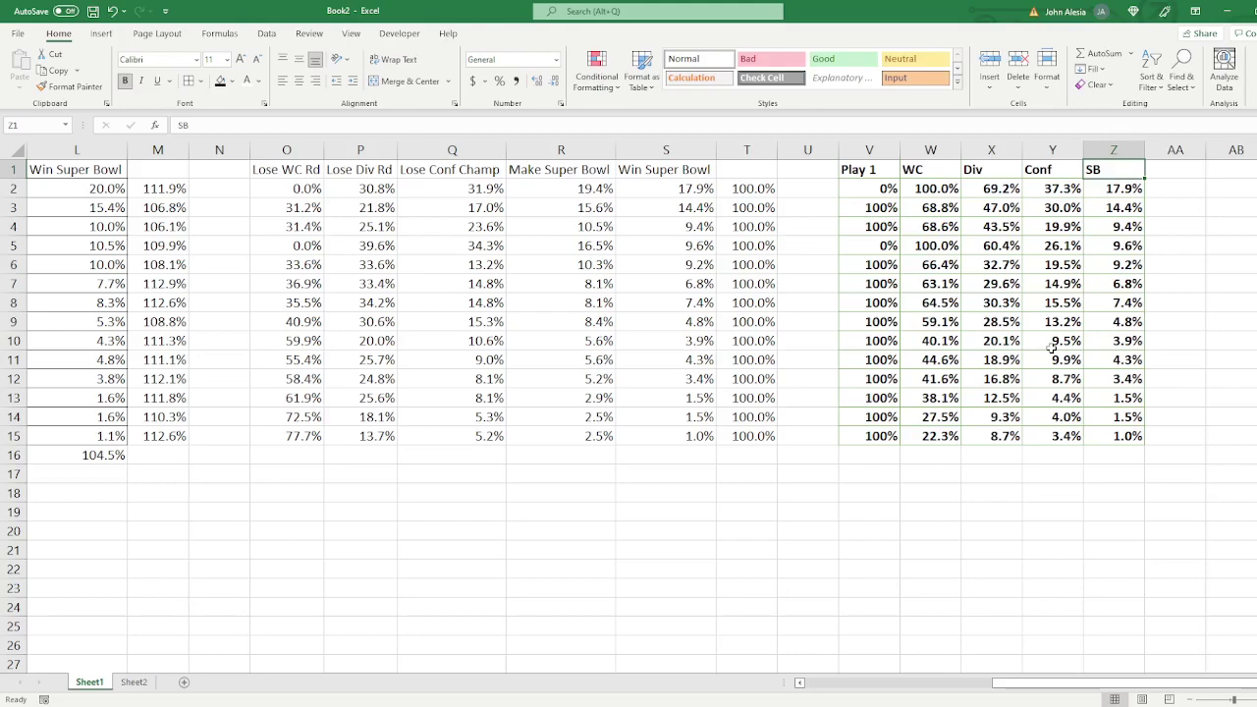
Examine the advancement probabilities in columns V:Z beside the team names, including LA Rams, Kansas City and Dallas
{"action": "left_click_drag", "start_coordinate": [815, 149], "coordinate": [167, 322]}
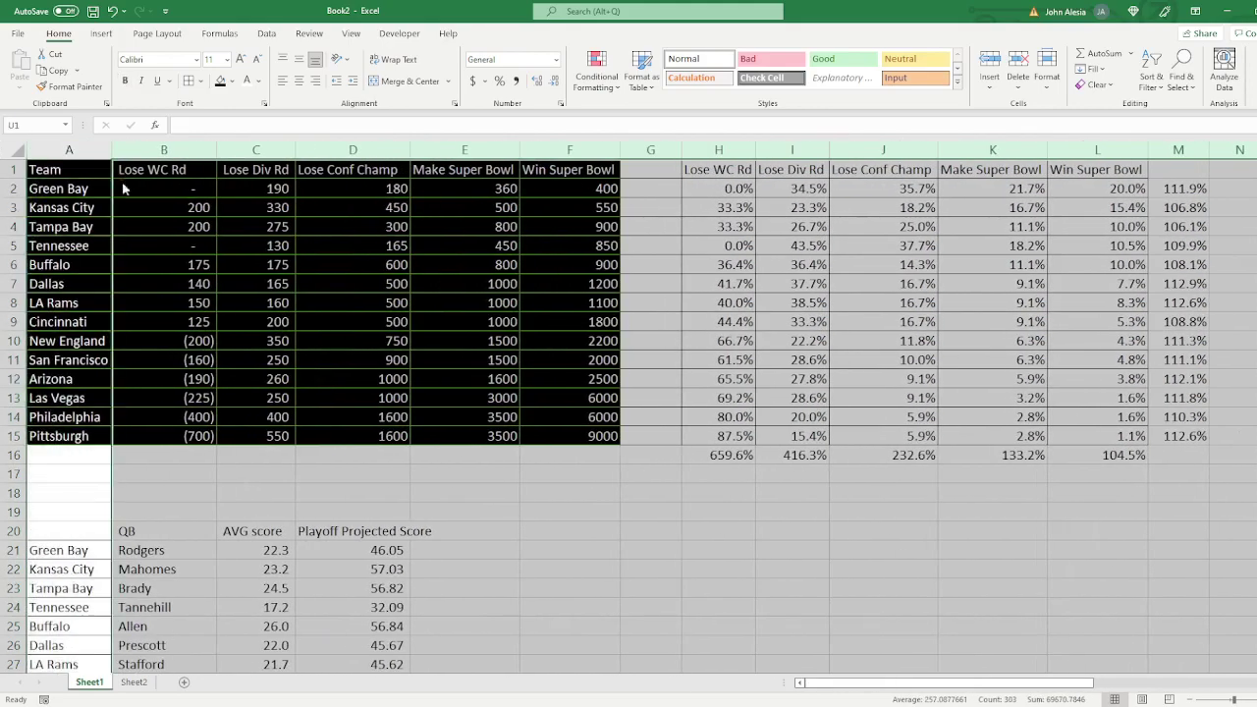
{"action": "scroll", "coordinate": [177, 387], "scroll_direction": "right", "scroll_amount": 7}
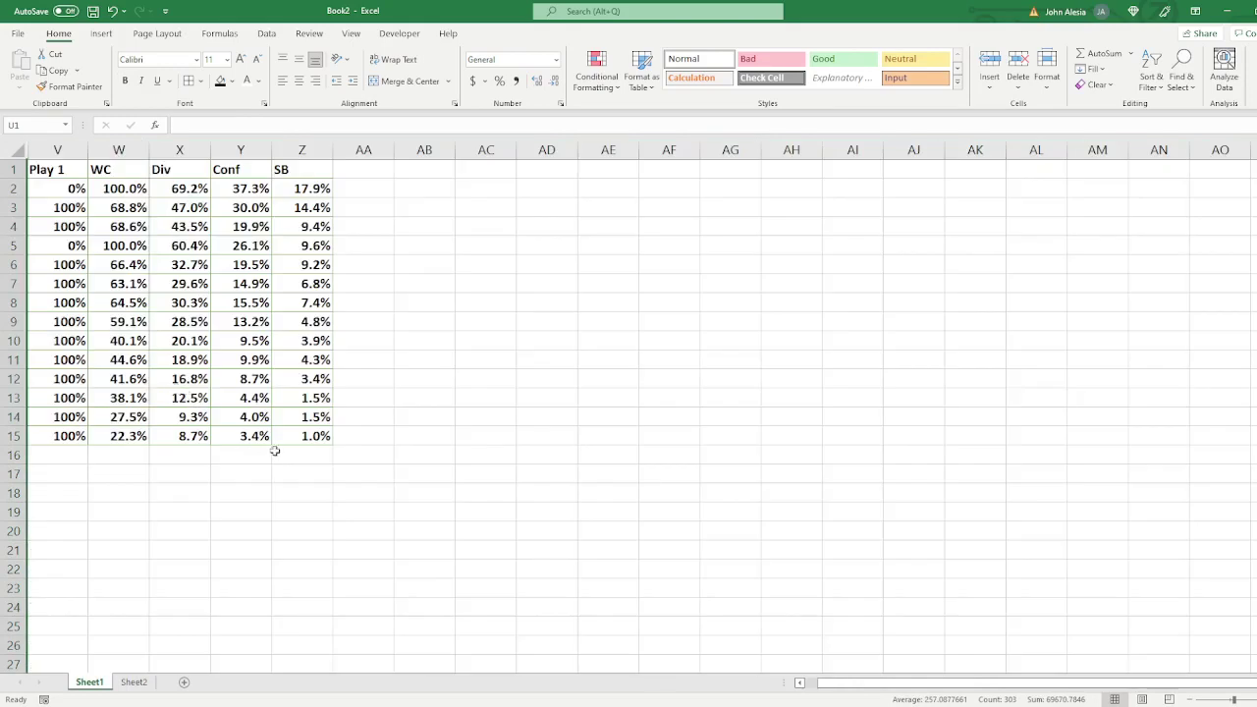
{"action": "left_click_drag", "start_coordinate": [896, 687], "coordinate": [769, 690]}
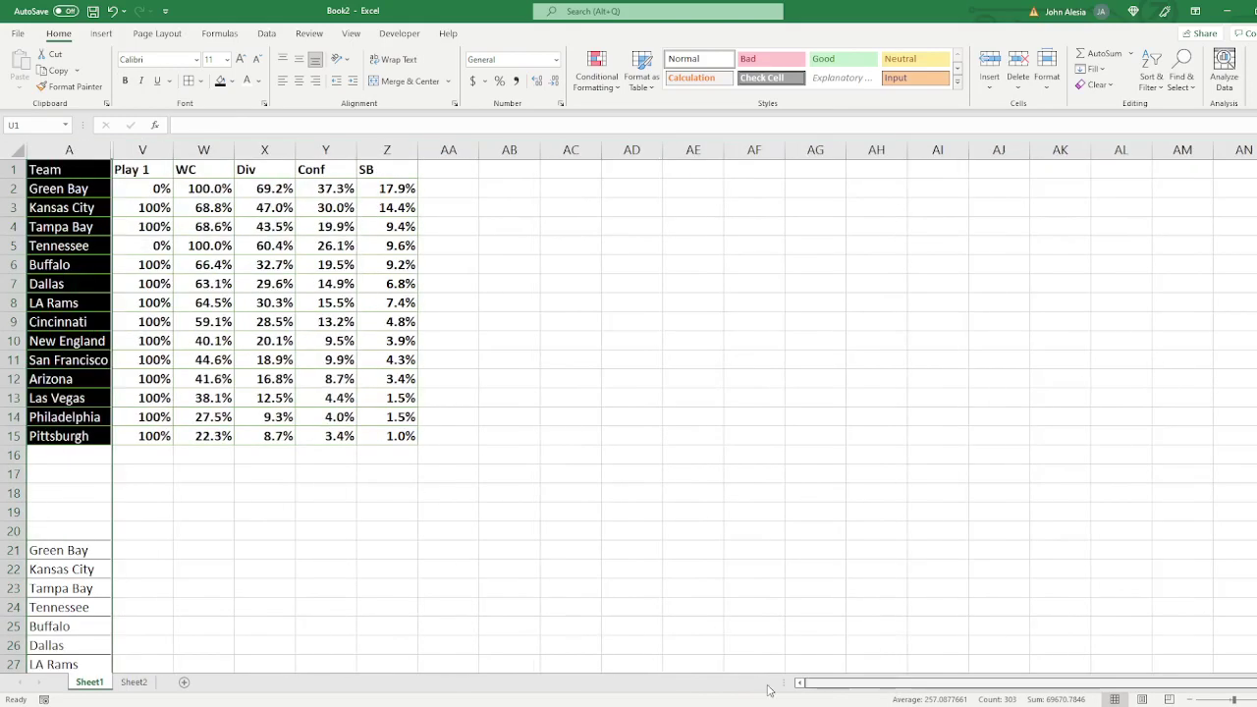
{"action": "left_click", "coordinate": [364, 475]}
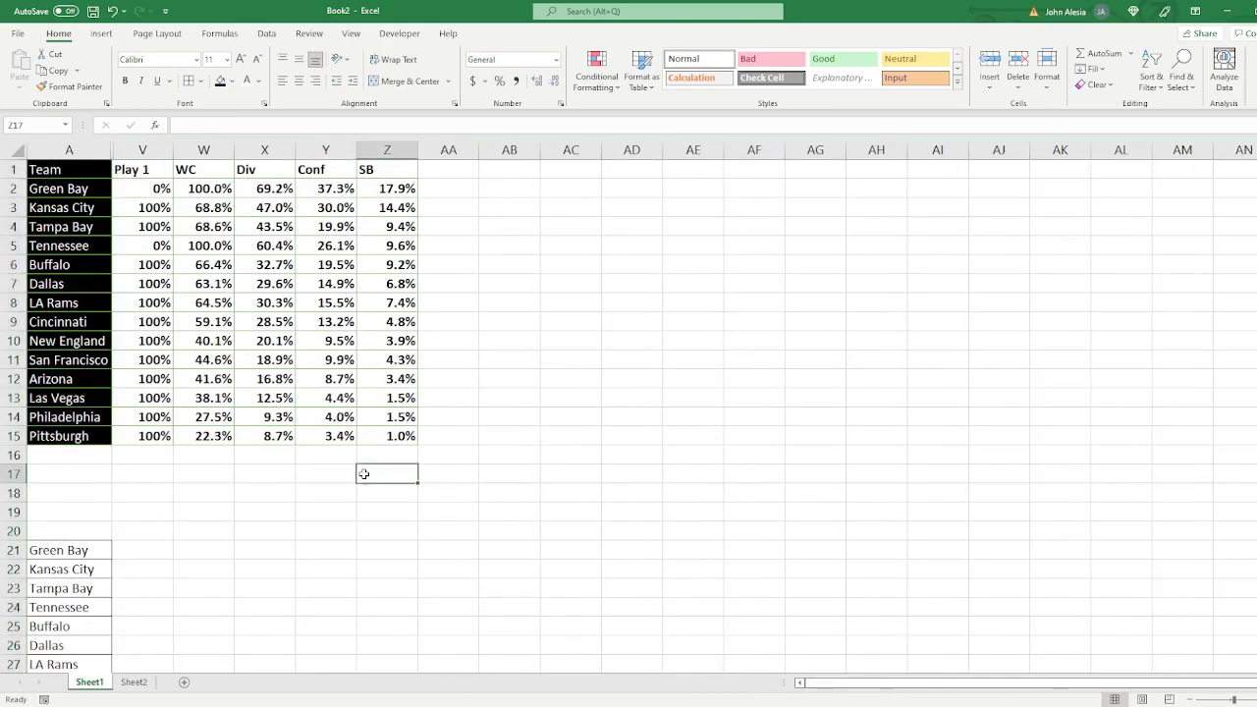
{"action": "left_click", "coordinate": [323, 294]}
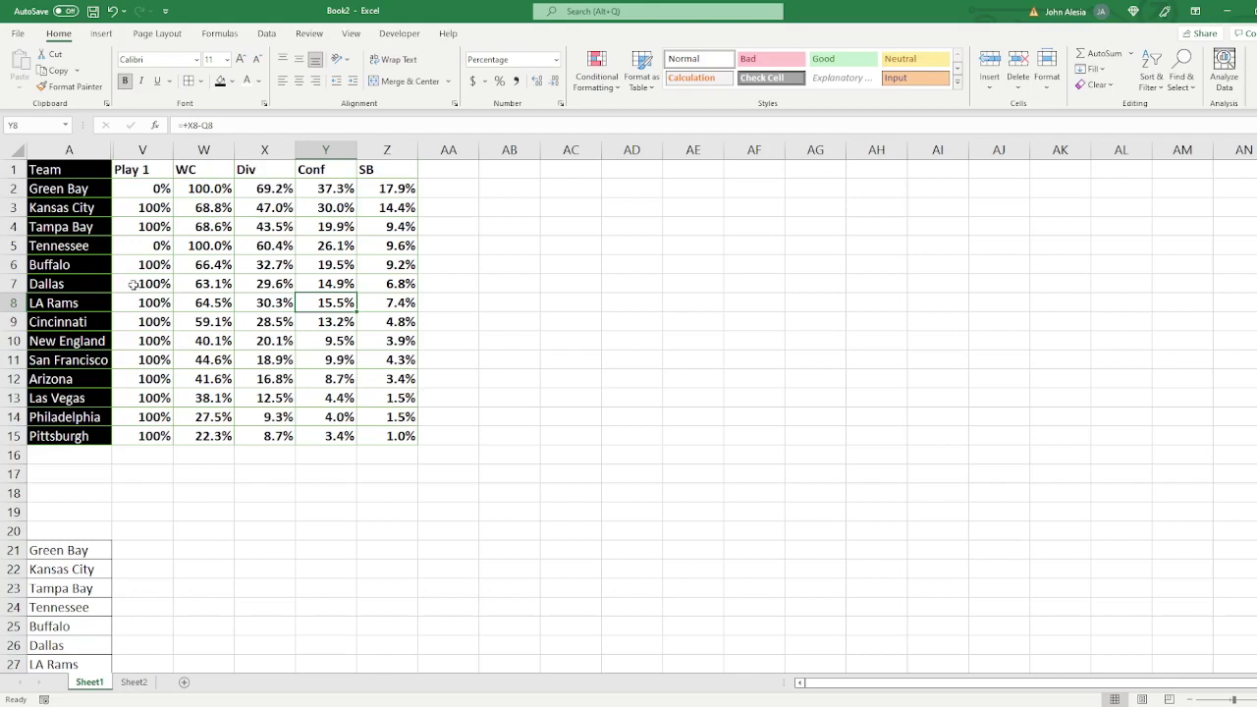
{"action": "left_click", "coordinate": [79, 208]}
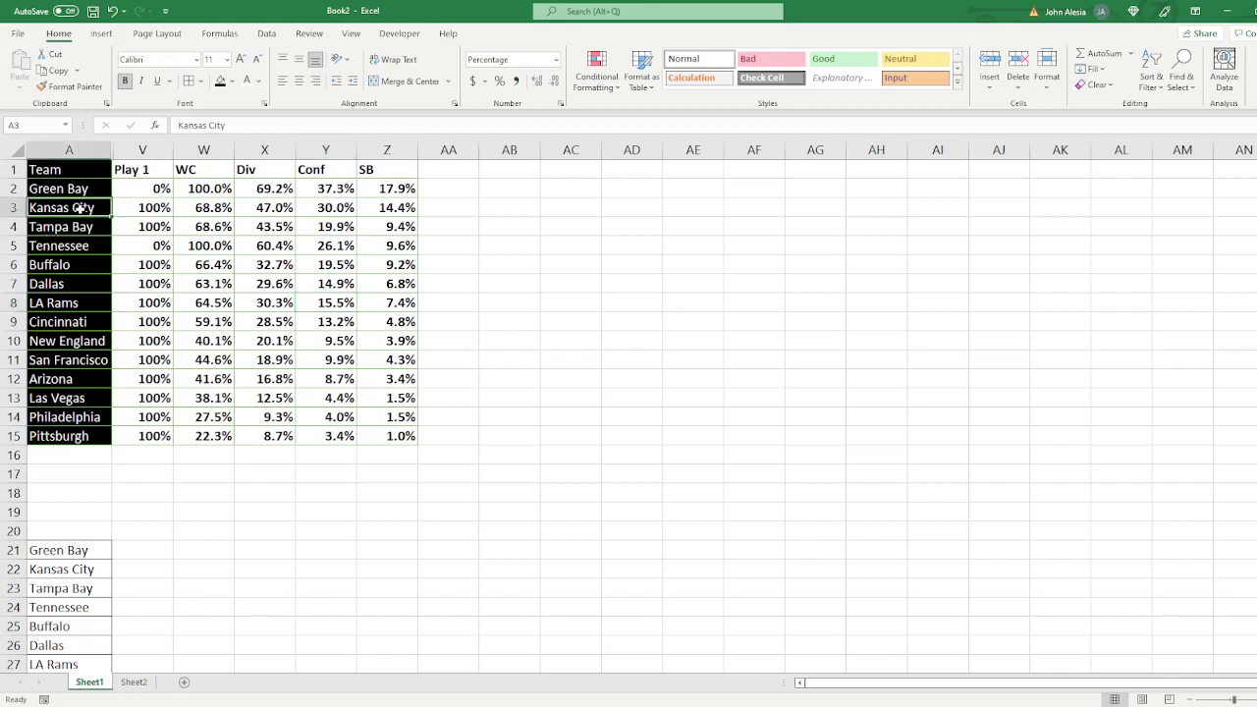
{"action": "left_click", "coordinate": [92, 281]}
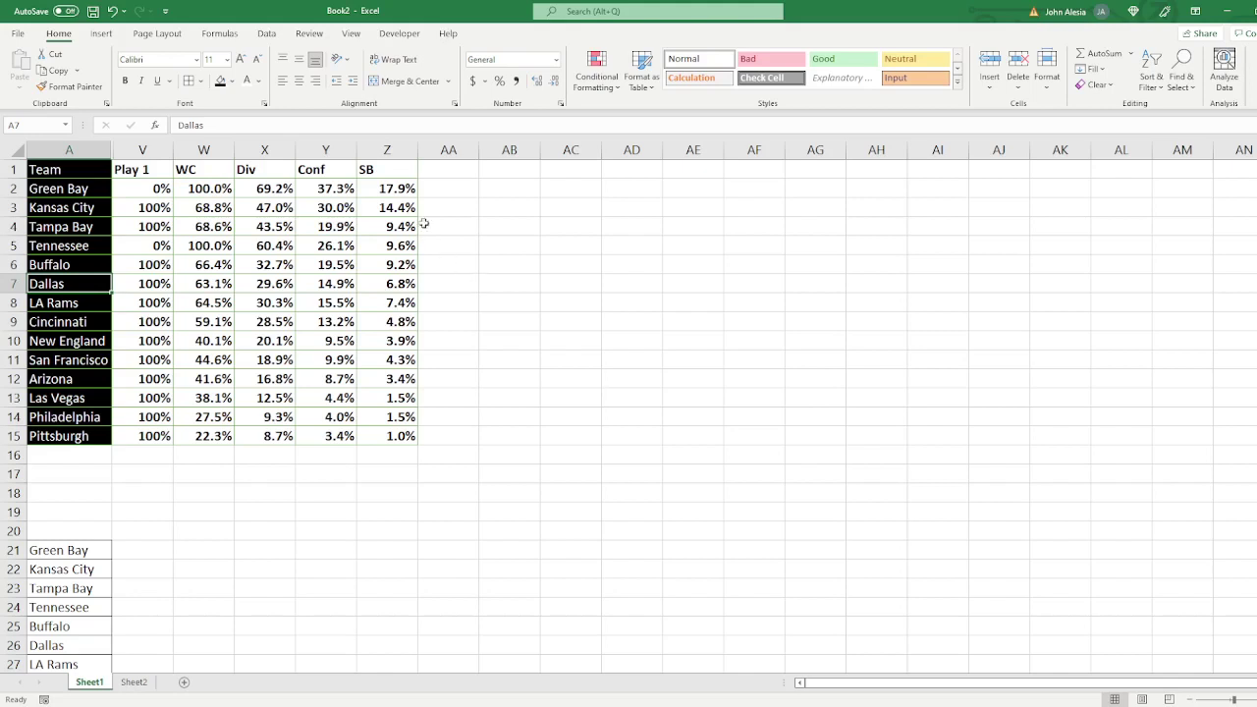
Examine the SB probabilities in Z2:Z7 and Z9, and the wild-card probabilities of San Francisco (W11) and Cincinnati (W9)
{"action": "left_click_drag", "start_coordinate": [397, 193], "coordinate": [402, 291]}
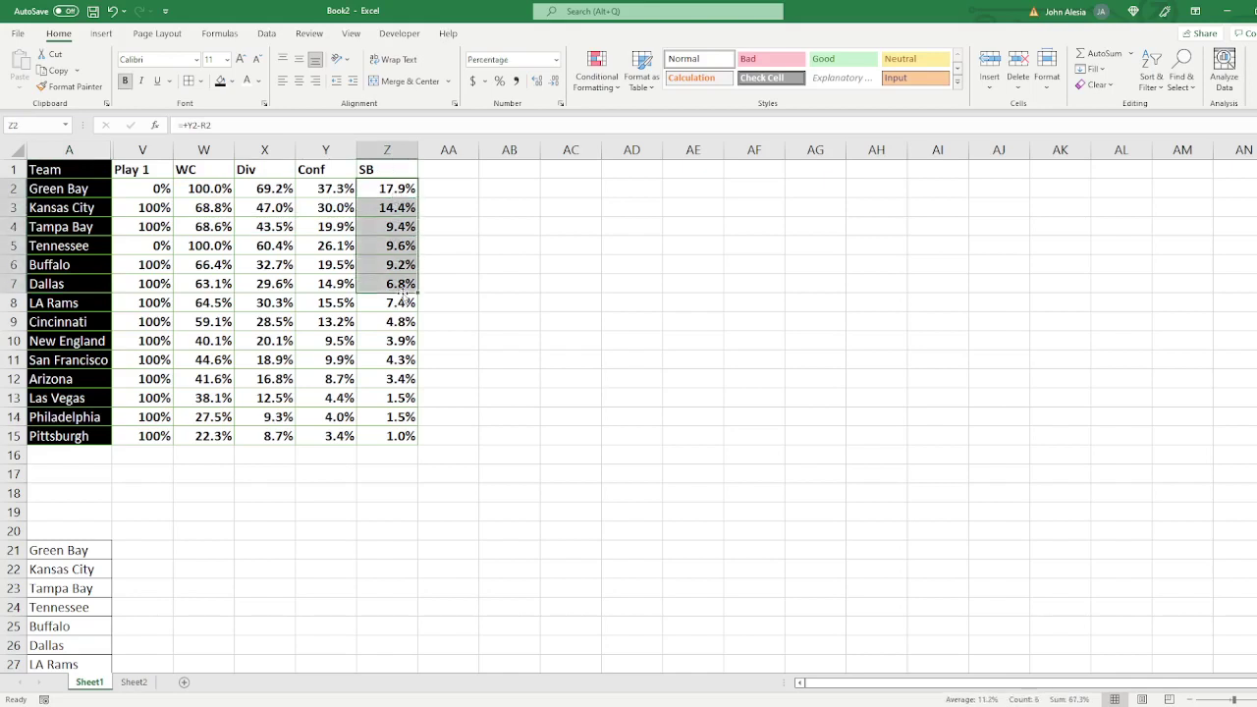
{"action": "left_click", "coordinate": [393, 324]}
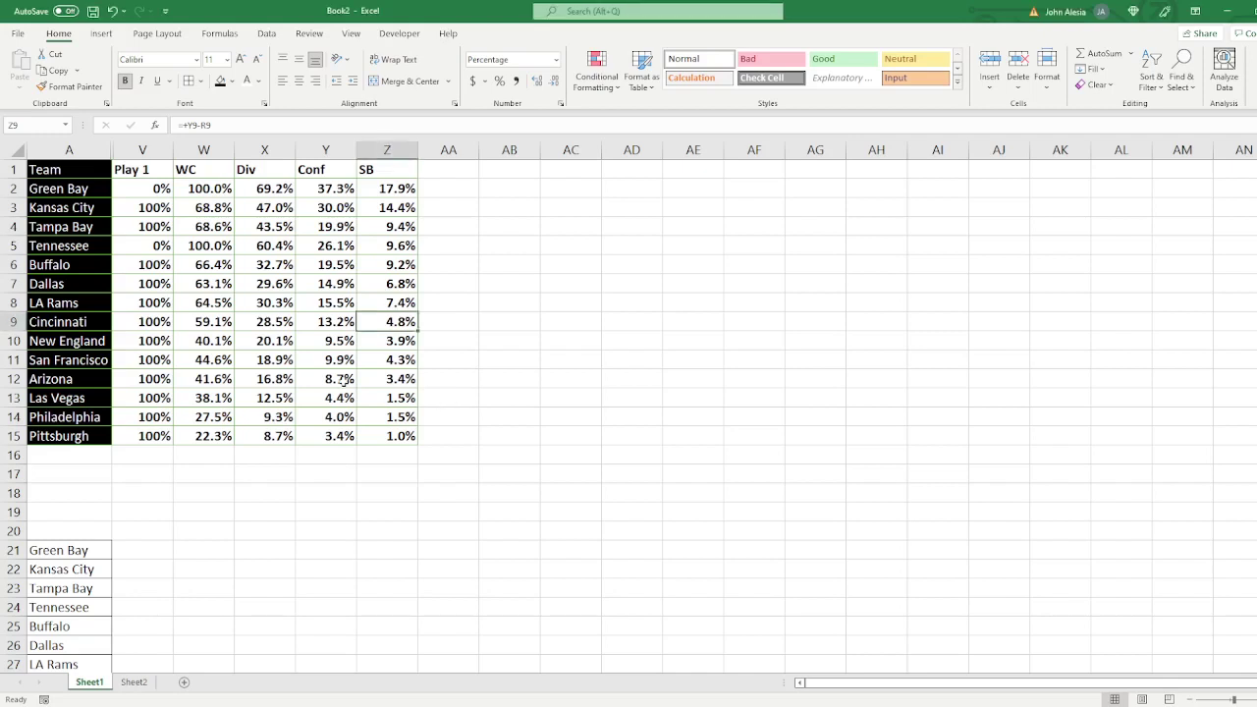
{"action": "left_click", "coordinate": [217, 362]}
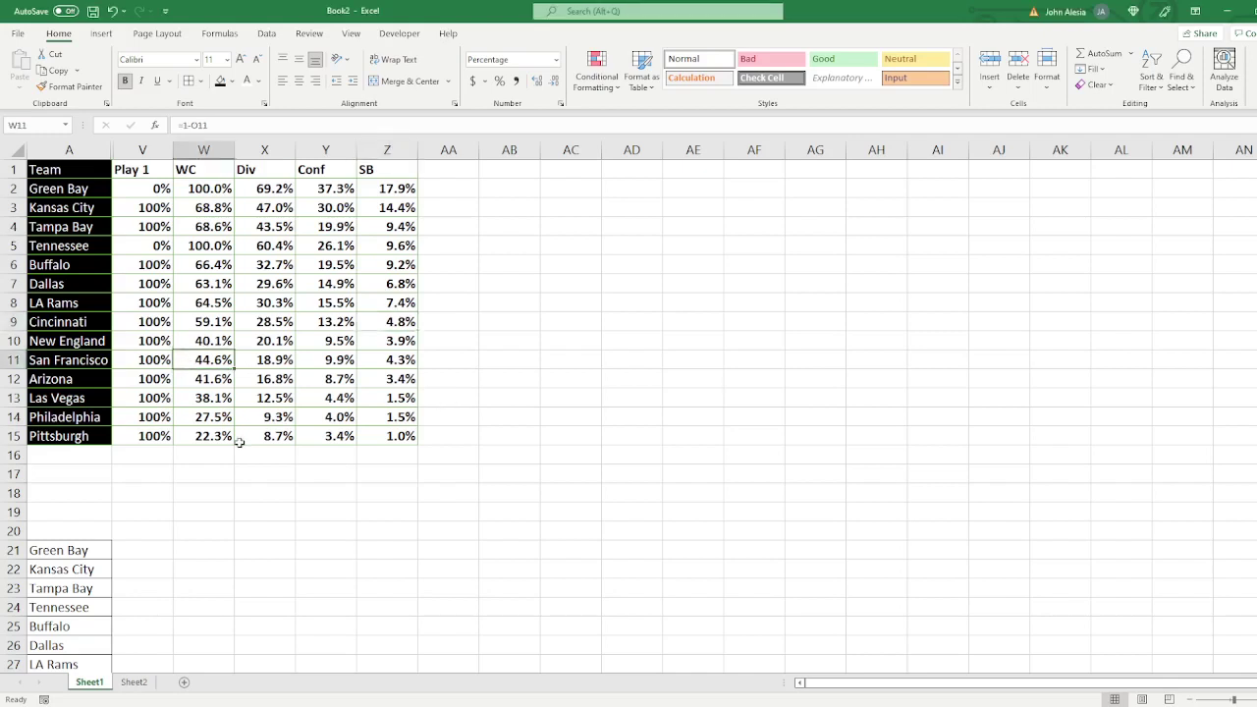
{"action": "left_click", "coordinate": [205, 317]}
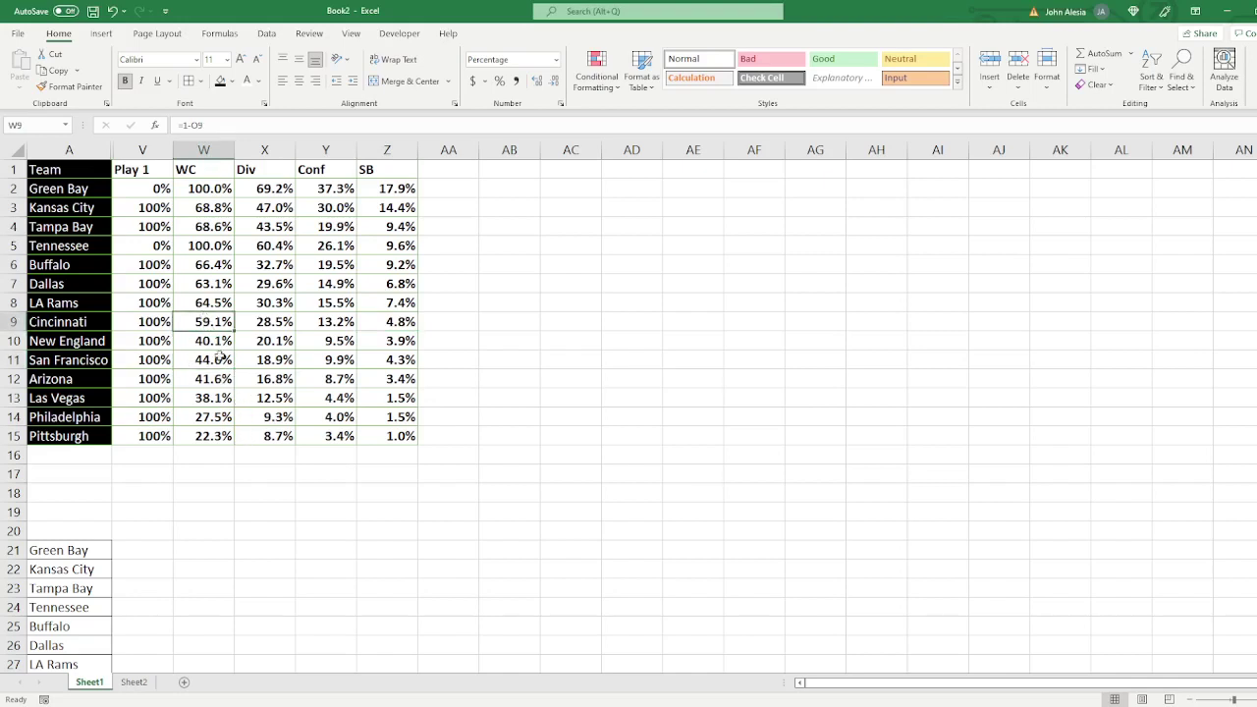
Compare the SB probabilities of Dallas, LA Rams and Cincinnati in Z7:Z9
{"action": "left_click", "coordinate": [371, 321]}
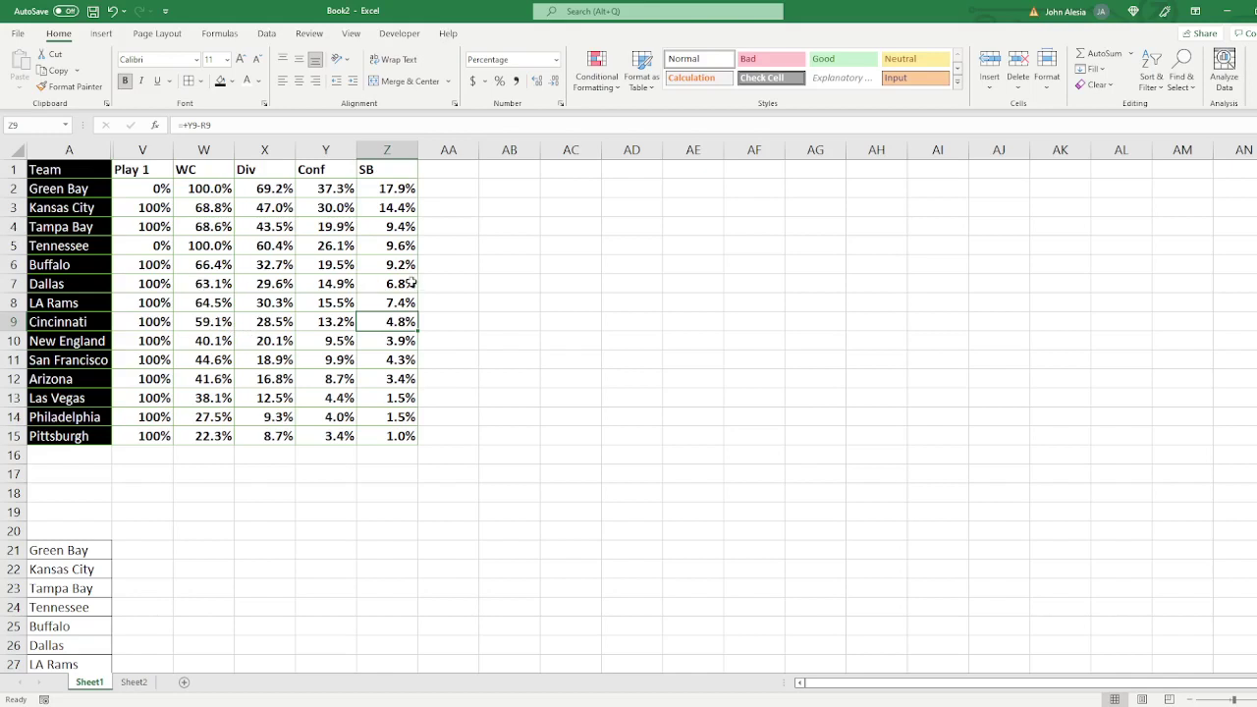
{"action": "left_click_drag", "start_coordinate": [410, 282], "coordinate": [410, 324]}
{"action": "left_click", "coordinate": [410, 324]}
{"action": "left_click", "coordinate": [405, 283]}
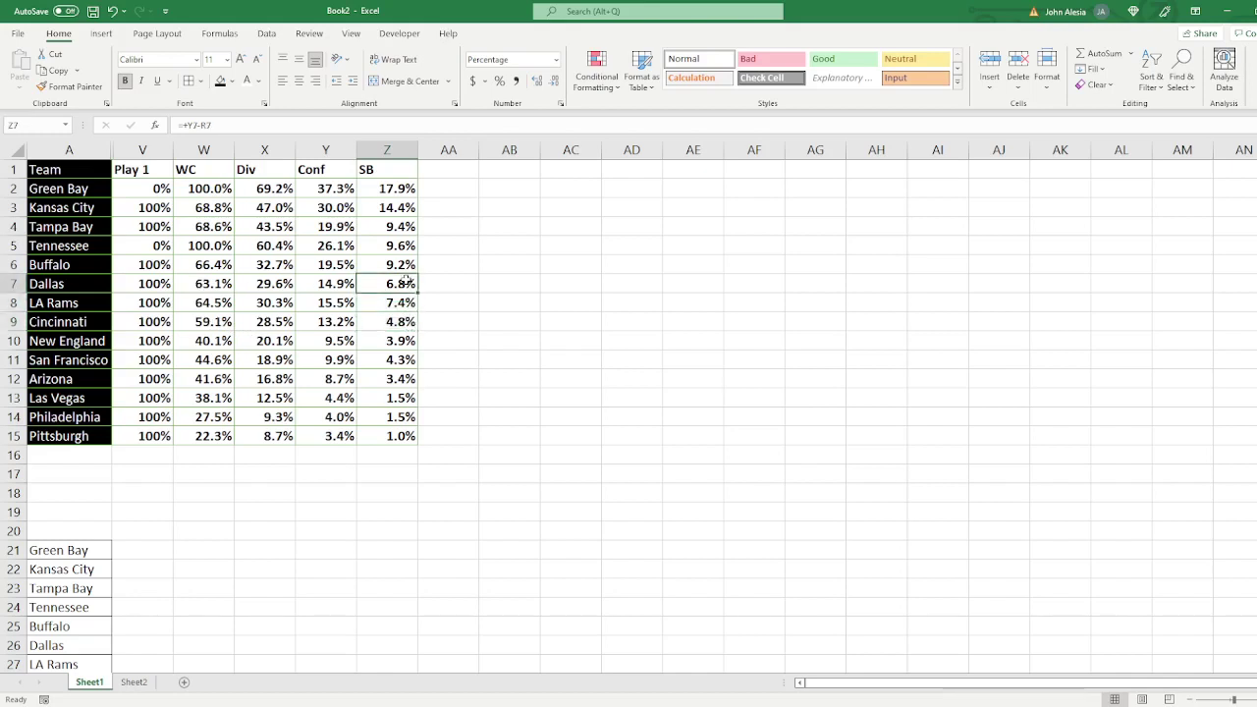
Apply a green-yellow-red color scale to the SB probabilities in Z2:Z15, with green for the highest values
{"action": "left_click_drag", "start_coordinate": [391, 189], "coordinate": [398, 436]}
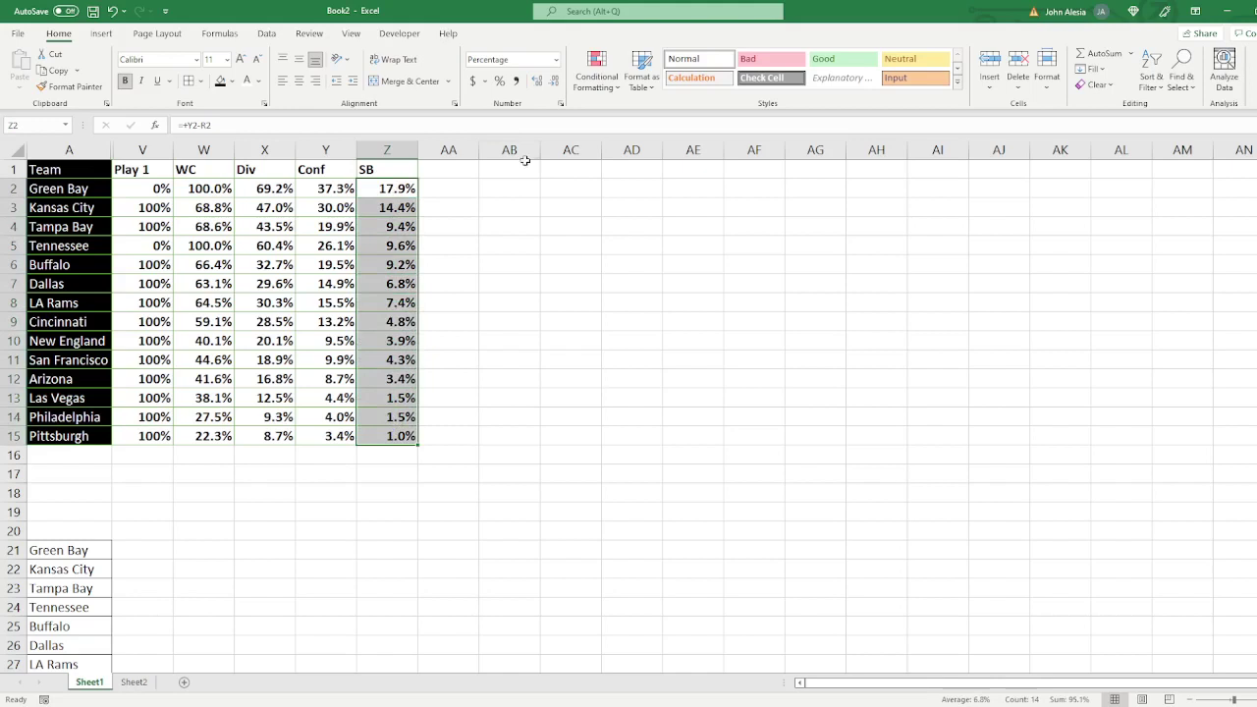
{"action": "key", "text": "F4"}
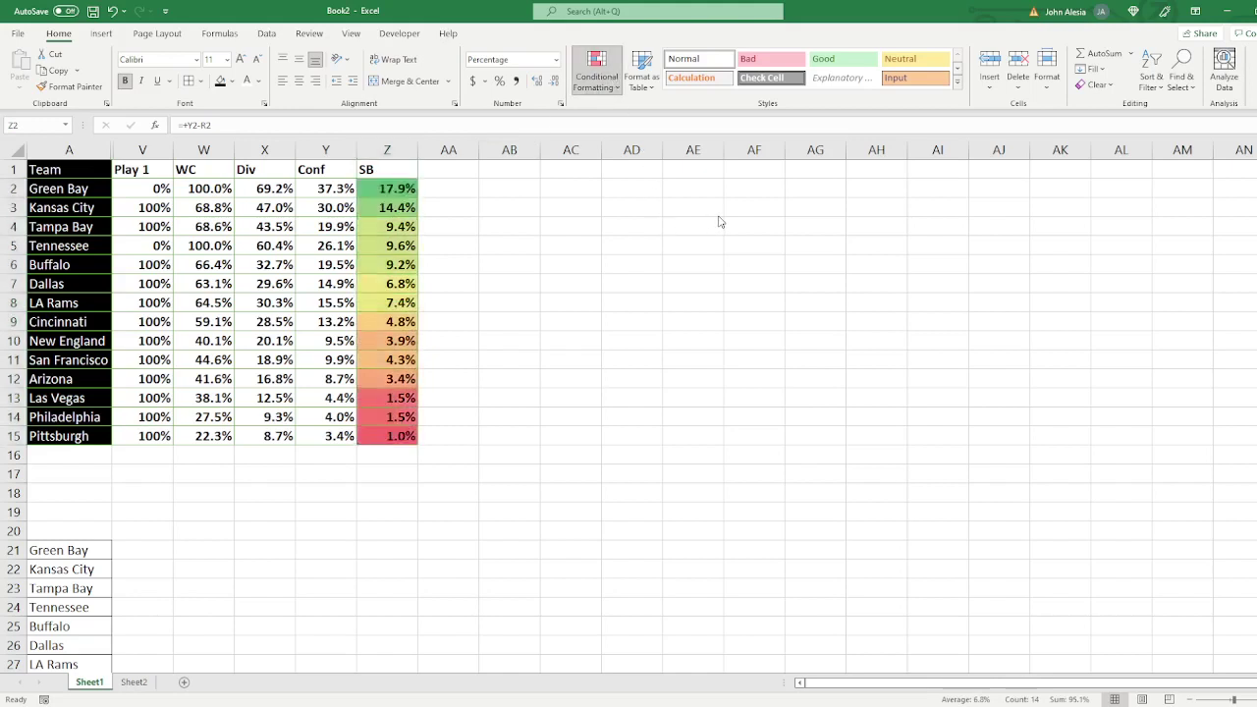
{"action": "left_click", "coordinate": [453, 341]}
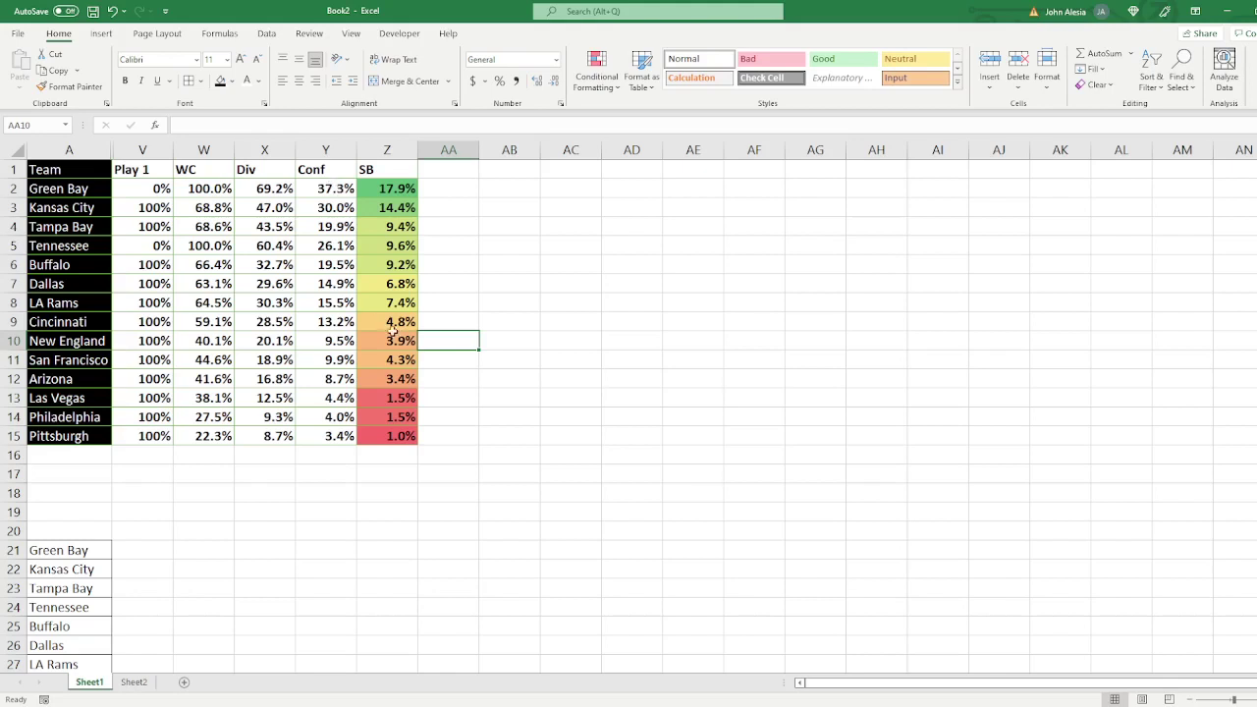
Examine the WC probabilities of Cincinnati, Dallas, Buffalo, Kansas City and Tampa Bay in column W, and Green Bay's Div probability in X2
{"action": "left_click", "coordinate": [234, 321]}
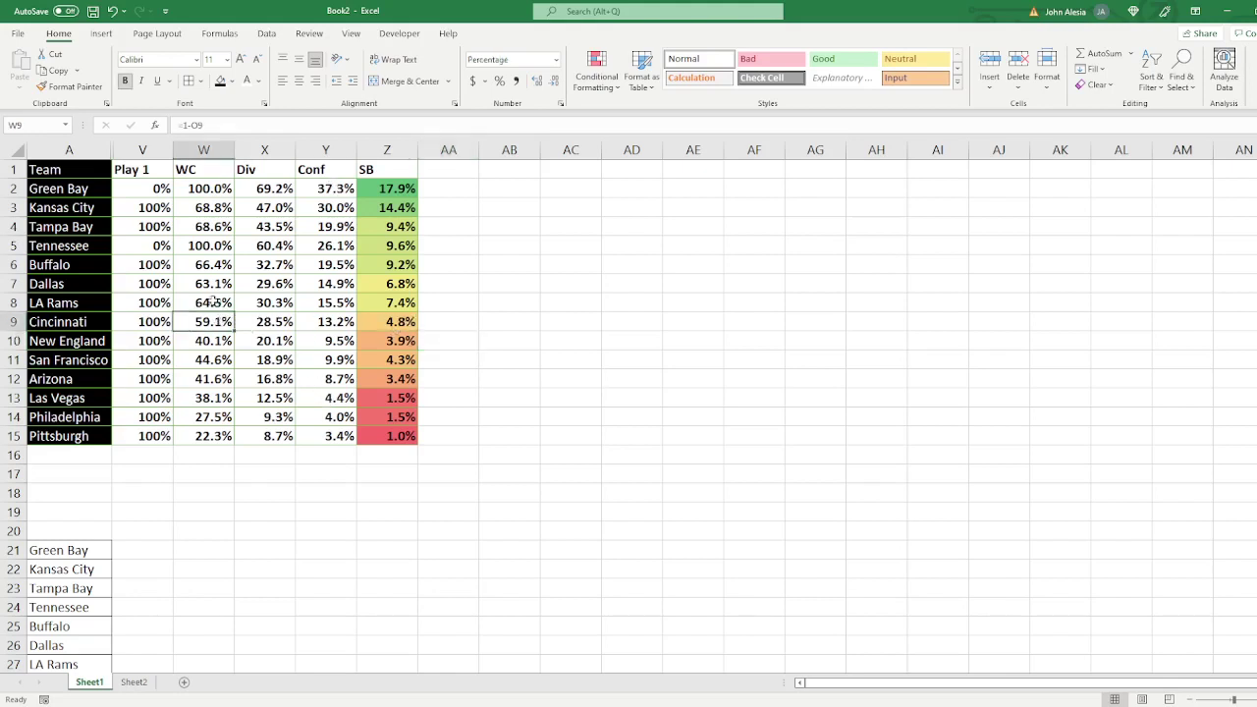
{"action": "left_click", "coordinate": [205, 285]}
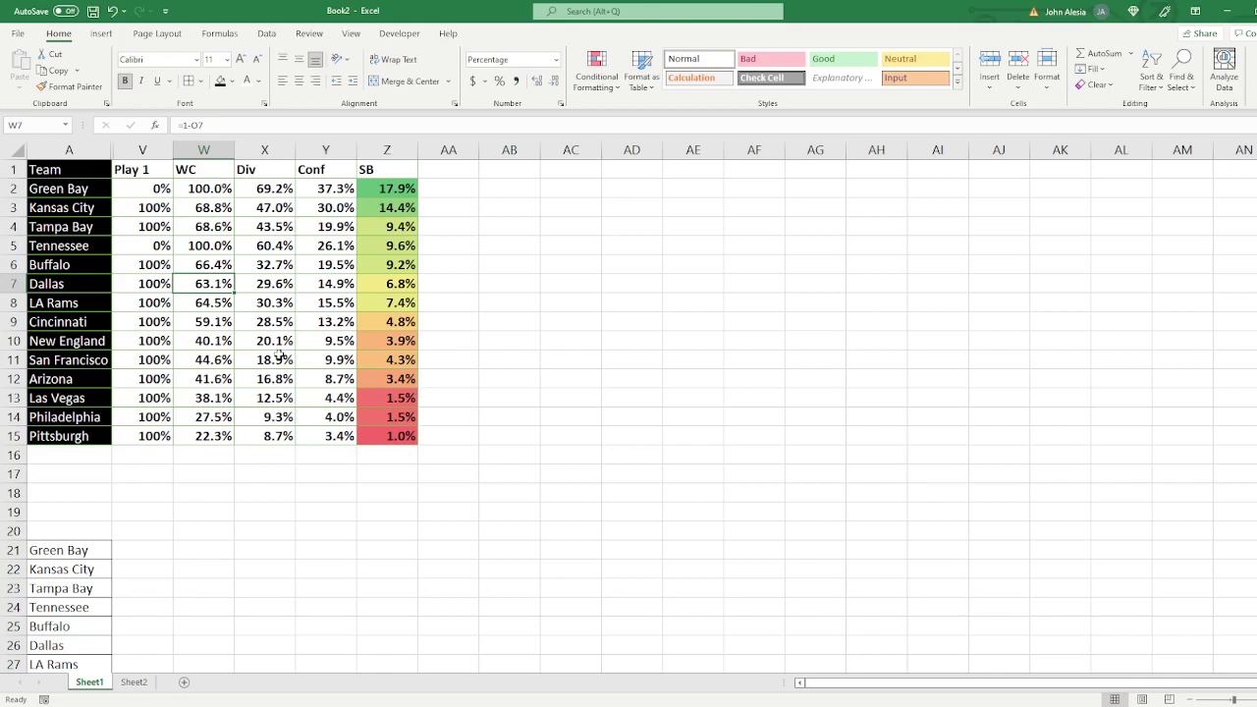
{"action": "left_click", "coordinate": [215, 266]}
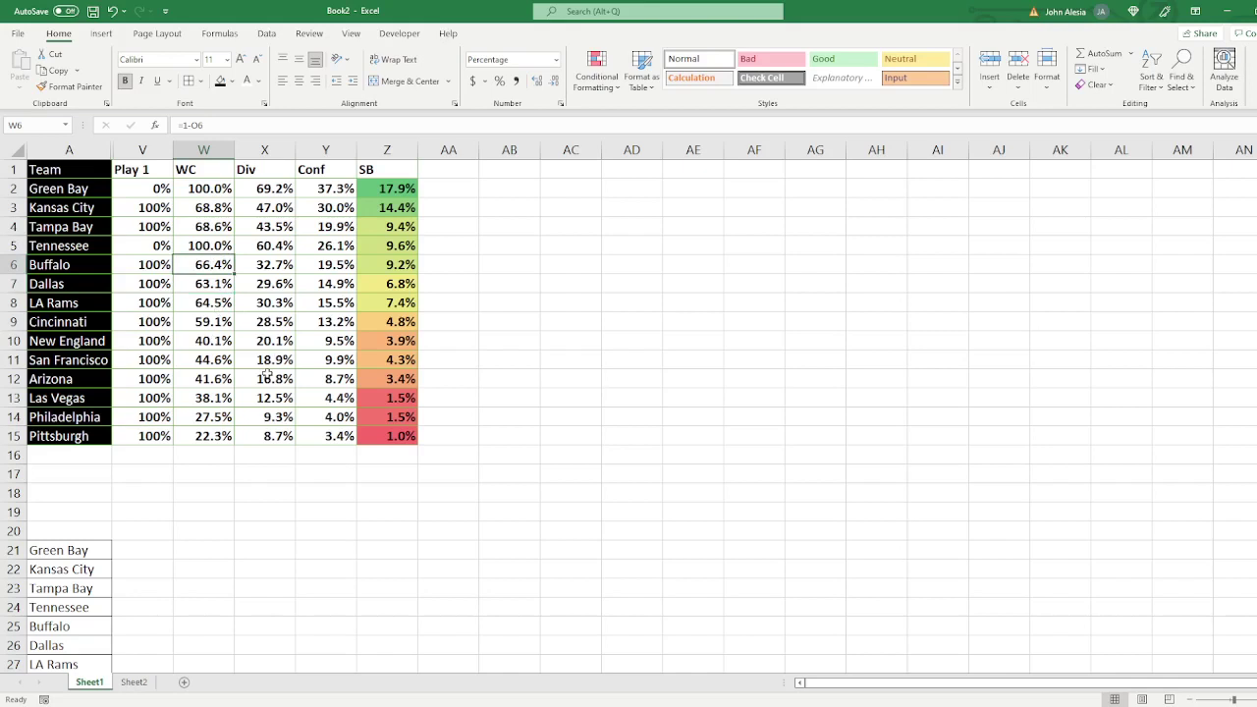
{"action": "left_click", "coordinate": [211, 209]}
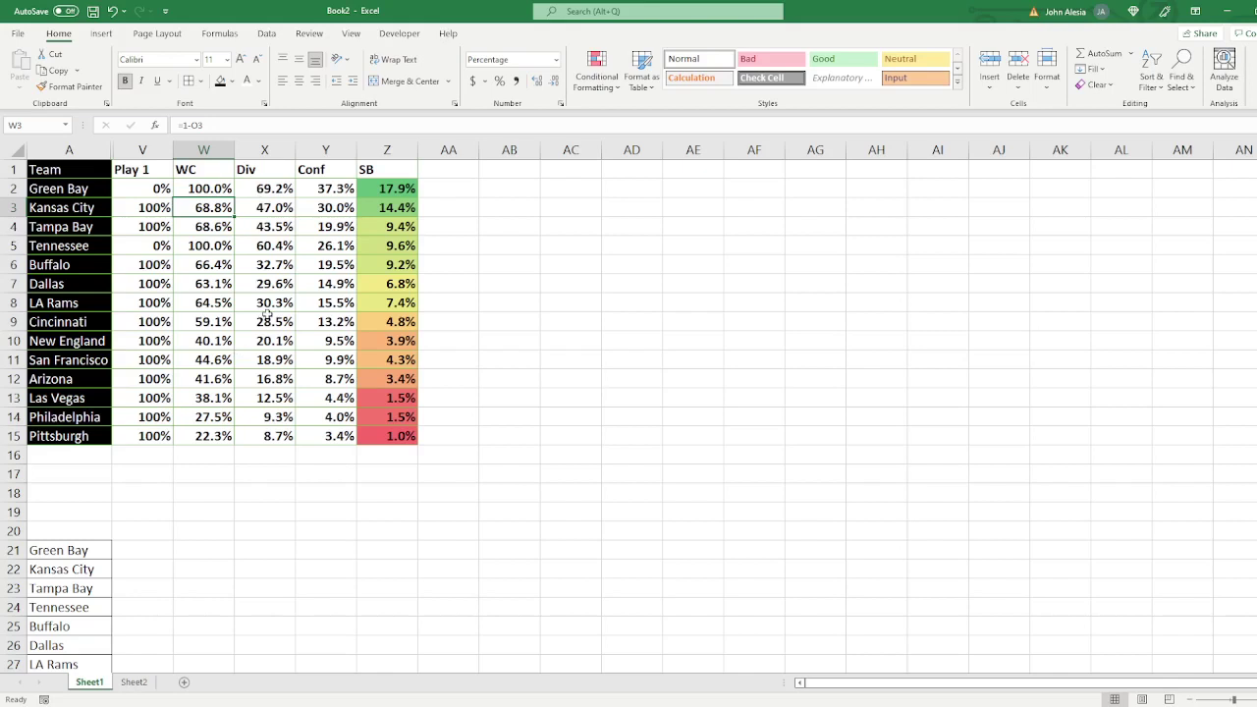
{"action": "left_click", "coordinate": [215, 227]}
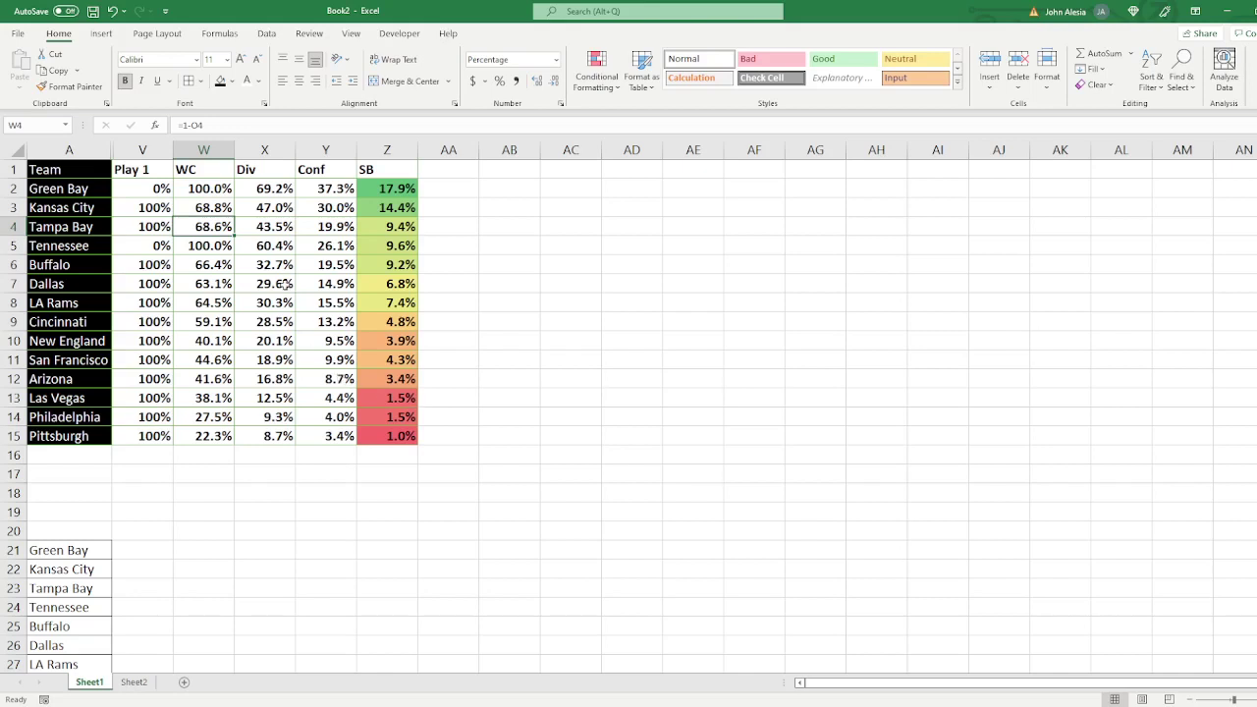
{"action": "left_click_drag", "start_coordinate": [85, 207], "coordinate": [85, 225]}
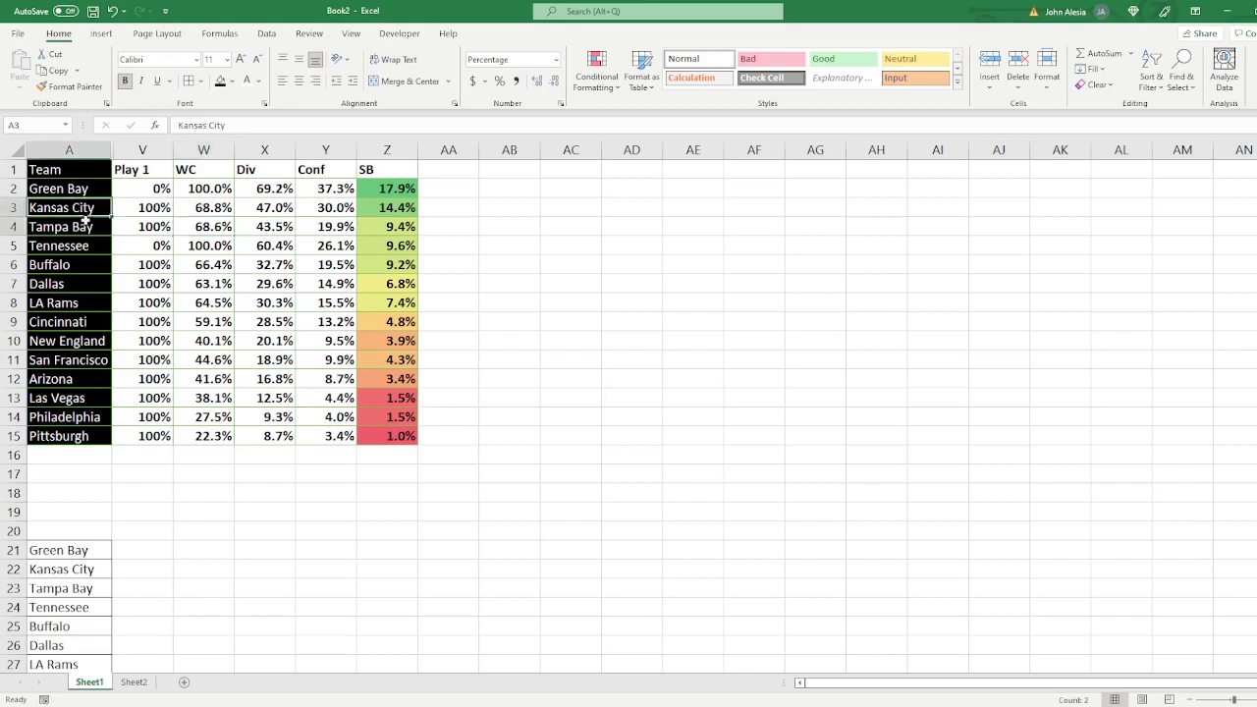
{"action": "left_click", "coordinate": [207, 285]}
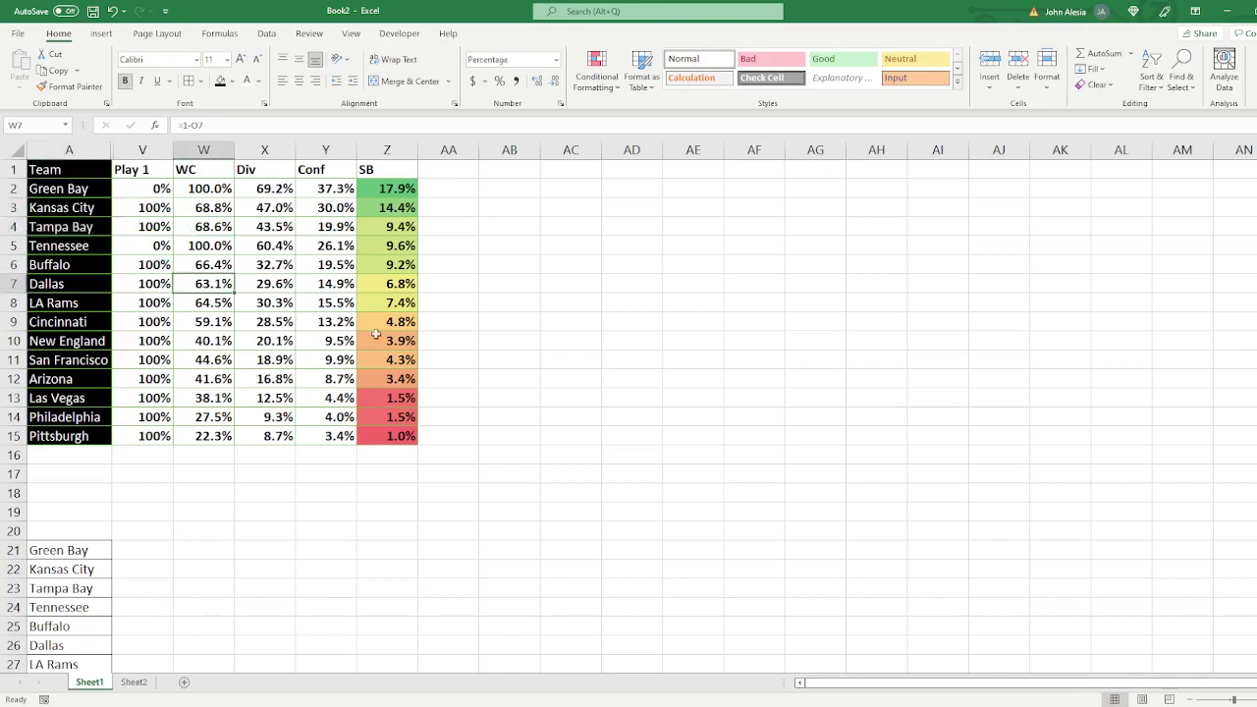
{"action": "left_click", "coordinate": [282, 189]}
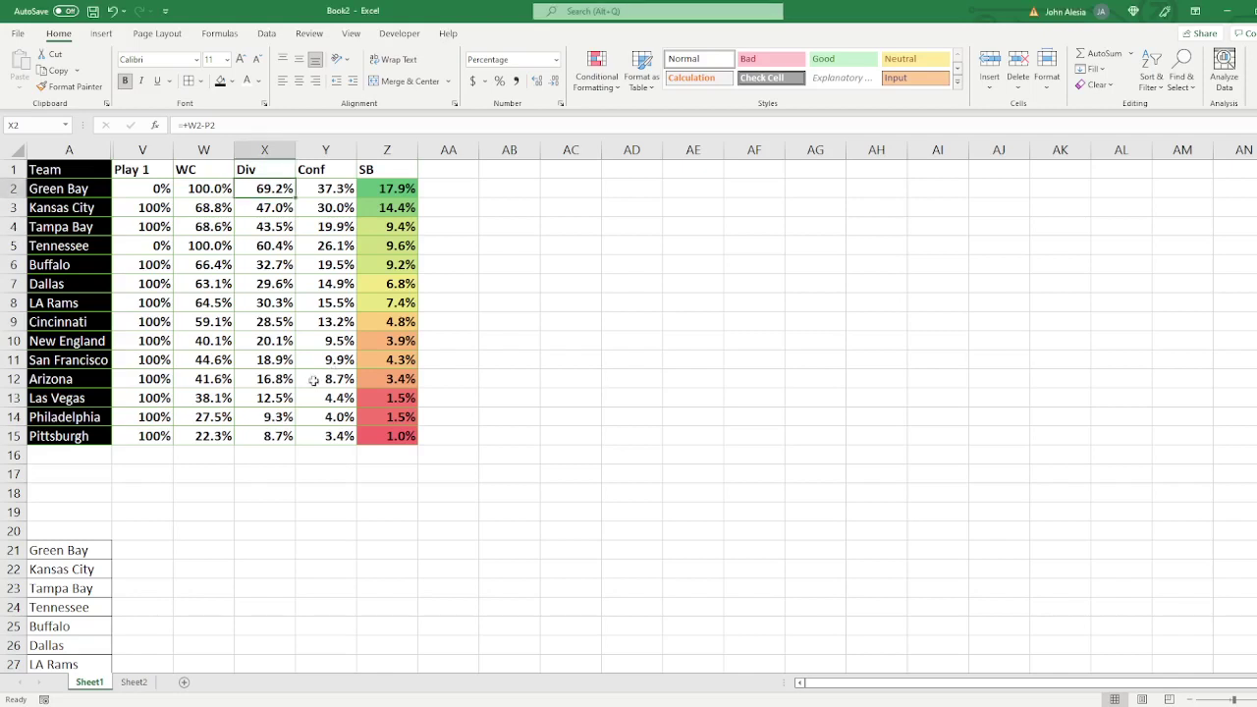
Unhide the columns between A and V to bring back the odds tables and the quarterback table
{"action": "left_click", "coordinate": [89, 150]}
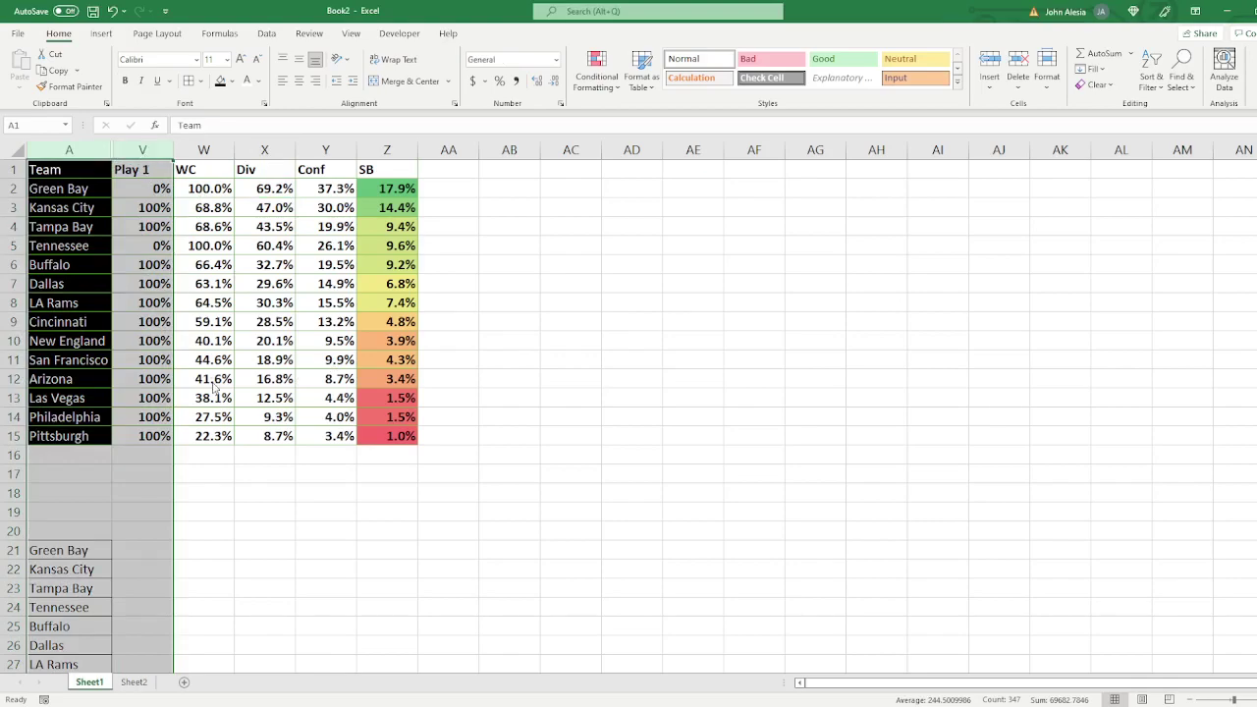
{"action": "key", "text": "ctrl+shift+0"}
{"action": "scroll", "coordinate": [239, 442], "scroll_direction": "down", "scroll_amount": 4}
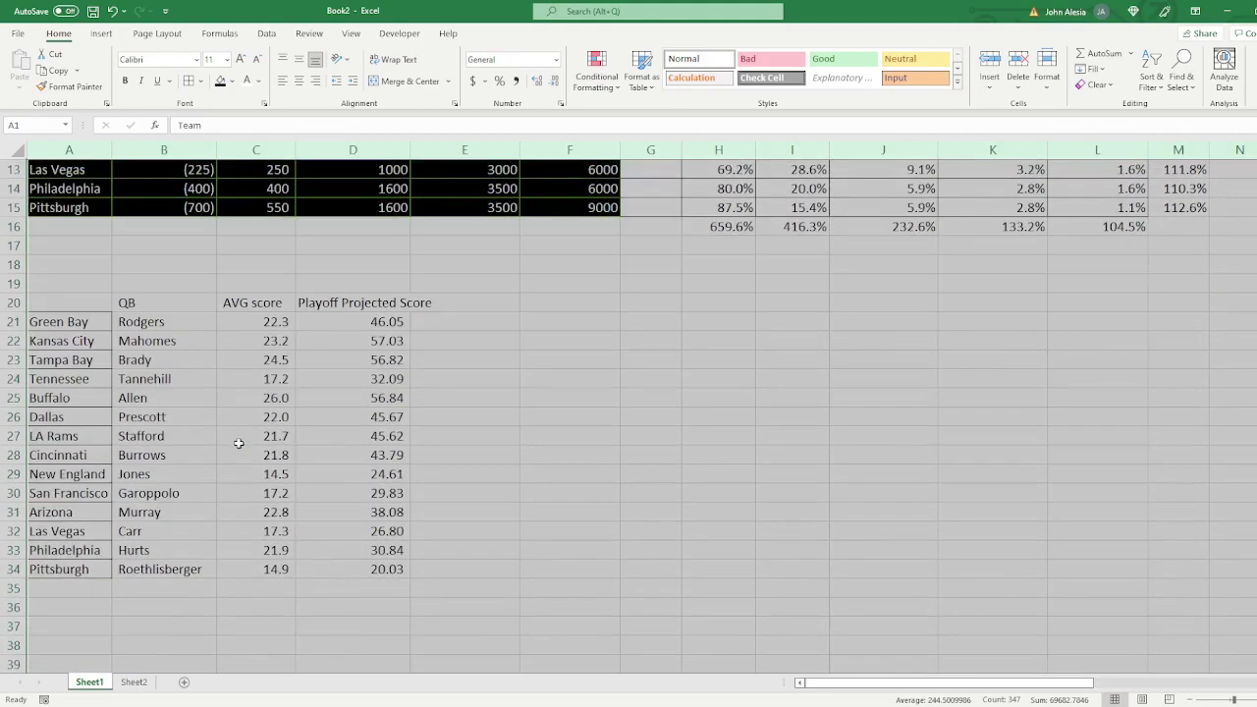
{"action": "left_click", "coordinate": [238, 443]}
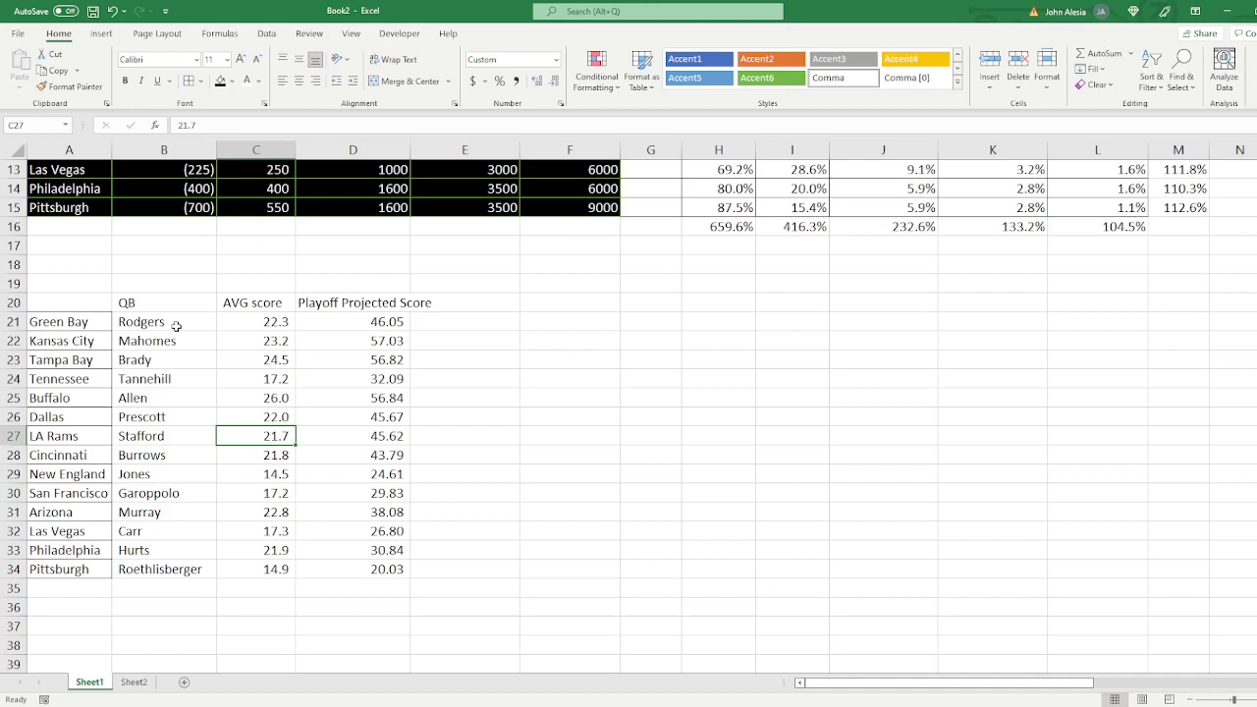
Examine the quarterbacks in B21:B25 and Buffalo's AVG score in C25
{"action": "left_click_drag", "start_coordinate": [175, 326], "coordinate": [202, 401]}
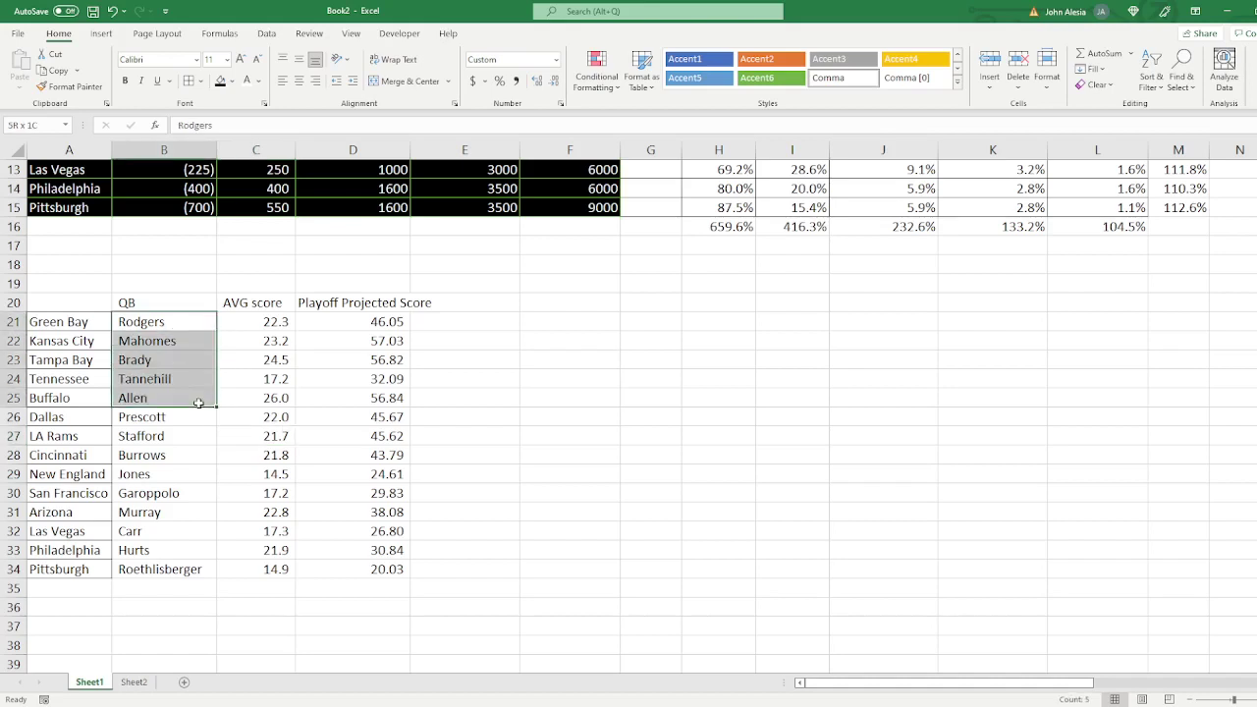
{"action": "left_click", "coordinate": [255, 398]}
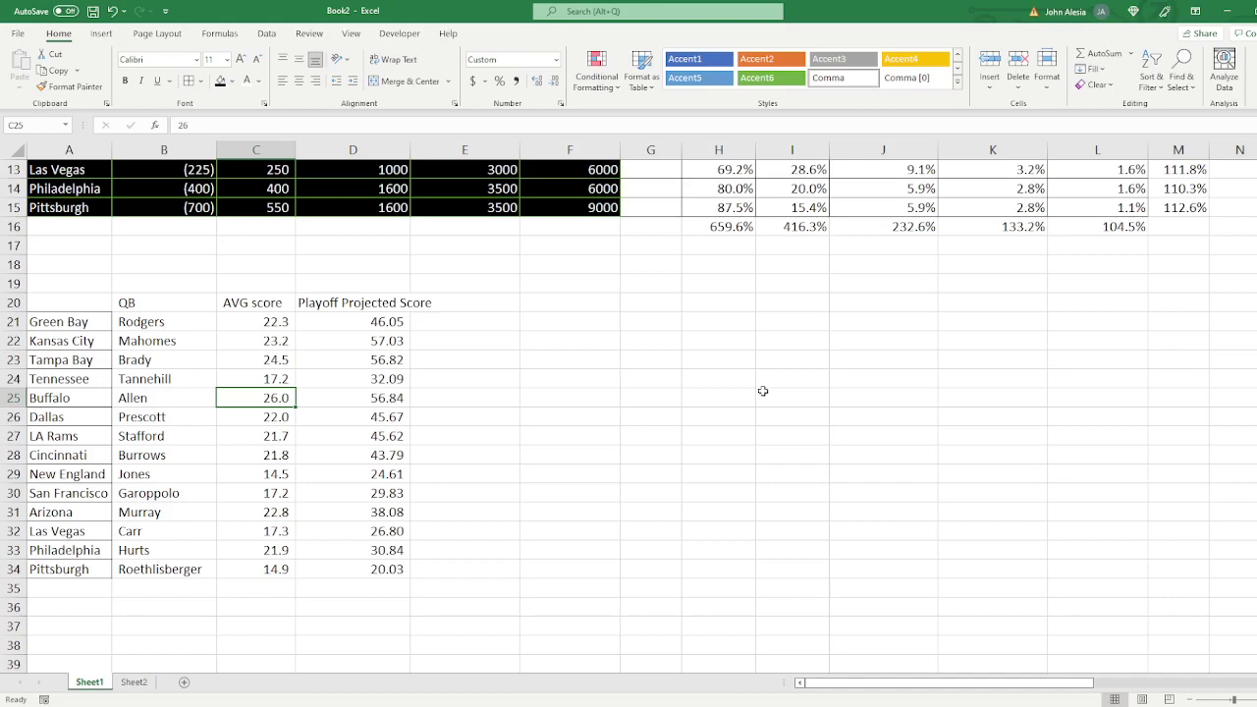
{"action": "left_click", "coordinate": [487, 435]}
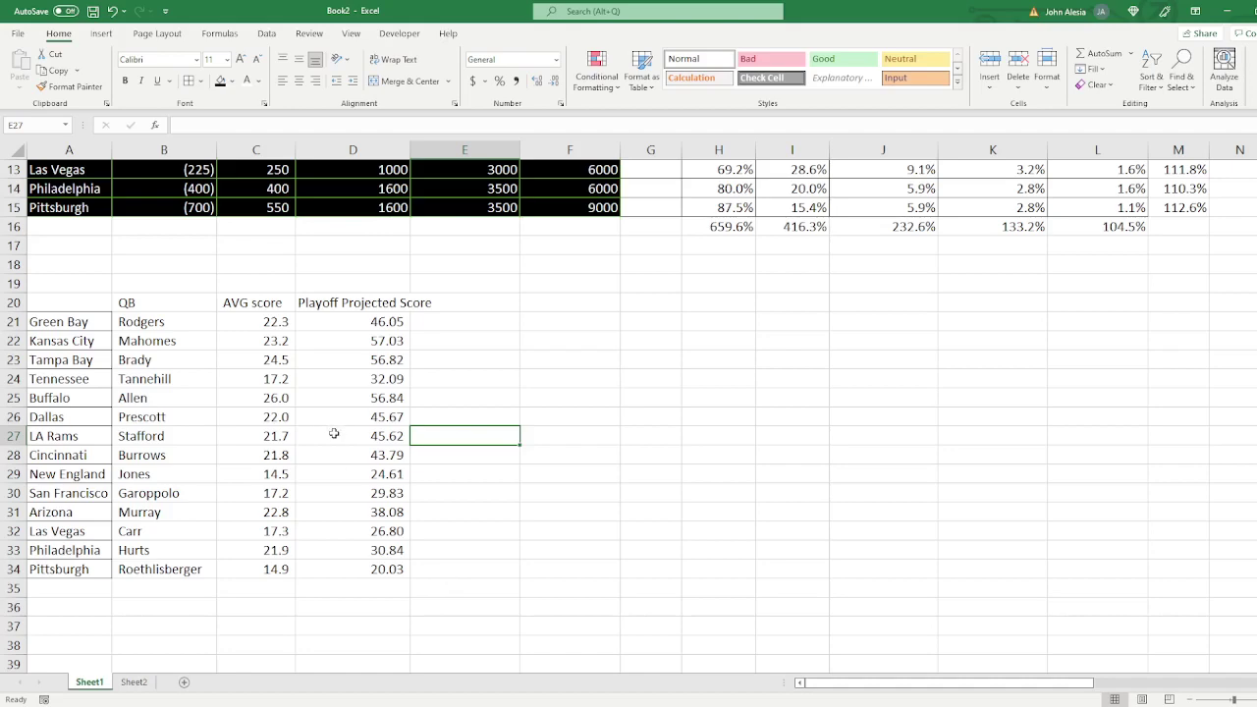
Check Green Bay's Playoff Projected Score formula in D21 and its WC probability in W2
{"action": "scroll", "coordinate": [334, 433], "scroll_direction": "up", "scroll_amount": 1}
{"action": "left_click", "coordinate": [345, 381]}
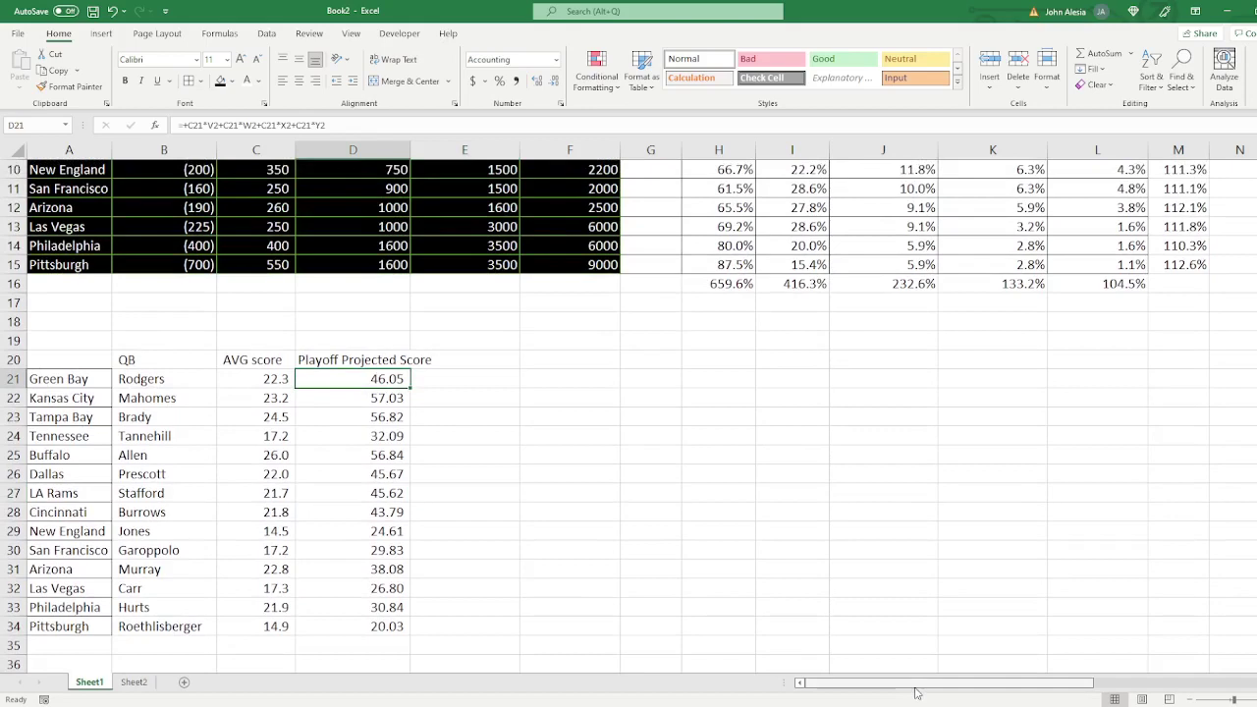
{"action": "left_click_drag", "start_coordinate": [915, 694], "coordinate": [1104, 694]}
{"action": "scroll", "coordinate": [1109, 567], "scroll_direction": "up", "scroll_amount": 3}
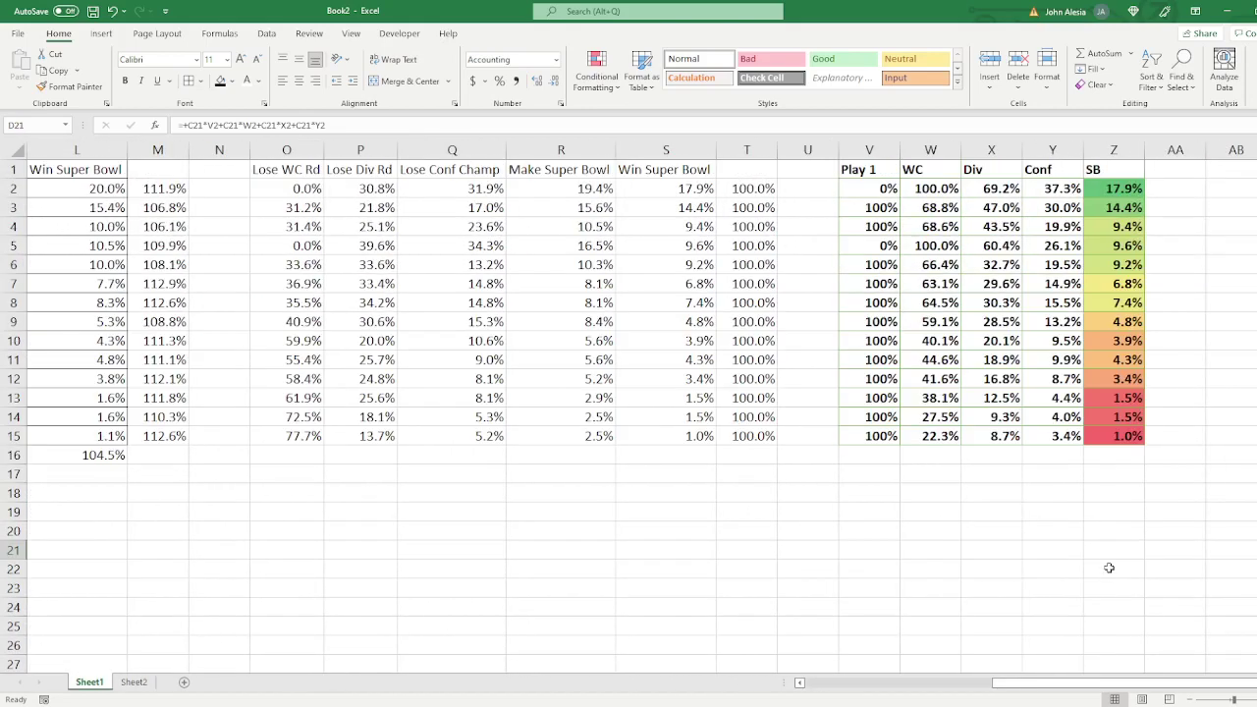
{"action": "left_click", "coordinate": [939, 188]}
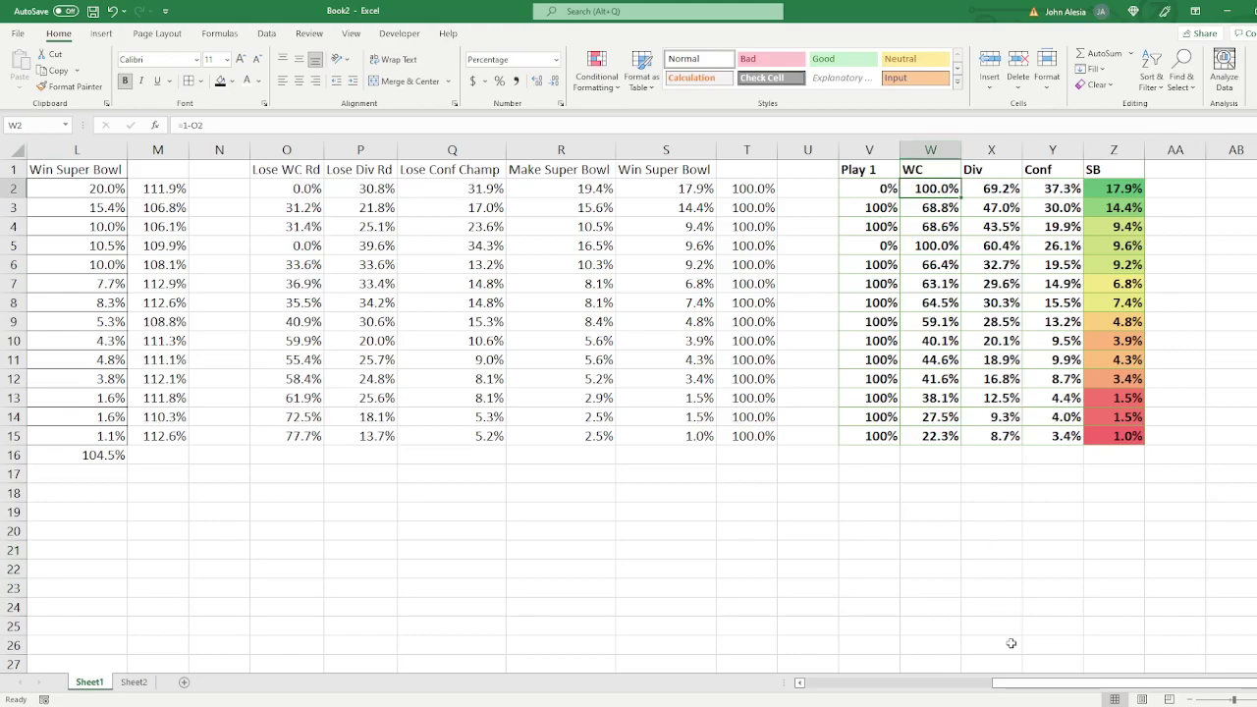
Trace the D21 projected score formula from Green Bay's AVG score in C21 to its referenced advancement probabilities in V2:Y2
{"action": "left_click_drag", "start_coordinate": [1024, 688], "coordinate": [806, 687]}
{"action": "scroll", "coordinate": [462, 550], "scroll_direction": "down", "scroll_amount": 4}
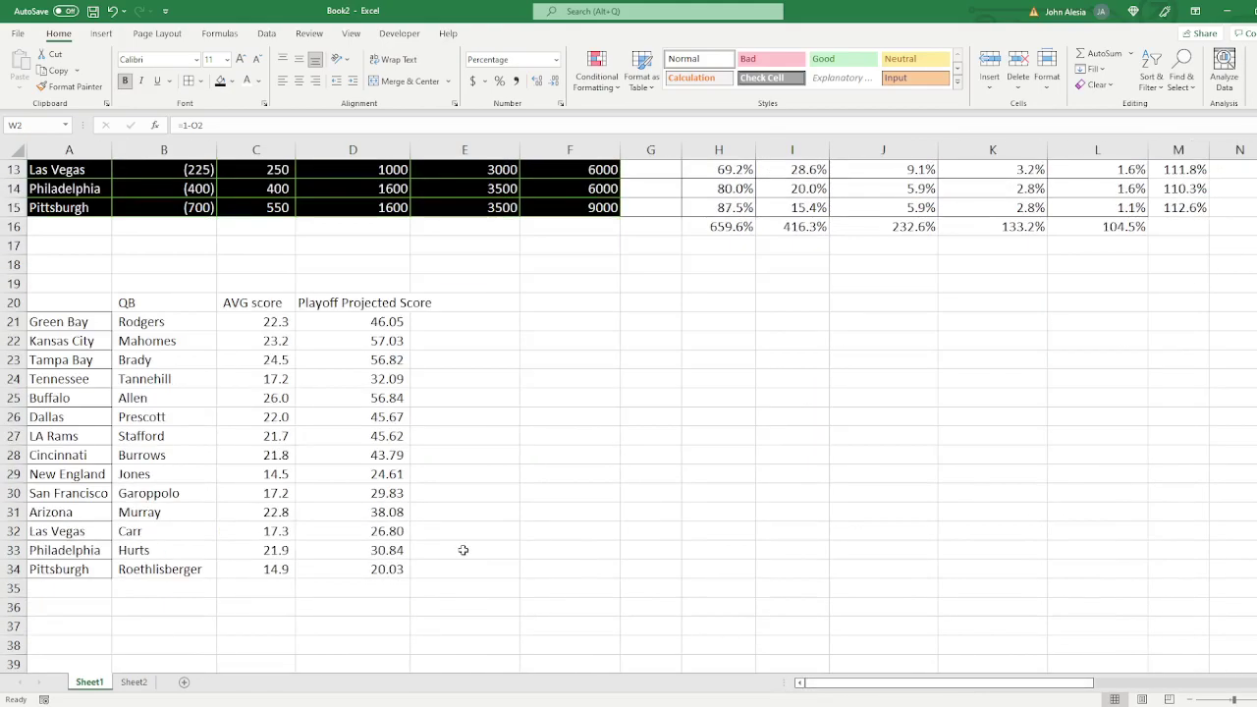
{"action": "scroll", "coordinate": [462, 550], "scroll_direction": "up", "scroll_amount": 1}
{"action": "left_click", "coordinate": [265, 379]}
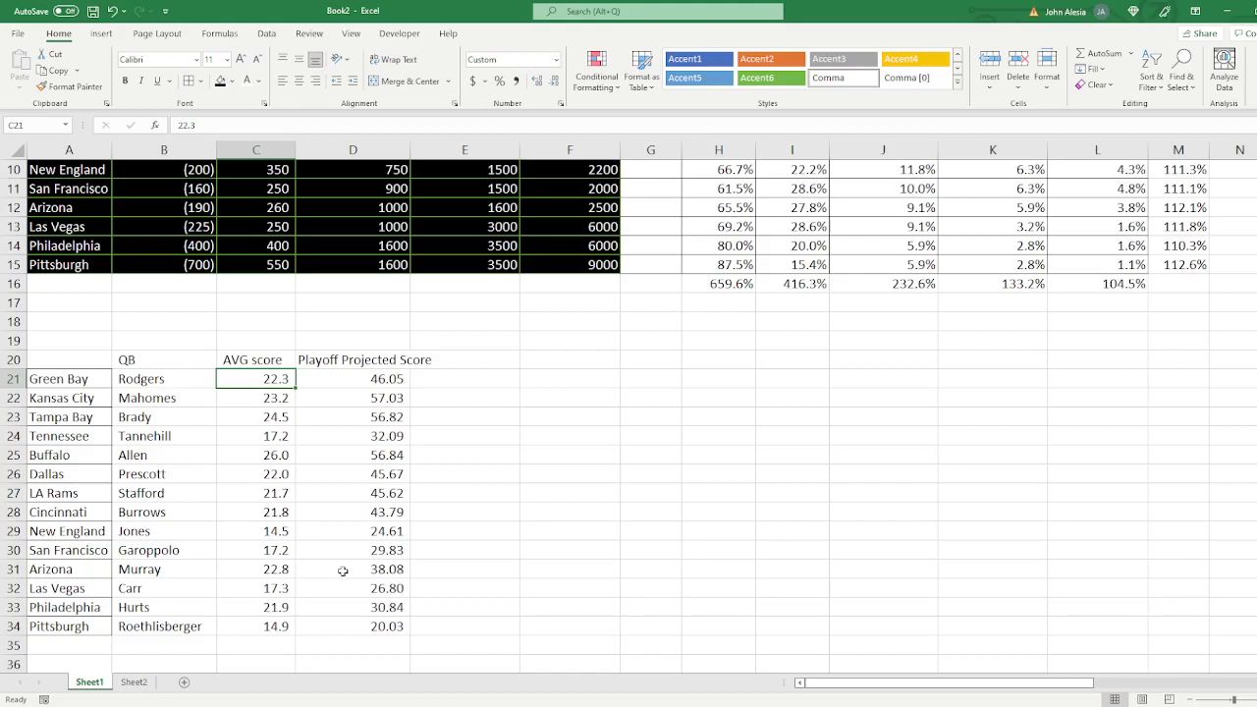
{"action": "left_click", "coordinate": [359, 379]}
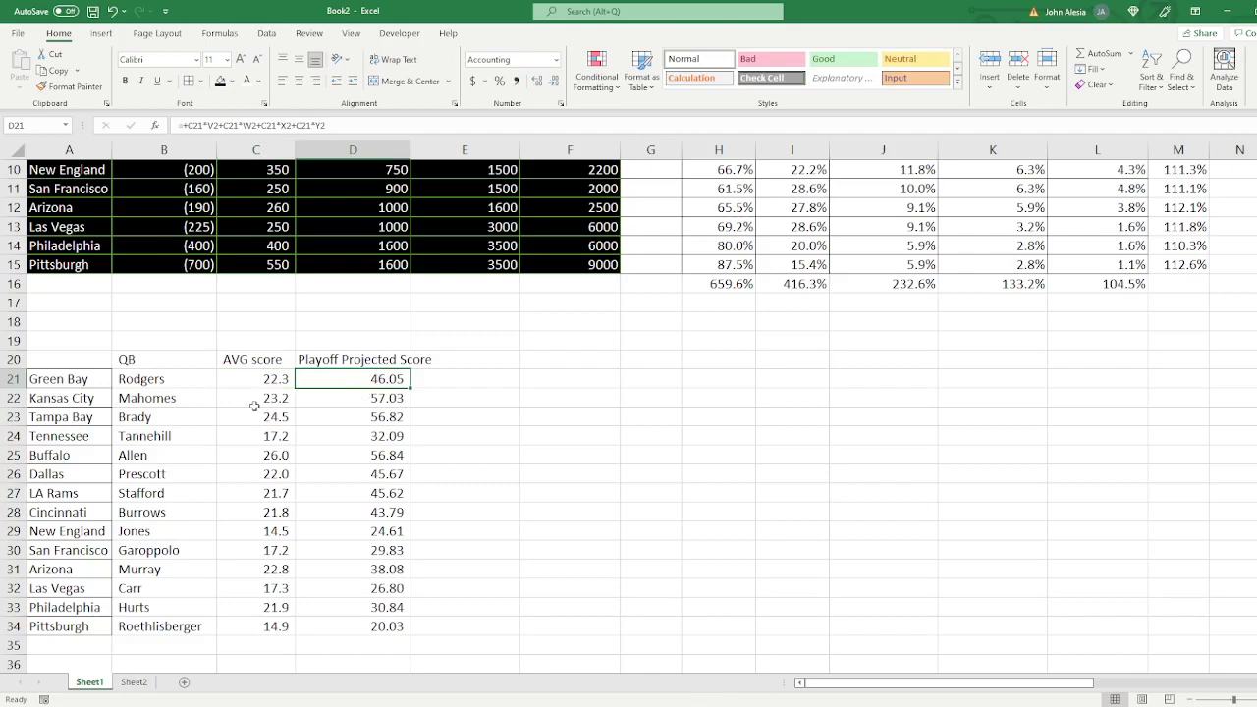
{"action": "key", "text": "F2"}
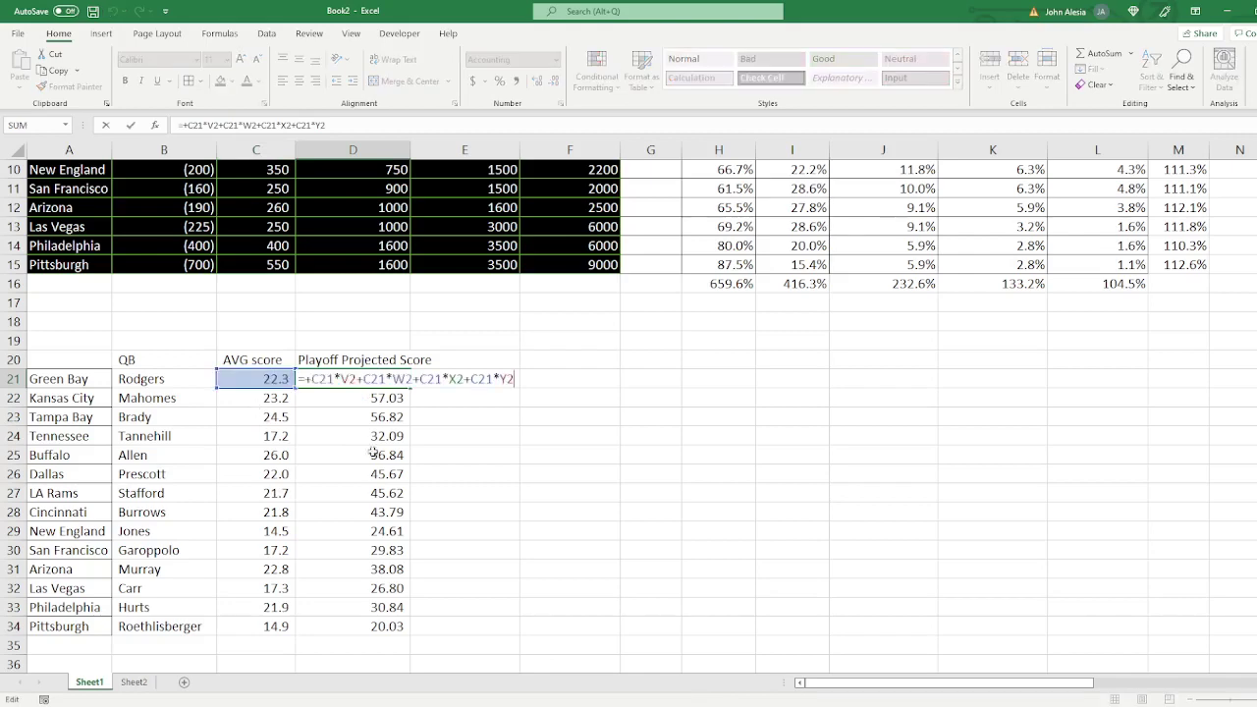
{"action": "left_click_drag", "start_coordinate": [1027, 682], "coordinate": [1228, 682]}
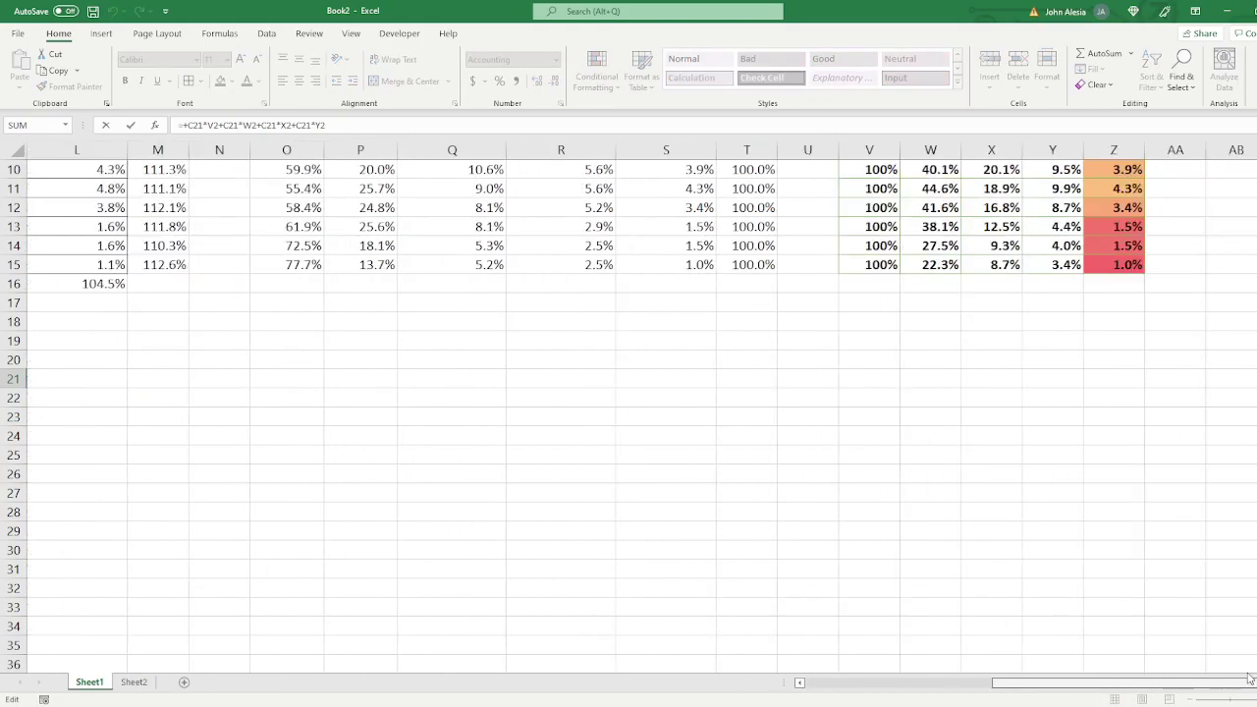
{"action": "scroll", "coordinate": [1133, 576], "scroll_direction": "up", "scroll_amount": 3}
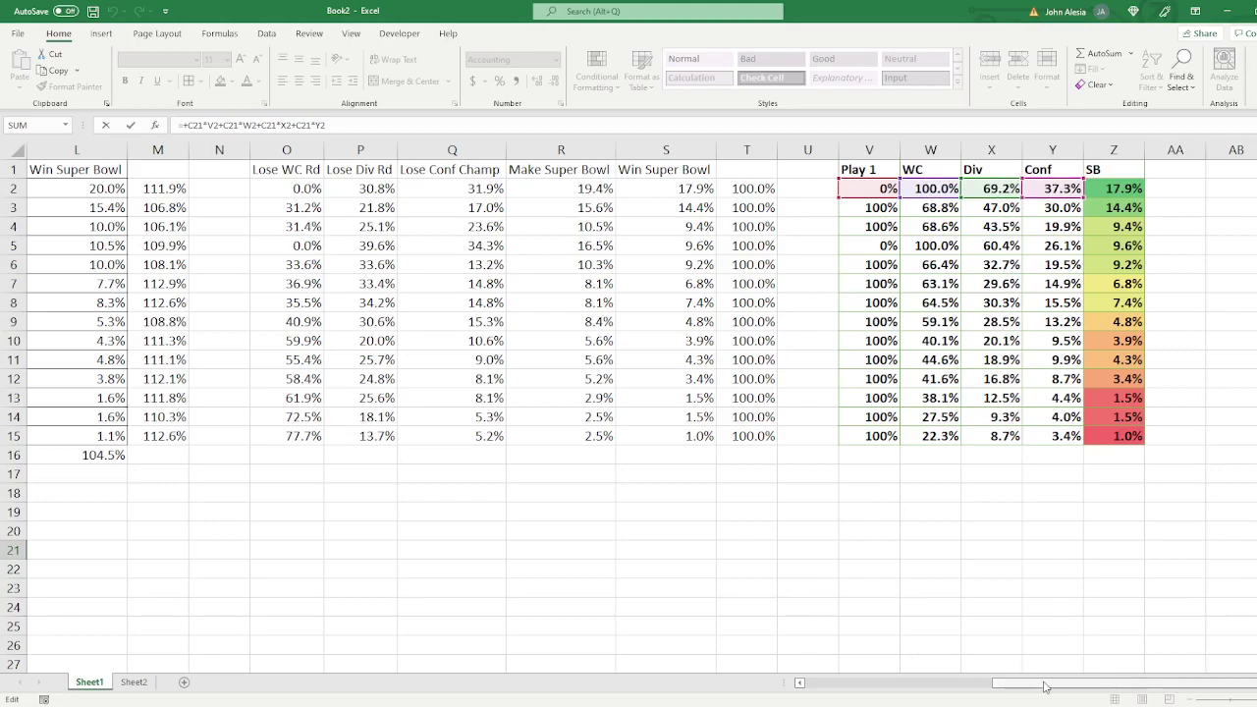
{"action": "left_click_drag", "start_coordinate": [1043, 687], "coordinate": [845, 687]}
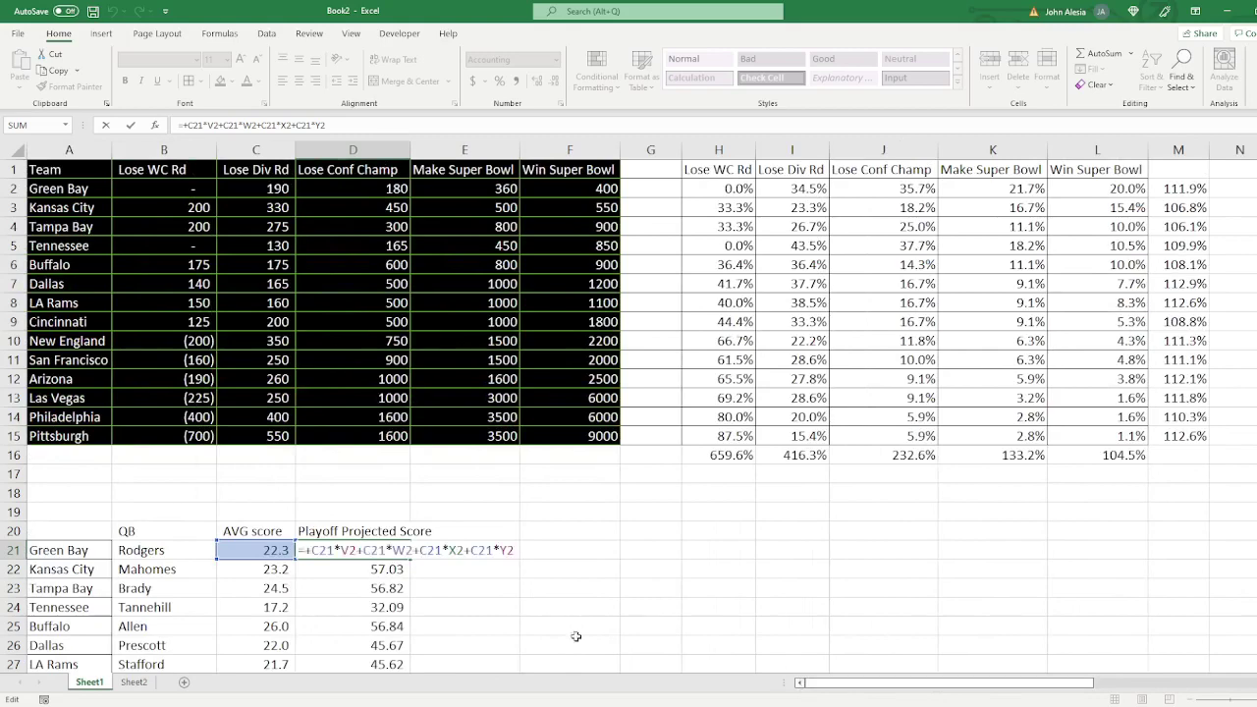
{"action": "key", "text": "ctrl+Return"}
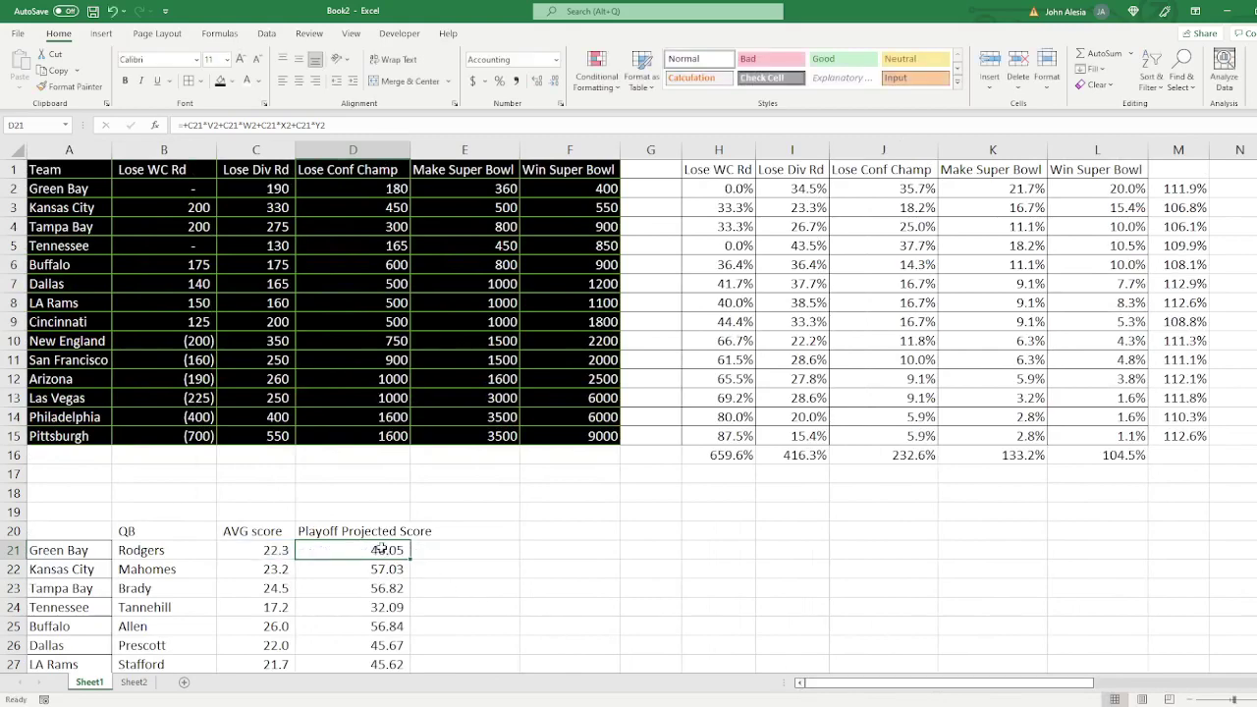
Trace Kansas City's projected score formula in D22 to its advancement probabilities in V3:Y3, and return to the quarterback table
{"action": "scroll", "coordinate": [511, 548], "scroll_direction": "down", "scroll_amount": 3}
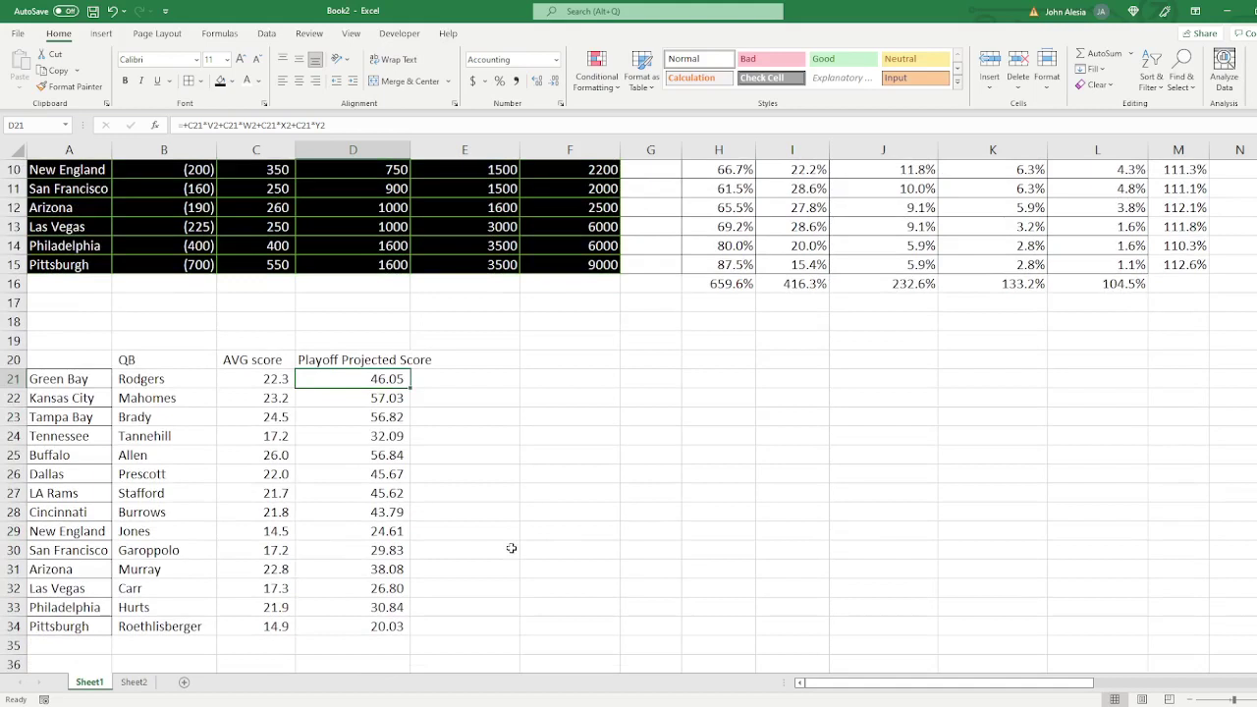
{"action": "left_click", "coordinate": [377, 404]}
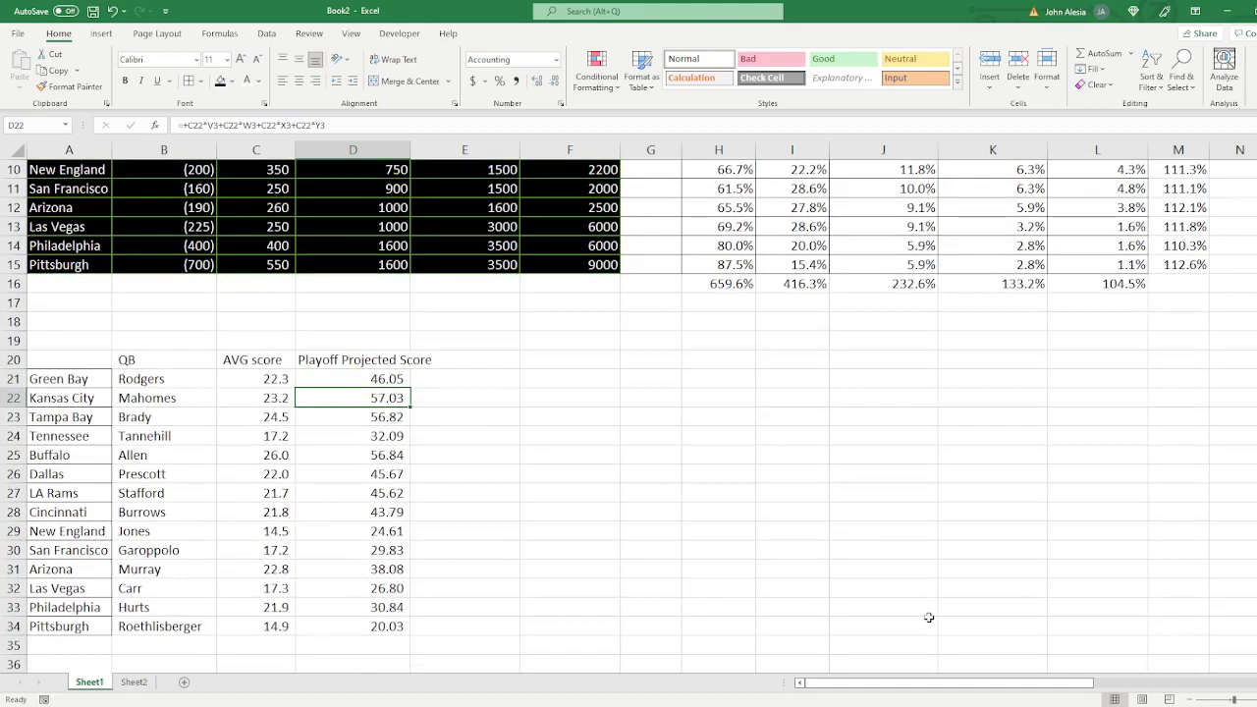
{"action": "key", "text": "F2"}
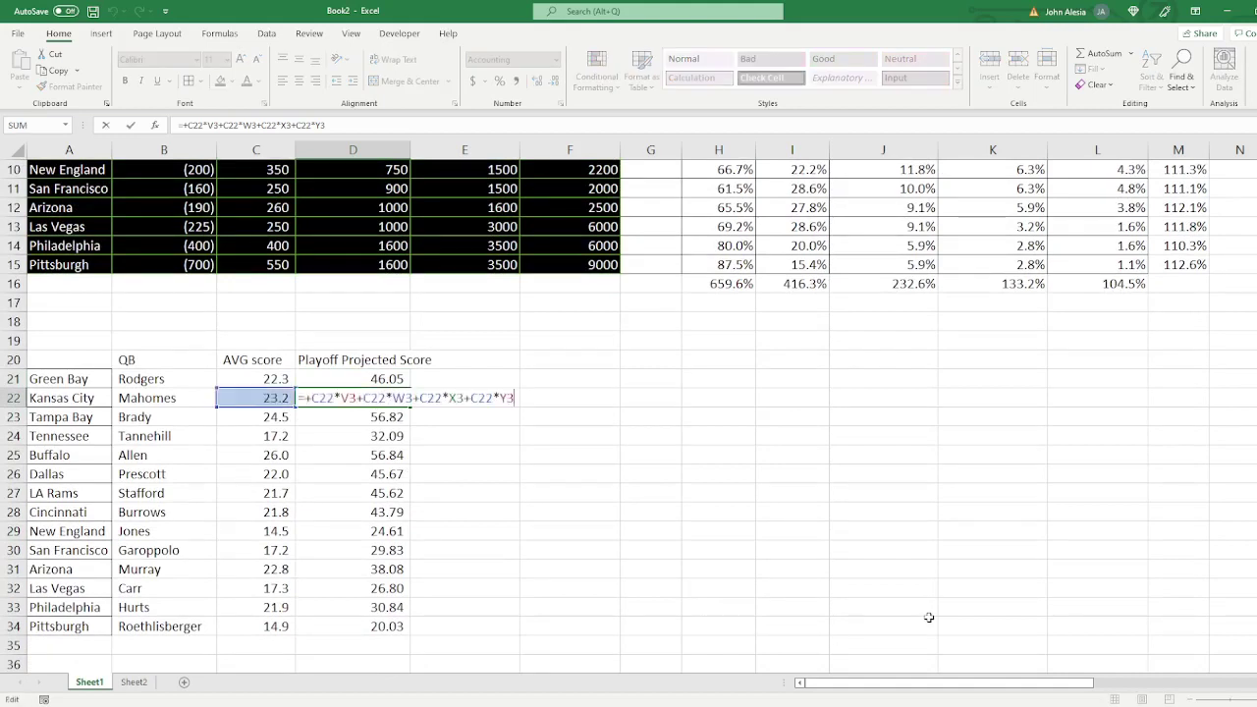
{"action": "left_click_drag", "start_coordinate": [988, 683], "coordinate": [1213, 684]}
{"action": "scroll", "coordinate": [1025, 567], "scroll_direction": "up", "scroll_amount": 3}
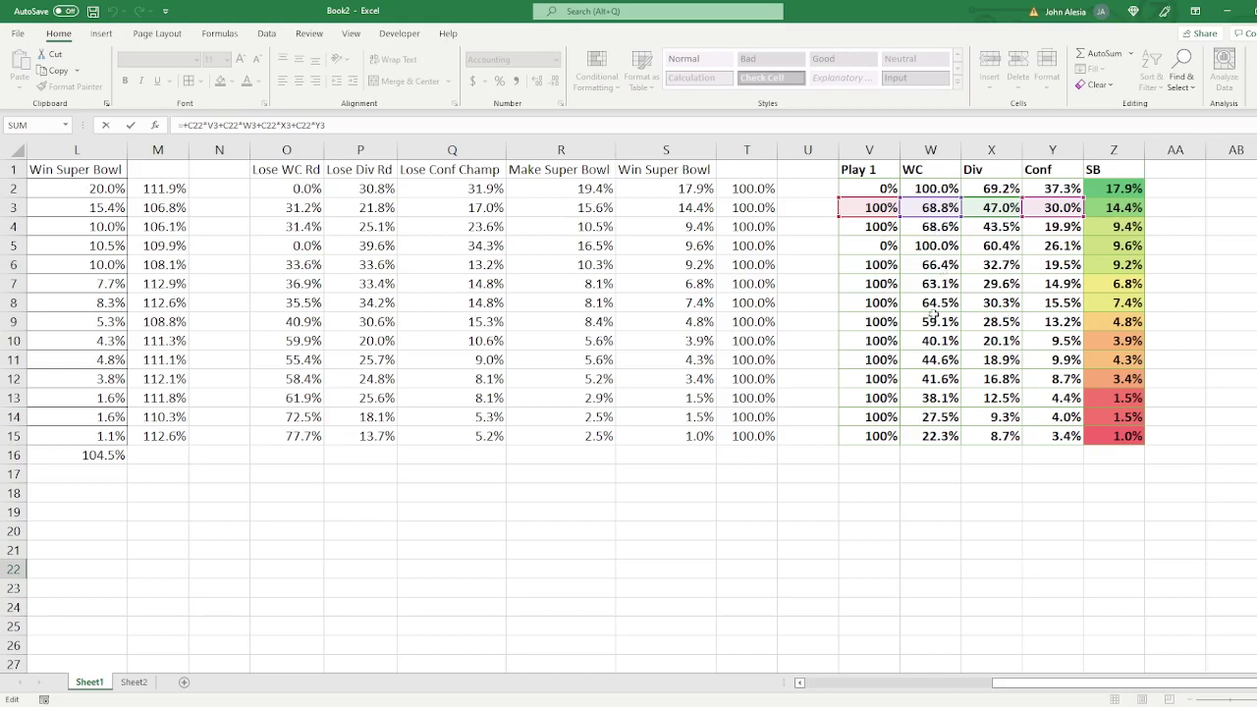
{"action": "left_click", "coordinate": [841, 683]}
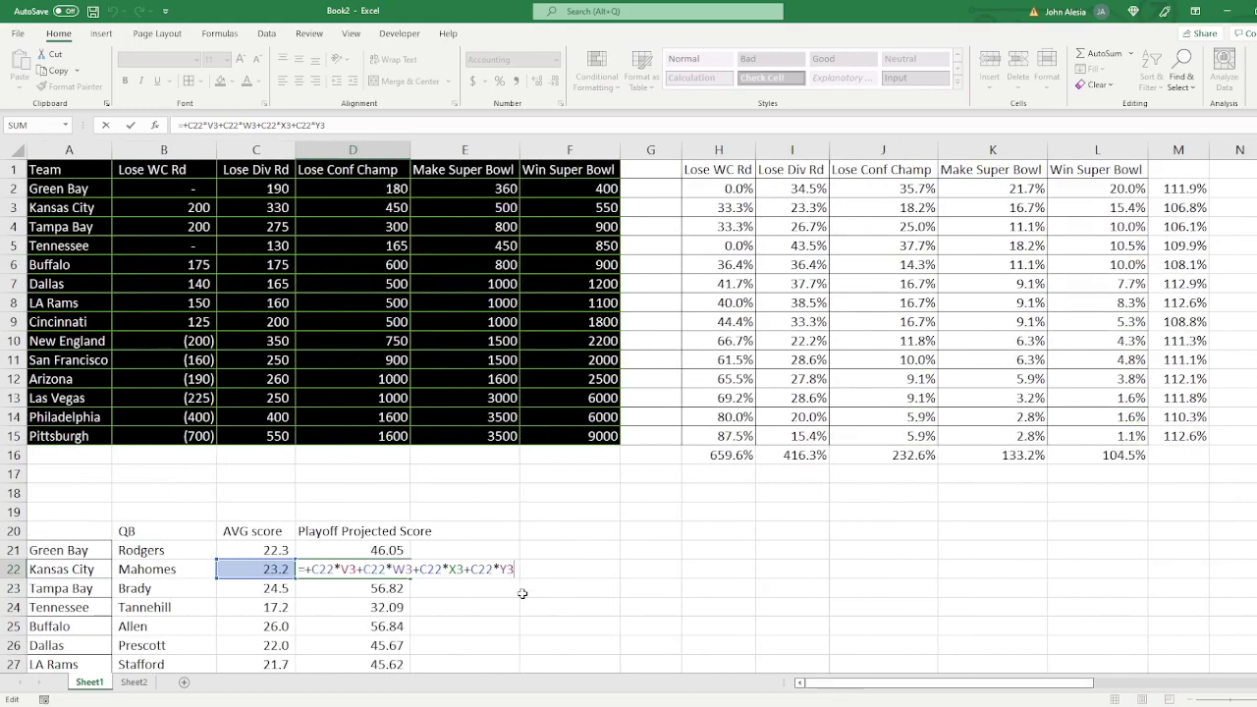
{"action": "key", "text": "ctrl+Return"}
{"action": "scroll", "coordinate": [510, 615], "scroll_direction": "down", "scroll_amount": 2}
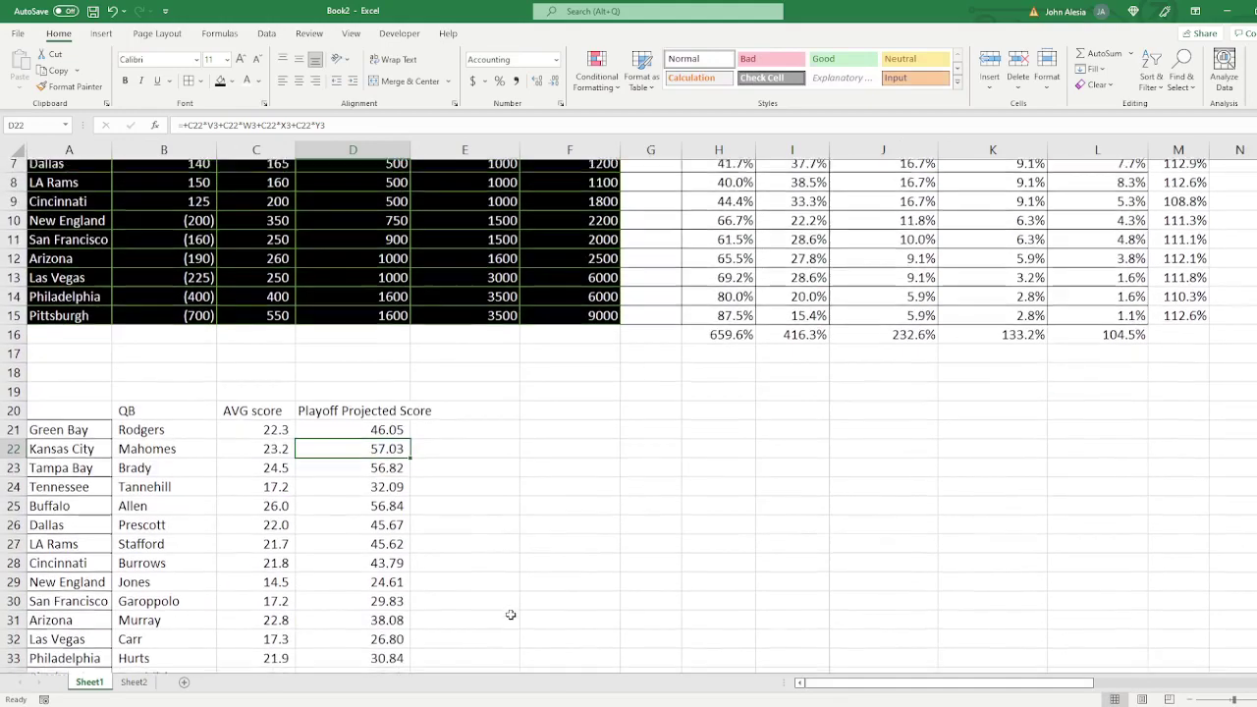
{"action": "scroll", "coordinate": [511, 615], "scroll_direction": "down", "scroll_amount": 2}
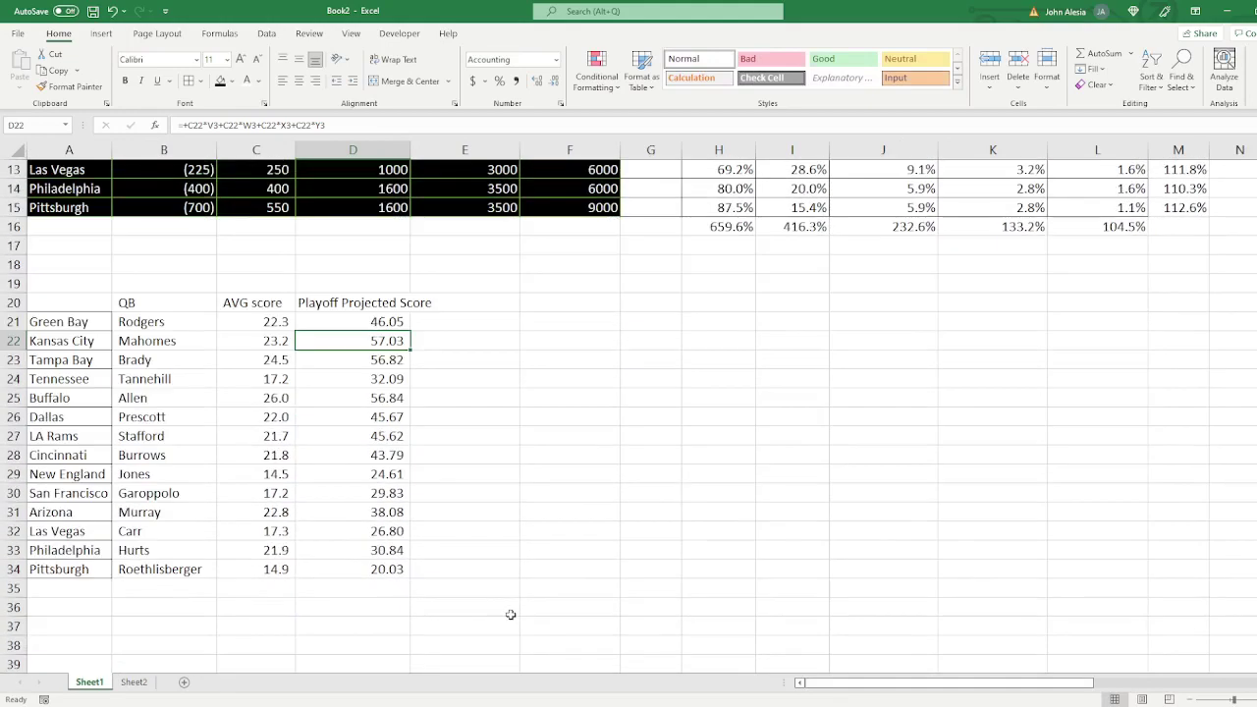